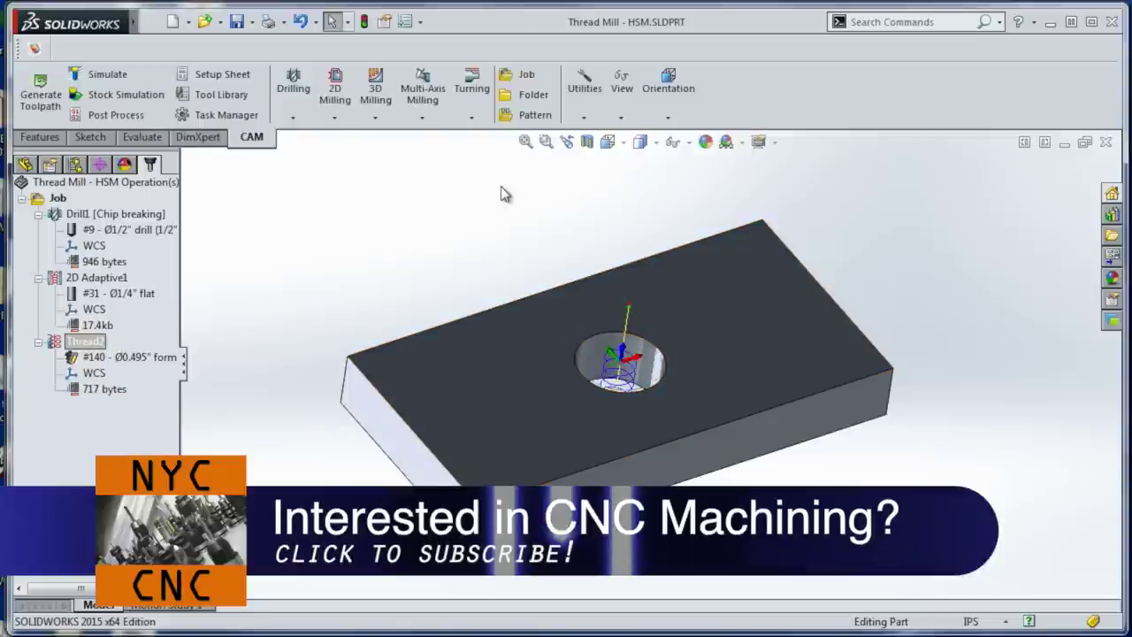
Create a new blank part document, Part10, from the New SOLIDWORKS Document dialog.
{"action": "key", "text": "ctrl+n"}
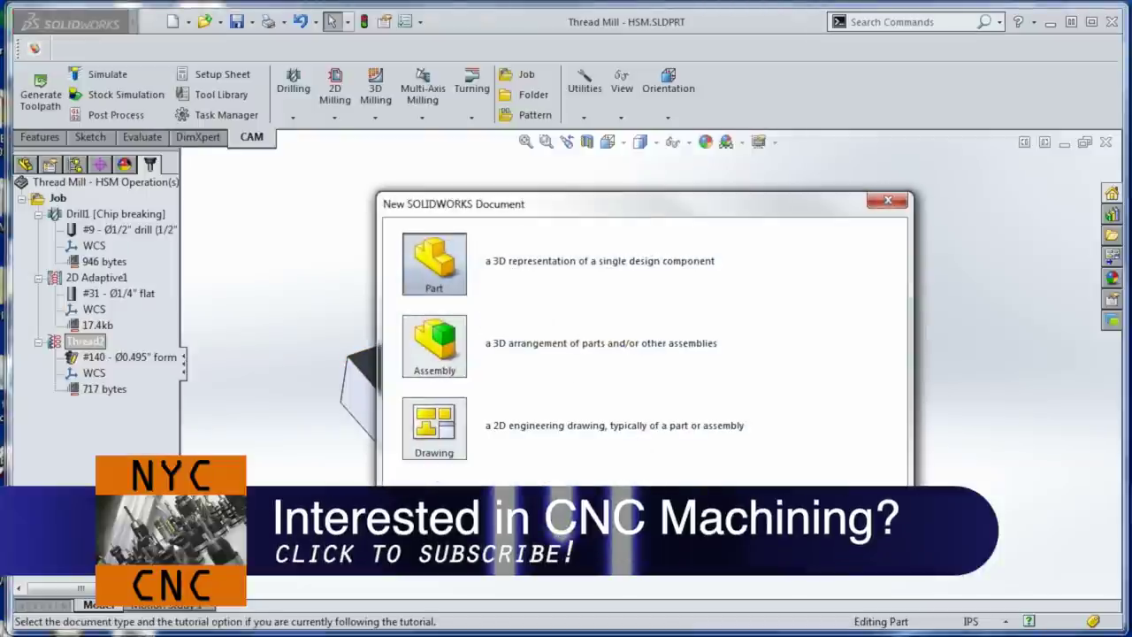
{"action": "key", "text": "Return"}
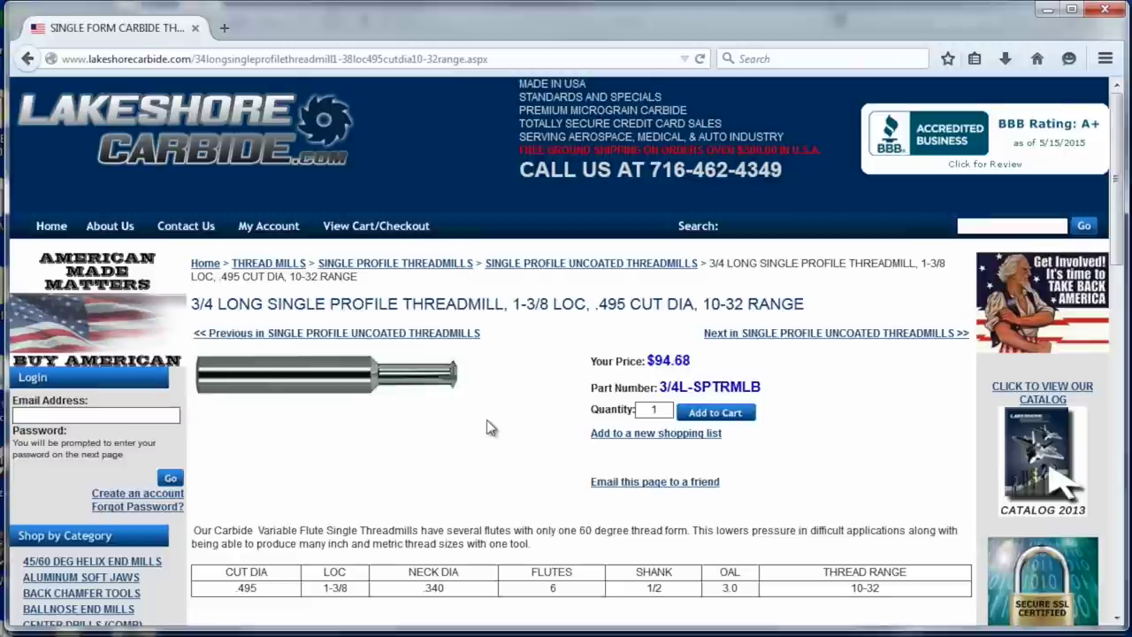
Review the Lakeshore Carbide thread mill specs, highlighting the .495 cut and .340 neck diameters.
{"action": "scroll", "coordinate": [491, 428], "scroll_direction": "down", "scroll_amount": 1}
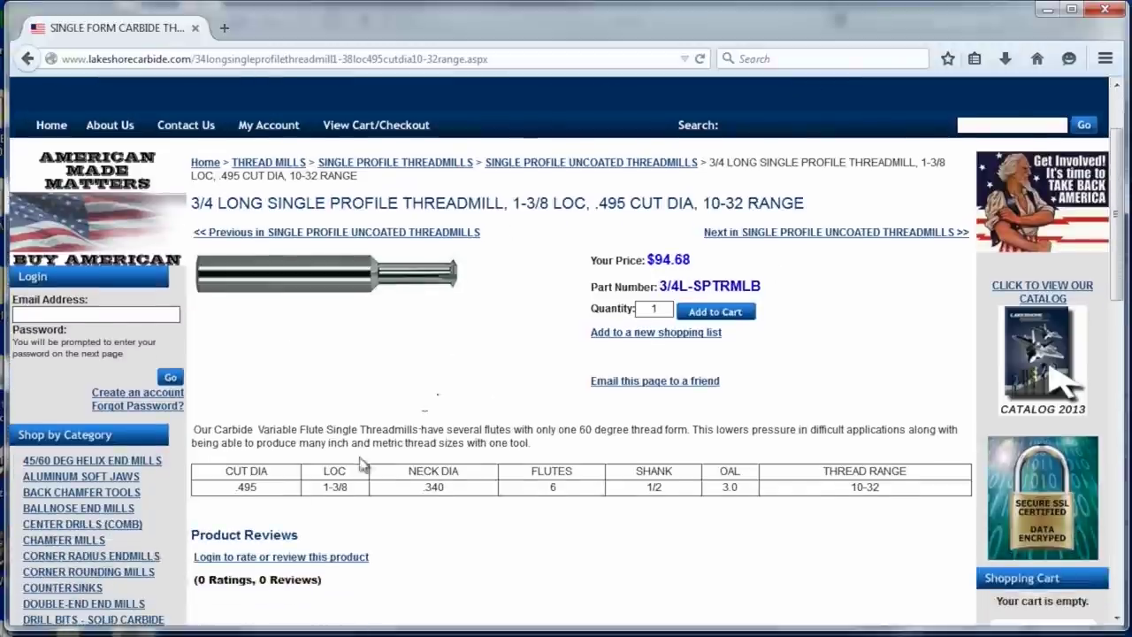
{"action": "left_click_drag", "start_coordinate": [223, 477], "coordinate": [260, 492]}
{"action": "left_click", "coordinate": [237, 487]}
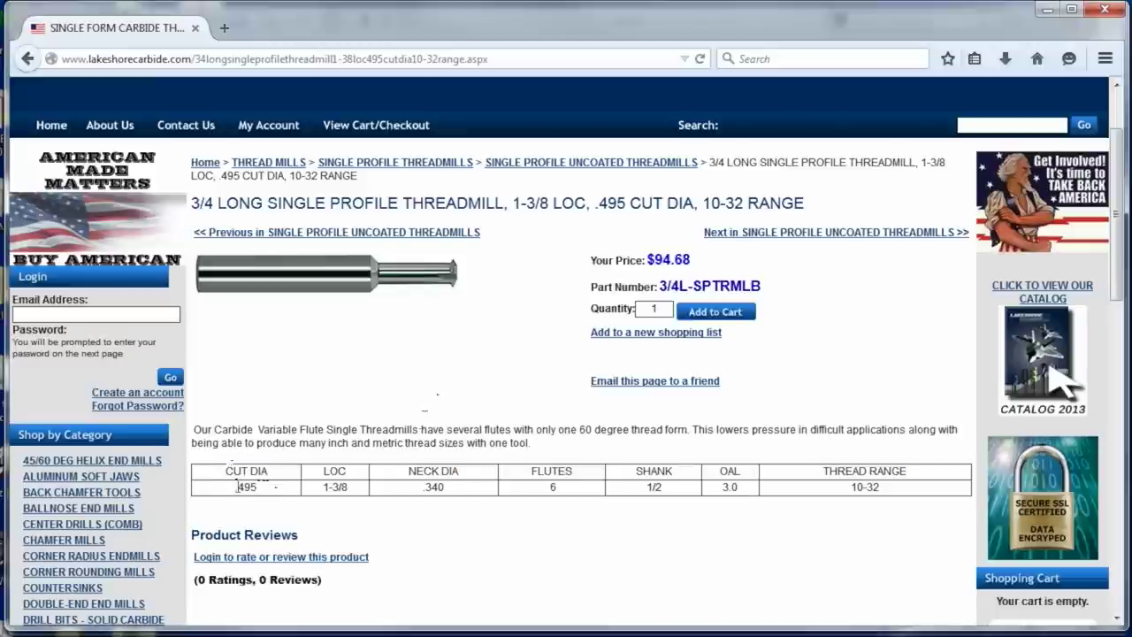
{"action": "left_click", "coordinate": [451, 500]}
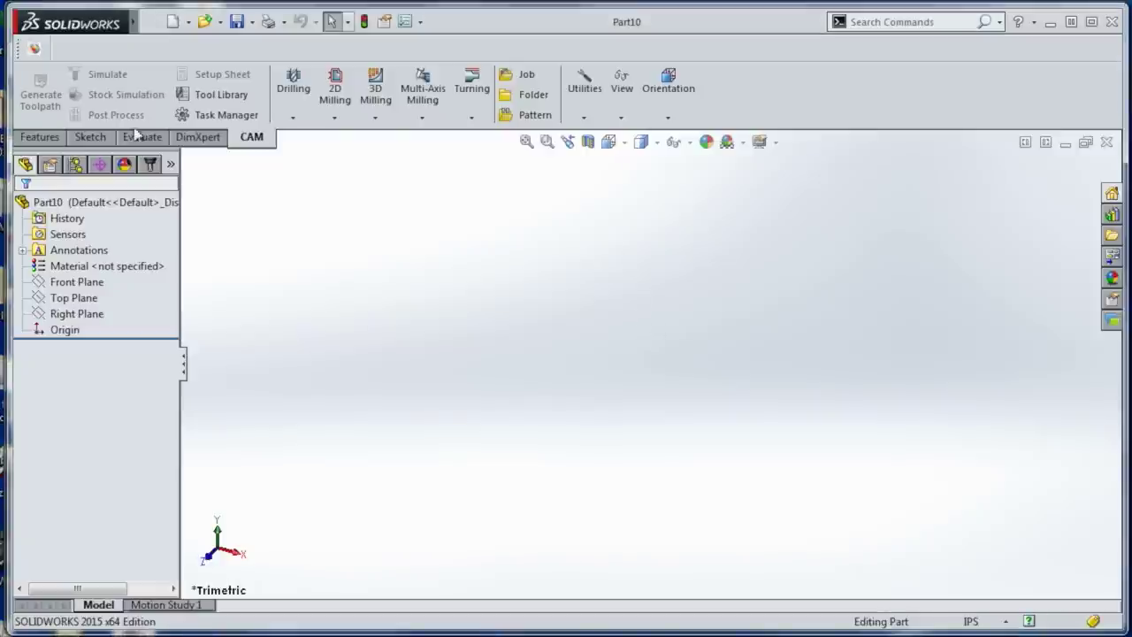
Start a sketch on the Front Plane, viewed face-on, and undo a stray line.
{"action": "left_click", "coordinate": [90, 137]}
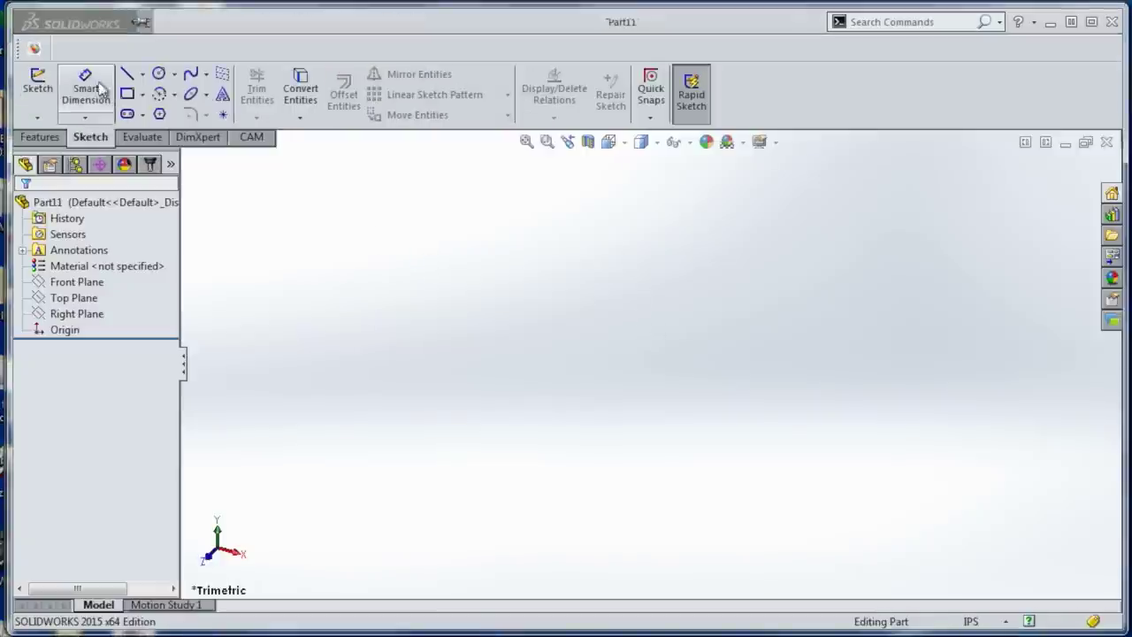
{"action": "left_click", "coordinate": [37, 84]}
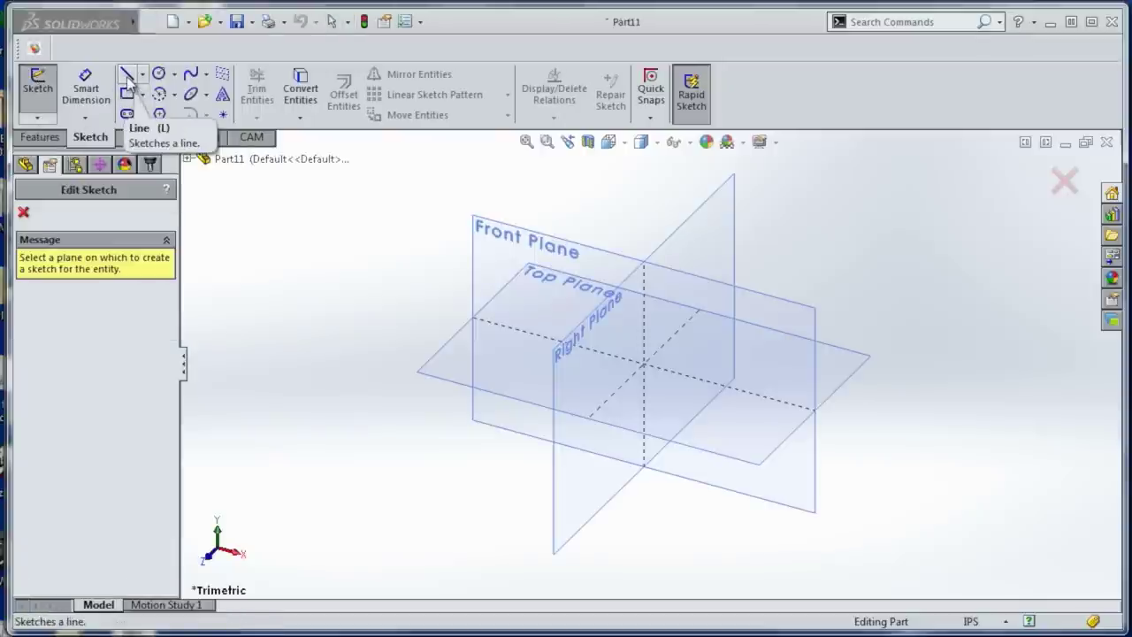
{"action": "left_click", "coordinate": [127, 78]}
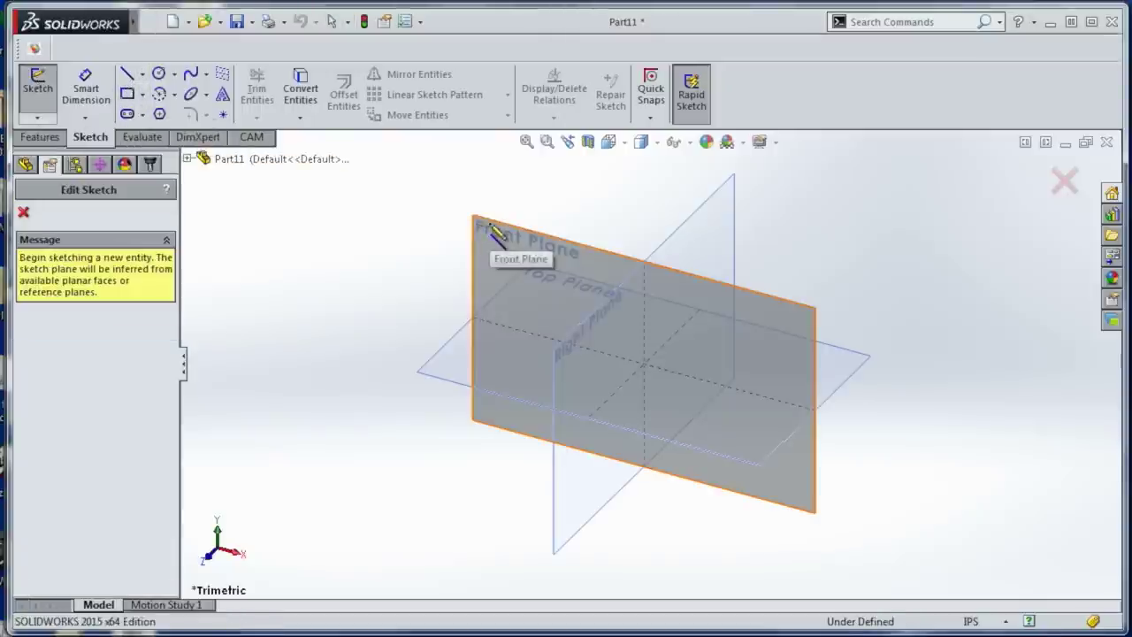
{"action": "left_click", "coordinate": [496, 232]}
{"action": "left_click", "coordinate": [492, 227]}
{"action": "key", "text": "space"}
{"action": "left_click", "coordinate": [617, 363]}
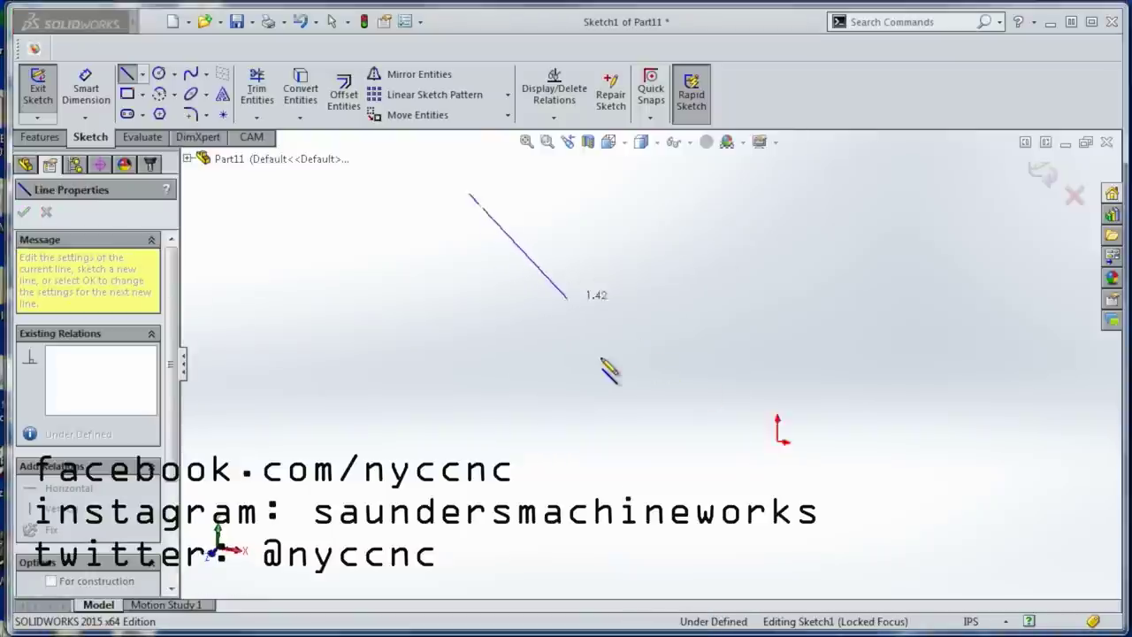
{"action": "key", "text": "Escape"}
{"action": "key", "text": "ctrl+z"}
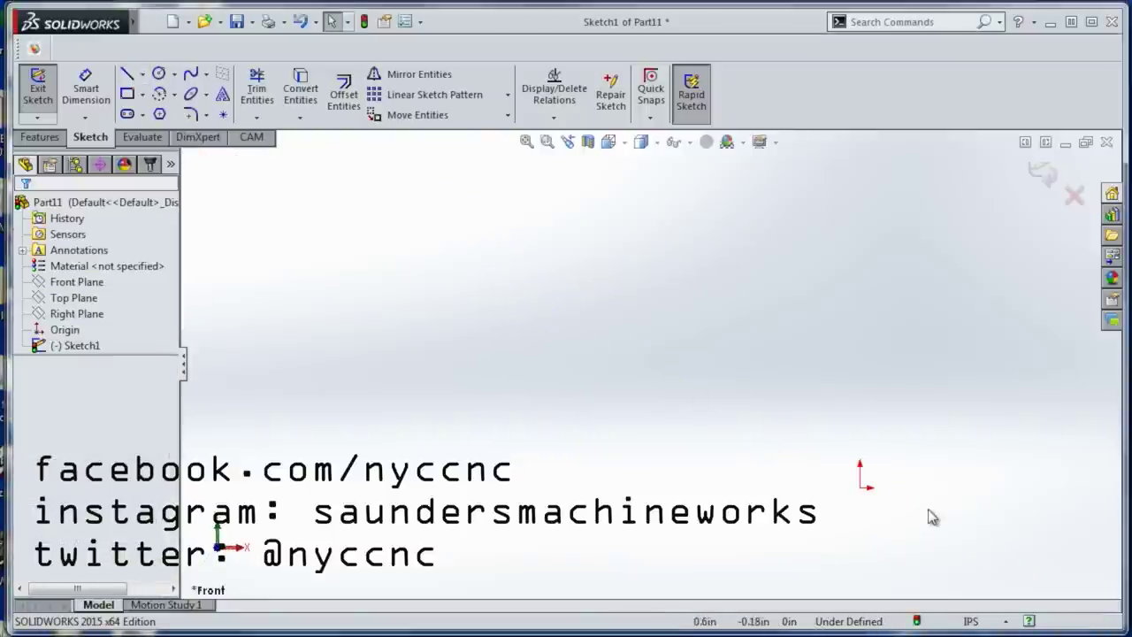
{"action": "middle_click_drag", "start_coordinate": [930, 516], "coordinate": [825, 450], "text": "ctrl"}
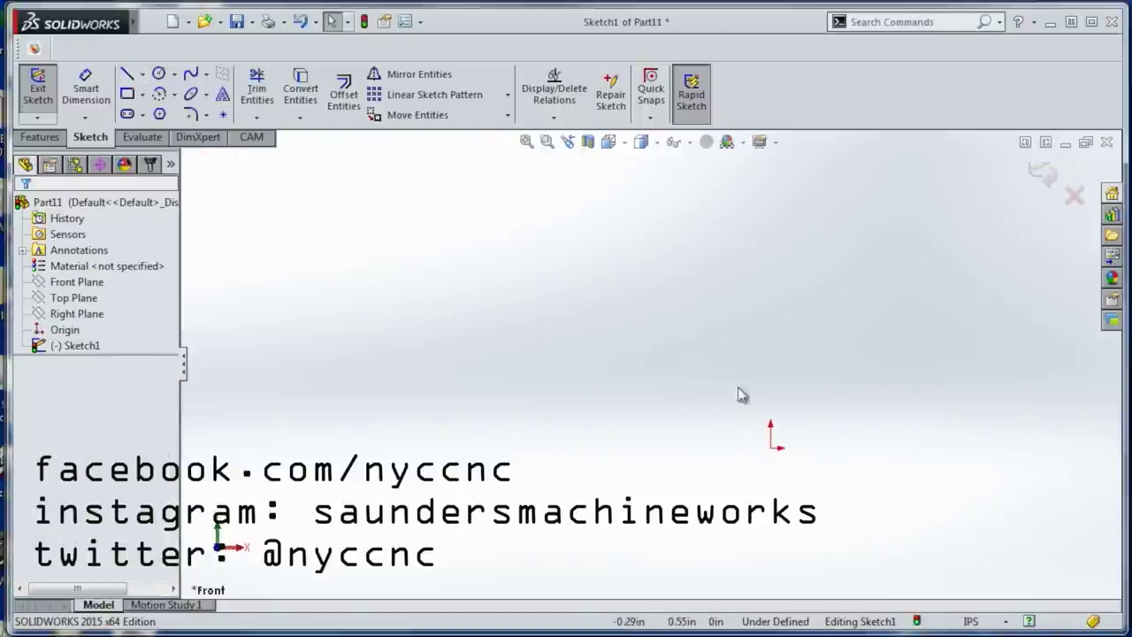
Draw the closed tall outline from the origin, with a V-shaped tooth at lower right.
{"action": "left_click", "coordinate": [128, 76]}
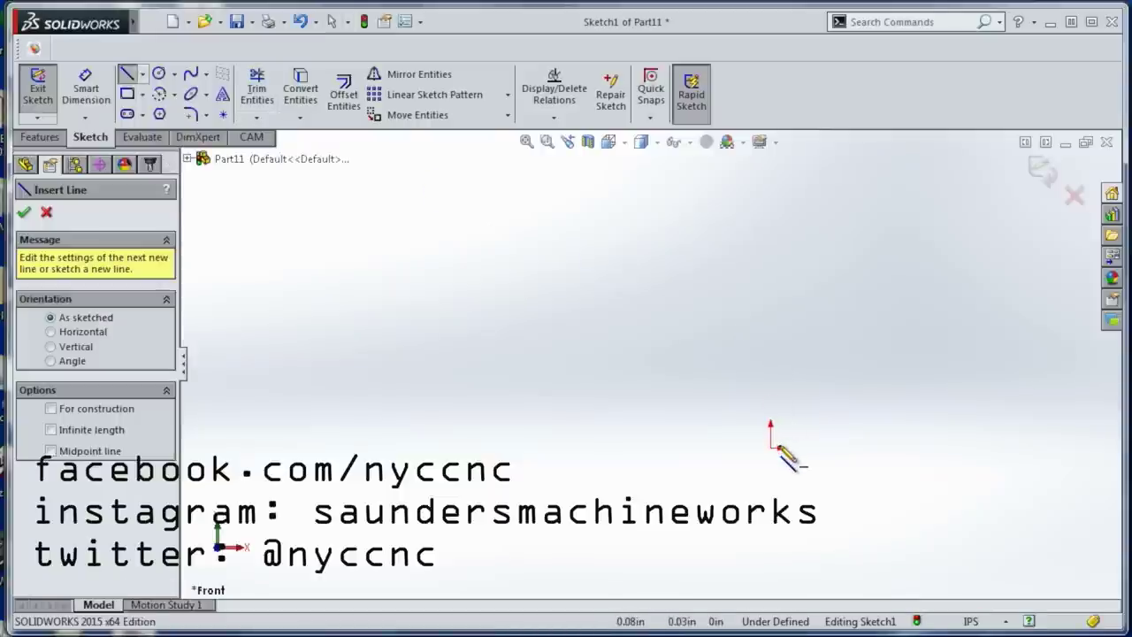
{"action": "middle_click_drag", "start_coordinate": [870, 455], "coordinate": [840, 450], "text": "ctrl"}
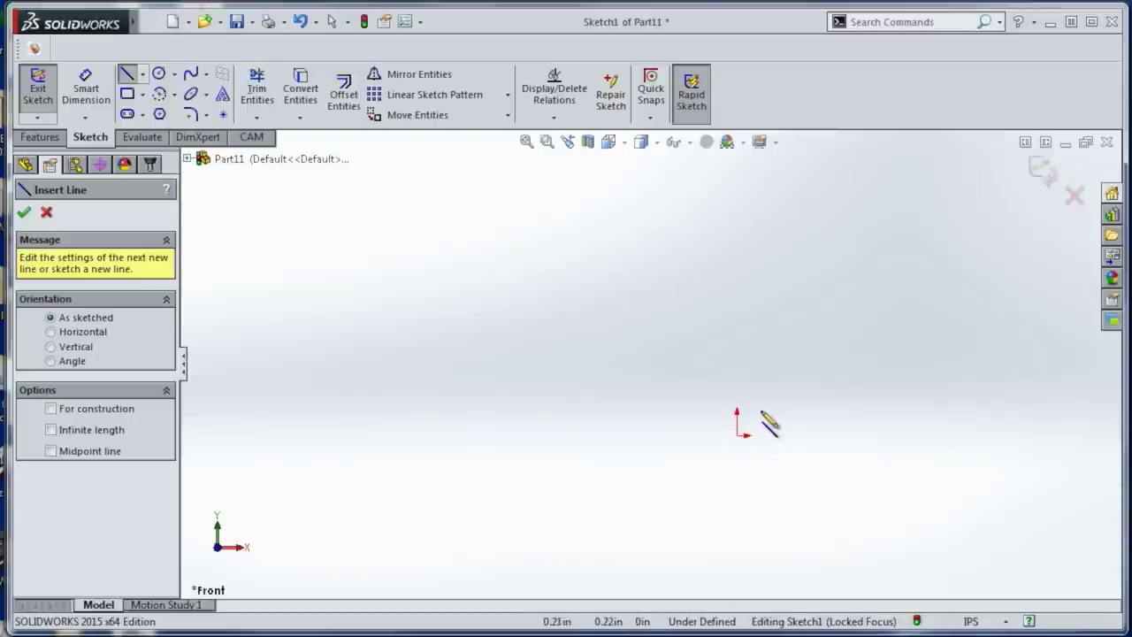
{"action": "left_click", "coordinate": [739, 437]}
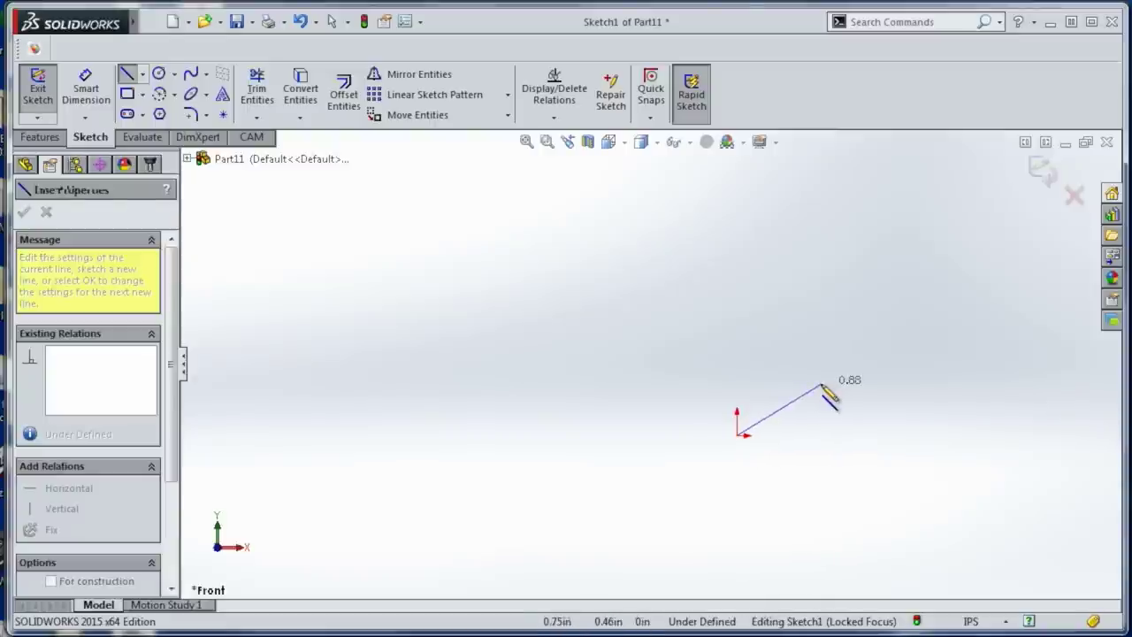
{"action": "left_click", "coordinate": [818, 382]}
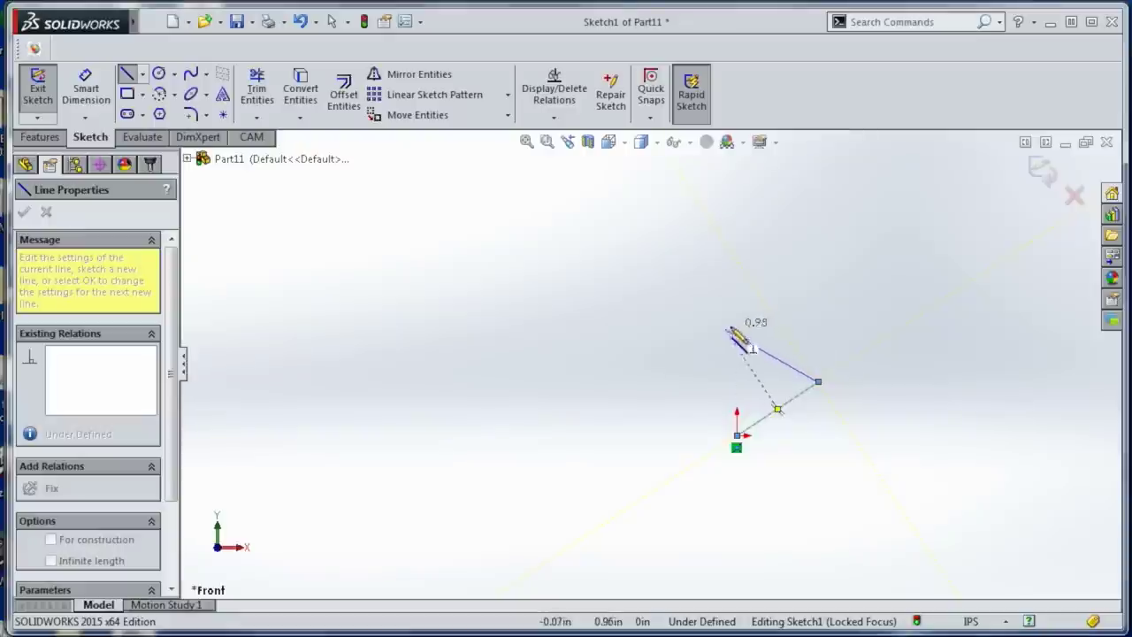
{"action": "left_click", "coordinate": [737, 312]}
{"action": "scroll", "coordinate": [740, 314], "scroll_direction": "up", "scroll_amount": 2}
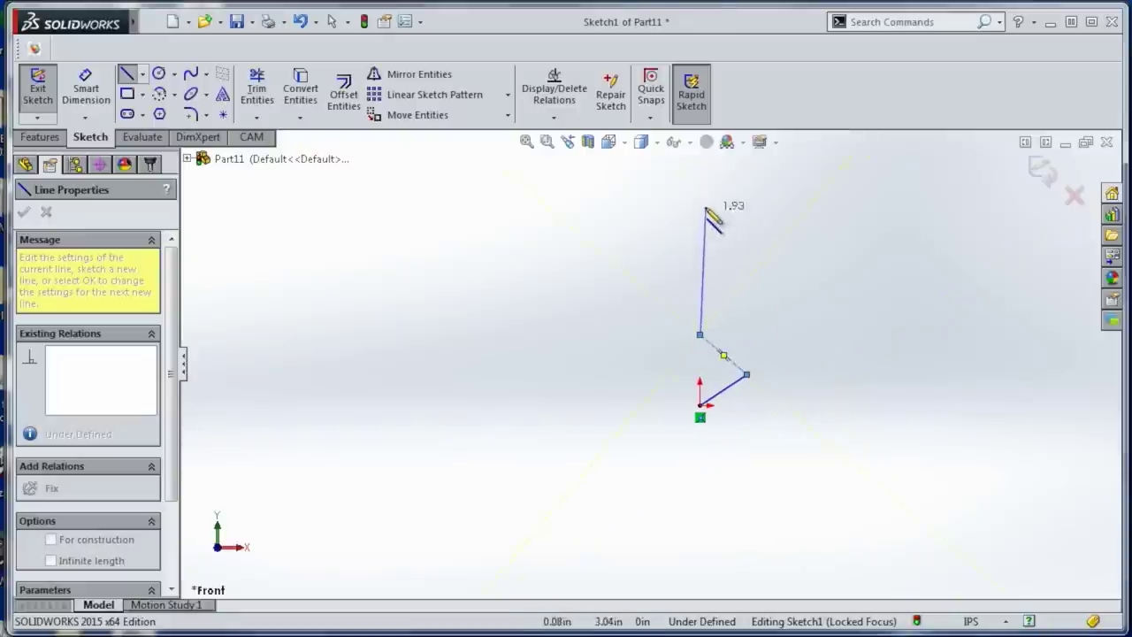
{"action": "left_click", "coordinate": [700, 181]}
{"action": "left_click", "coordinate": [632, 181]}
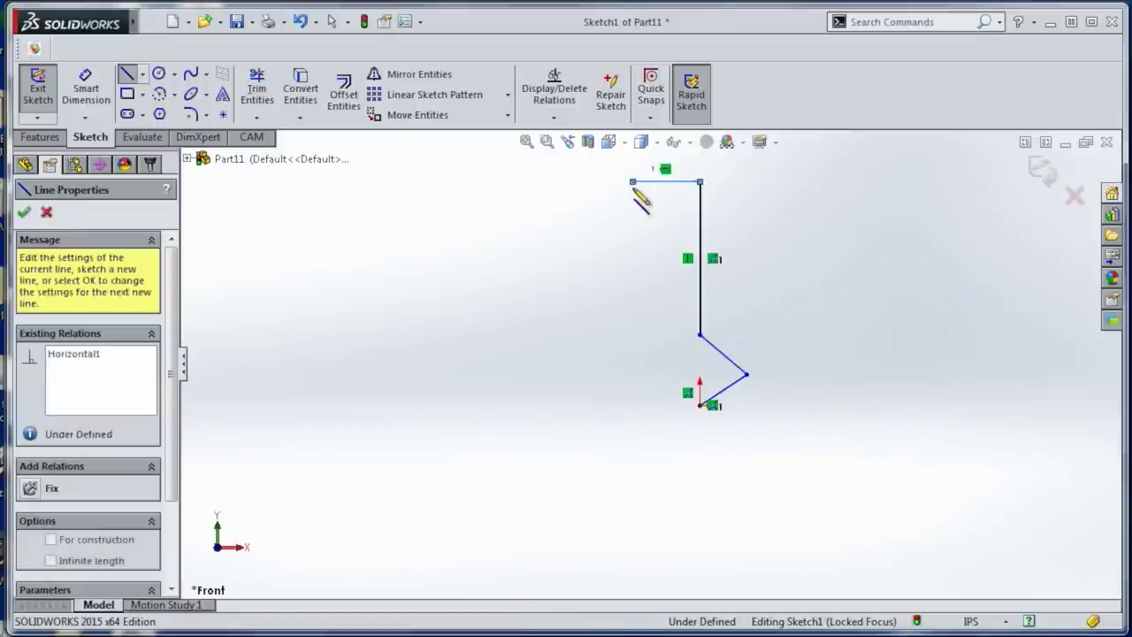
{"action": "left_click", "coordinate": [633, 405]}
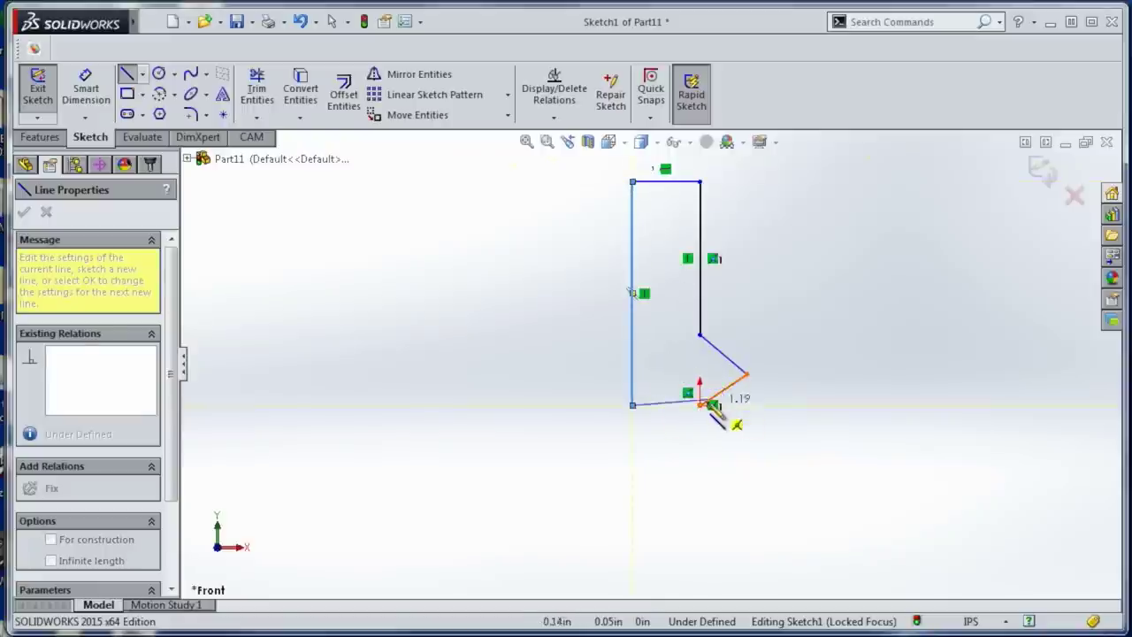
{"action": "left_click", "coordinate": [701, 406]}
{"action": "scroll", "coordinate": [702, 371], "scroll_direction": "up", "scroll_amount": 2}
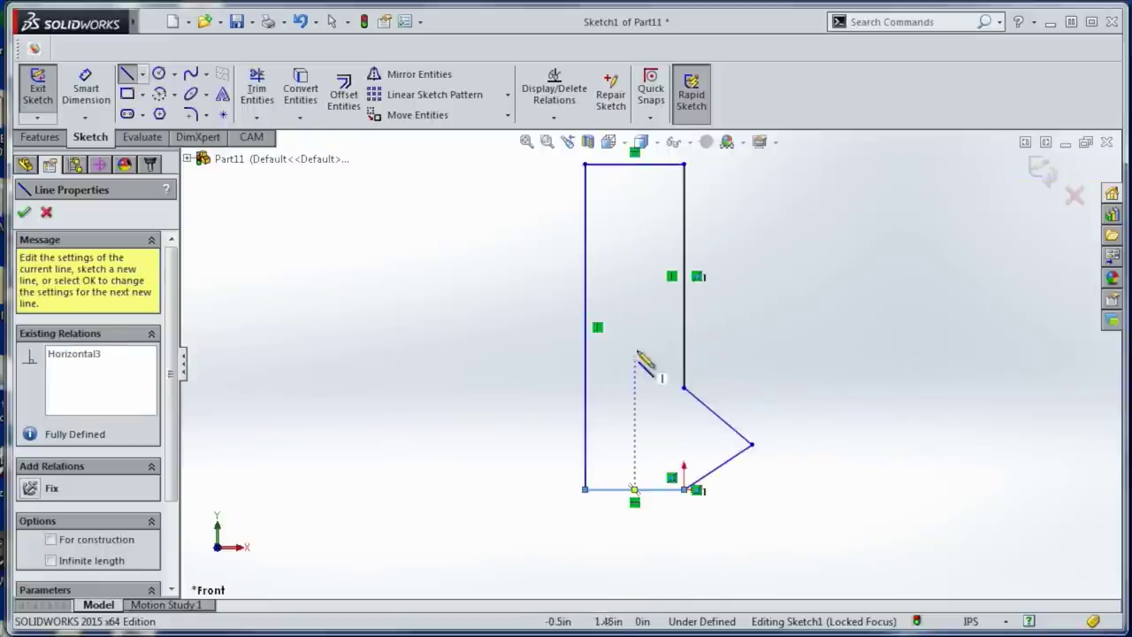
{"action": "key", "text": "Escape"}
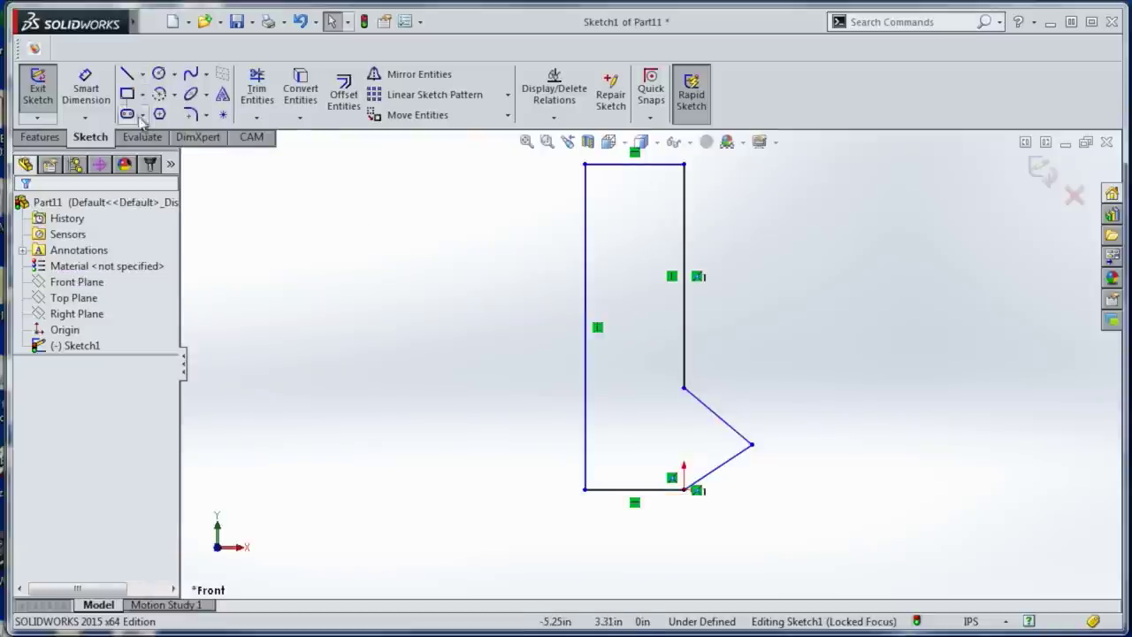
Dimension the angle between the two tooth edges to 60°.
{"action": "key", "text": "s"}
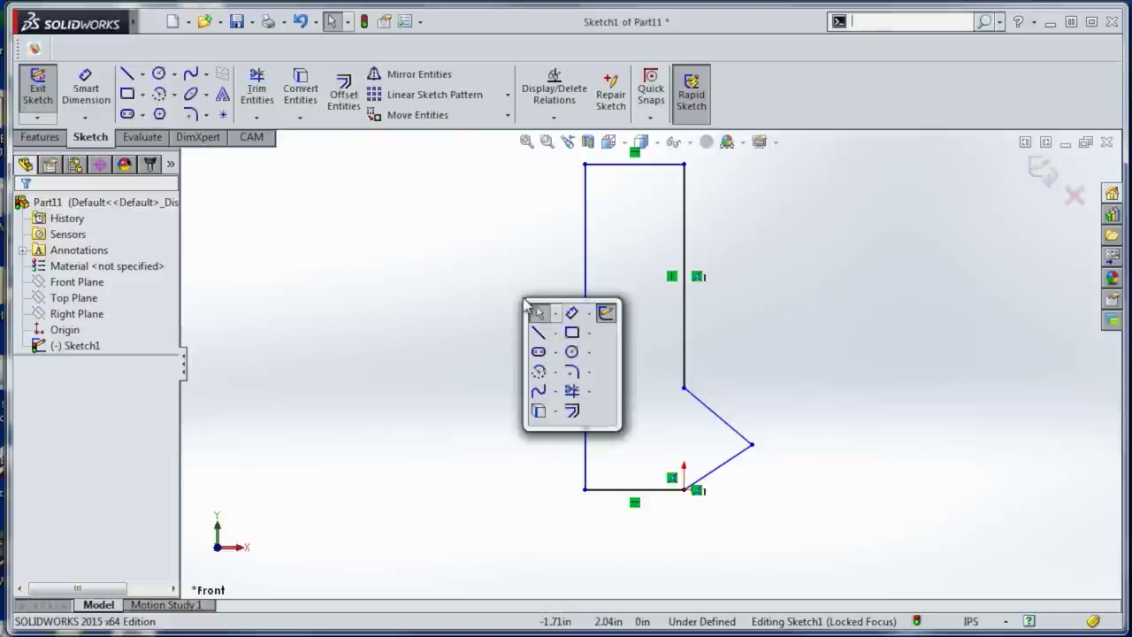
{"action": "left_click", "coordinate": [573, 316]}
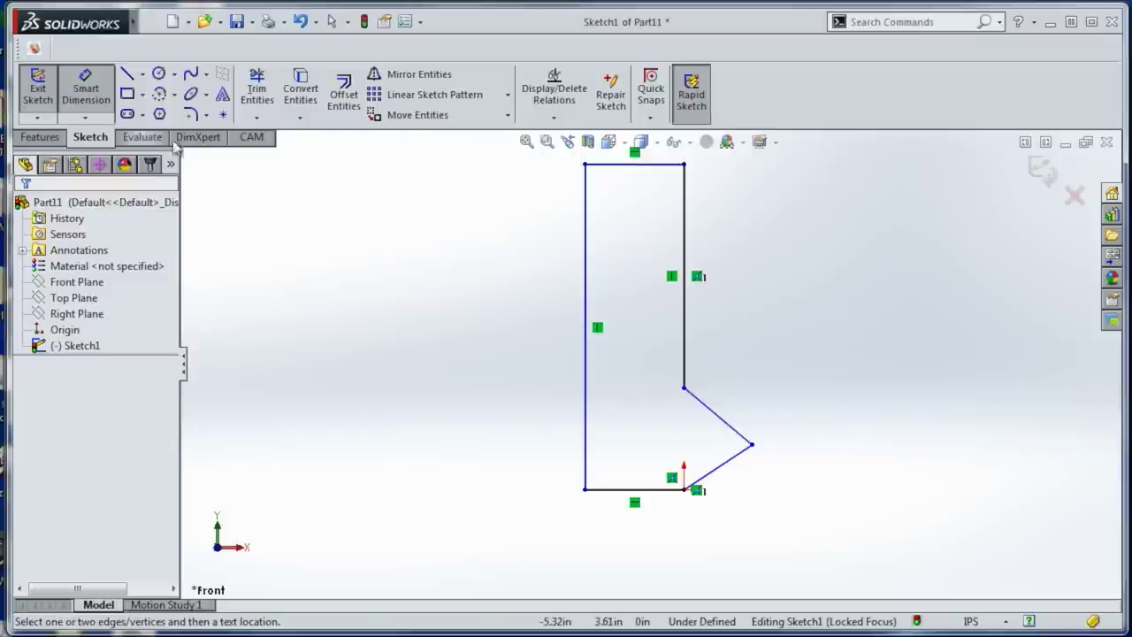
{"action": "key", "text": "s"}
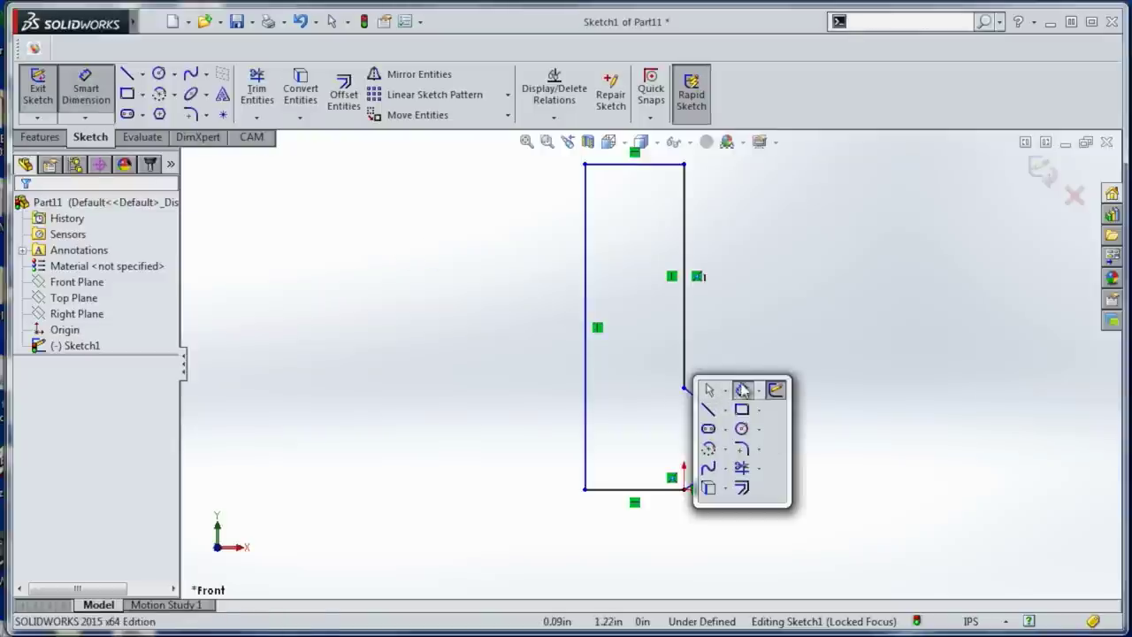
{"action": "left_click", "coordinate": [743, 390]}
{"action": "left_click", "coordinate": [725, 464]}
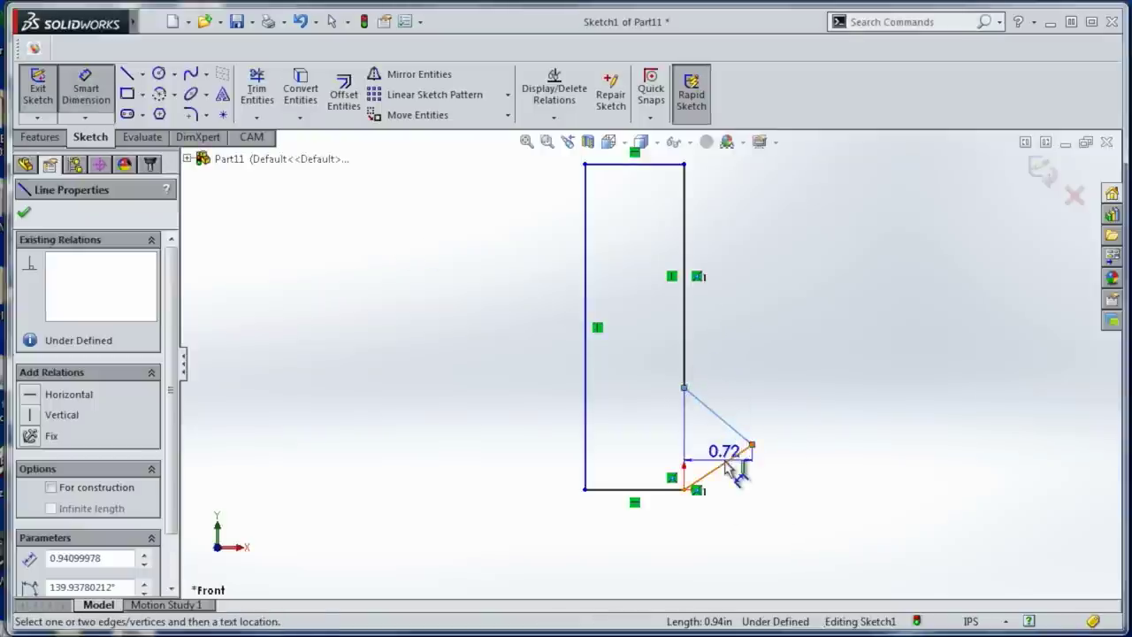
{"action": "left_click", "coordinate": [741, 436]}
{"action": "left_click", "coordinate": [719, 453]}
{"action": "type", "text": "6"}
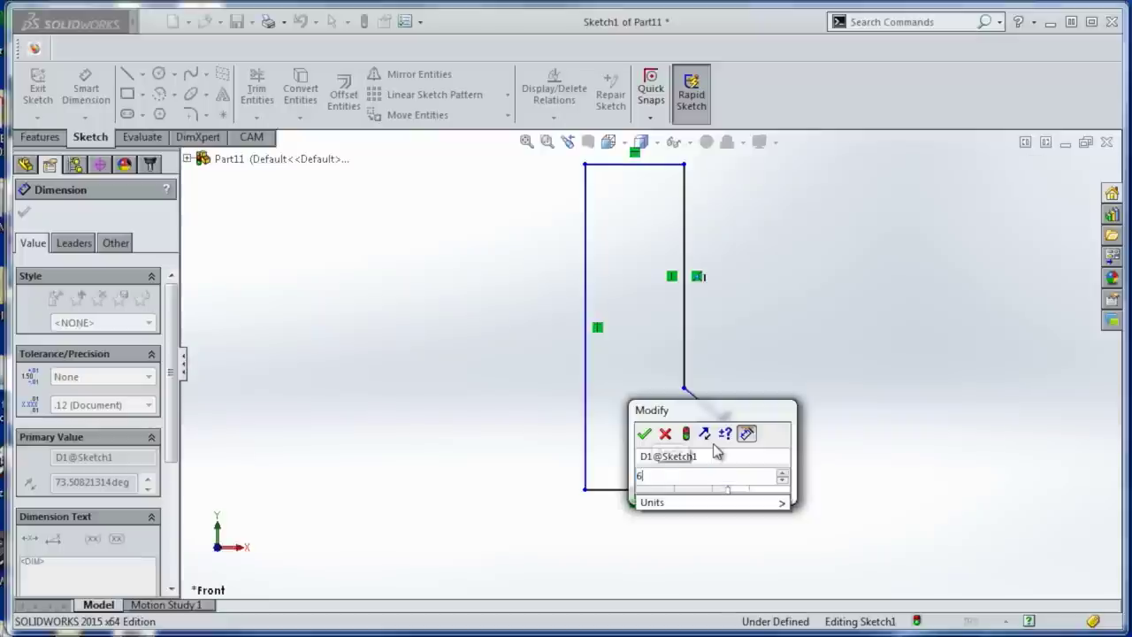
{"action": "type", "text": "0"}
{"action": "key", "text": "Return"}
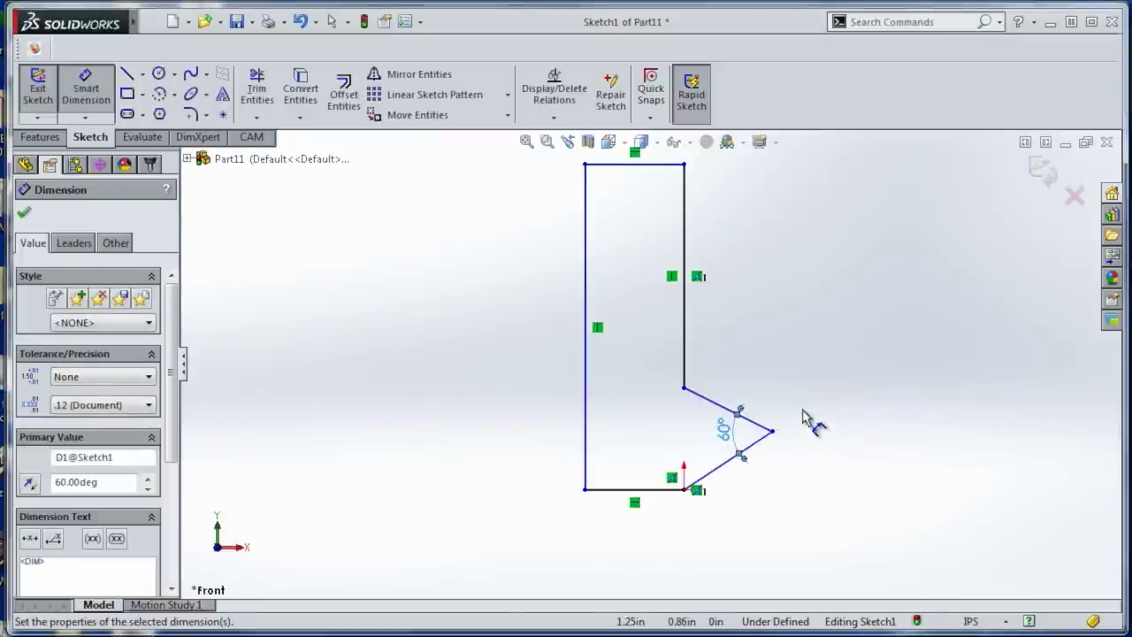
Select both slanted tooth lines and apply an Equal relation.
{"action": "scroll", "coordinate": [724, 421], "scroll_direction": "down", "scroll_amount": 1}
{"action": "key", "text": "s"}
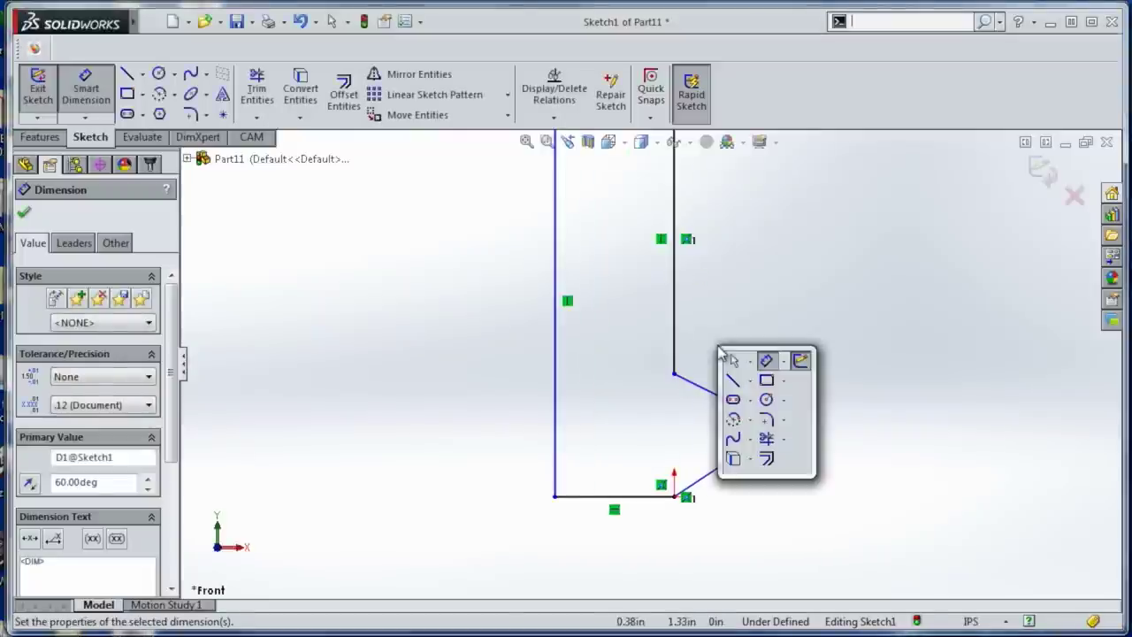
{"action": "key", "text": "Escape"}
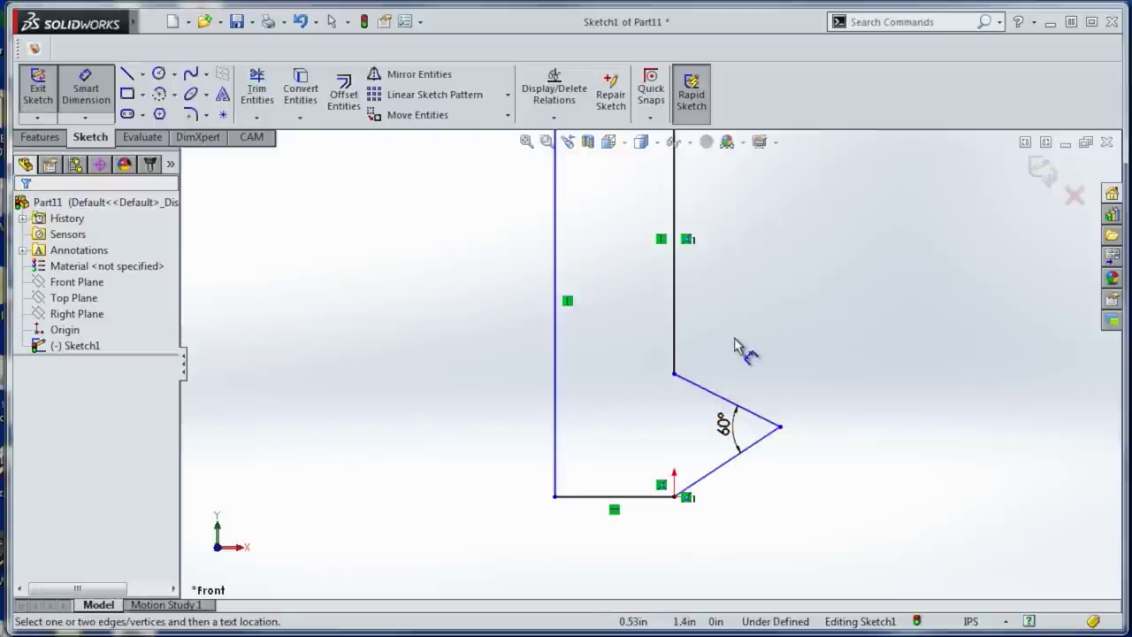
{"action": "key", "text": "s"}
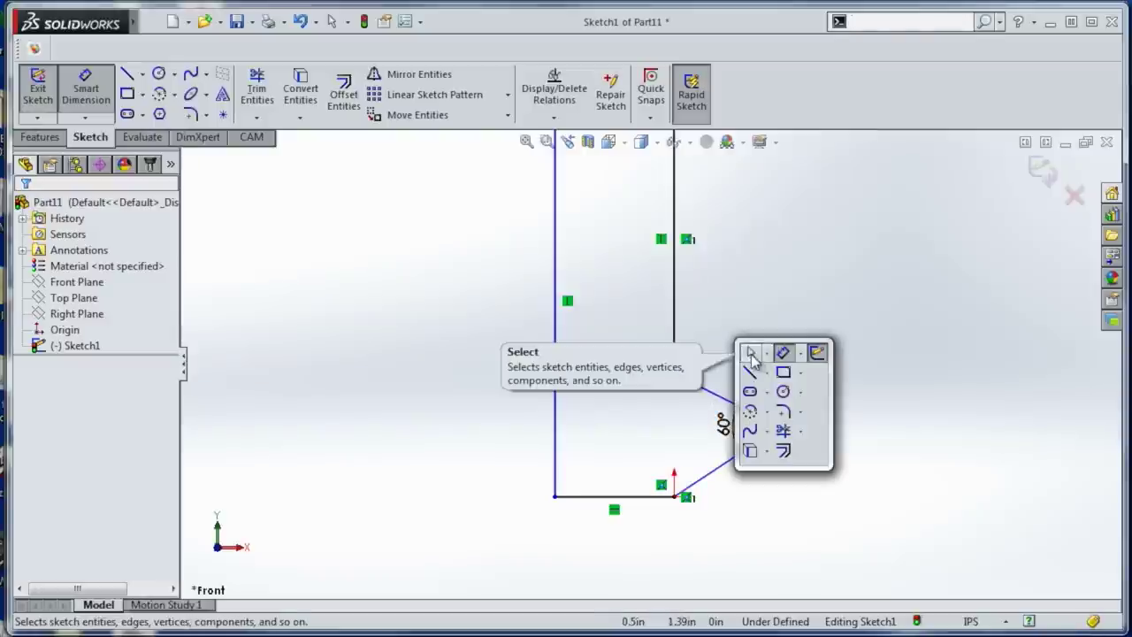
{"action": "left_click", "coordinate": [750, 352]}
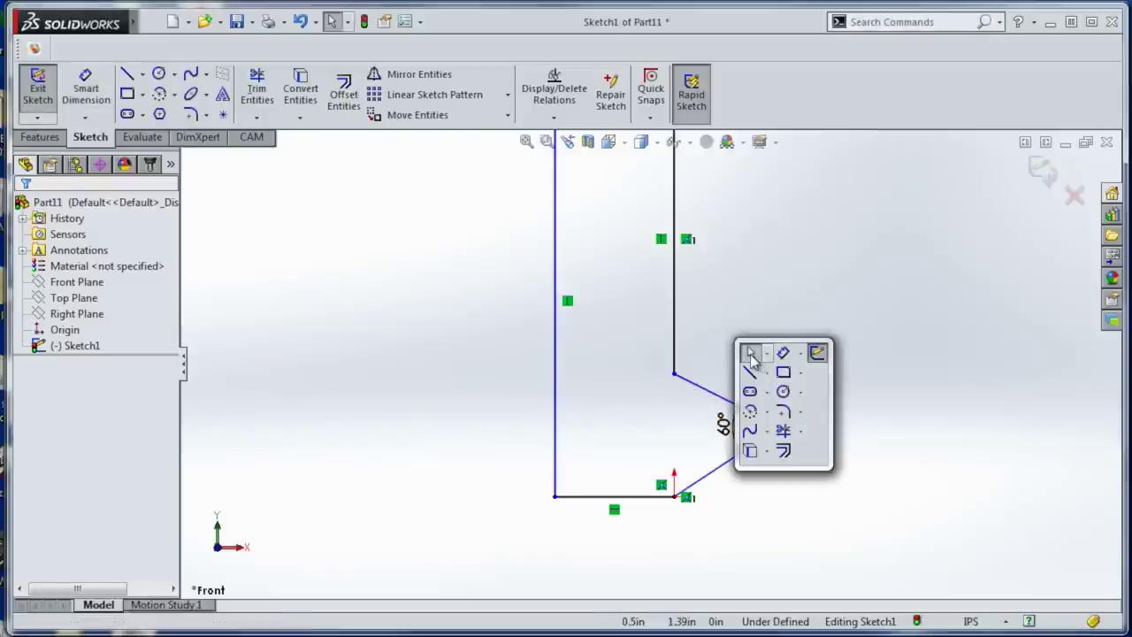
{"action": "left_click", "coordinate": [723, 398]}
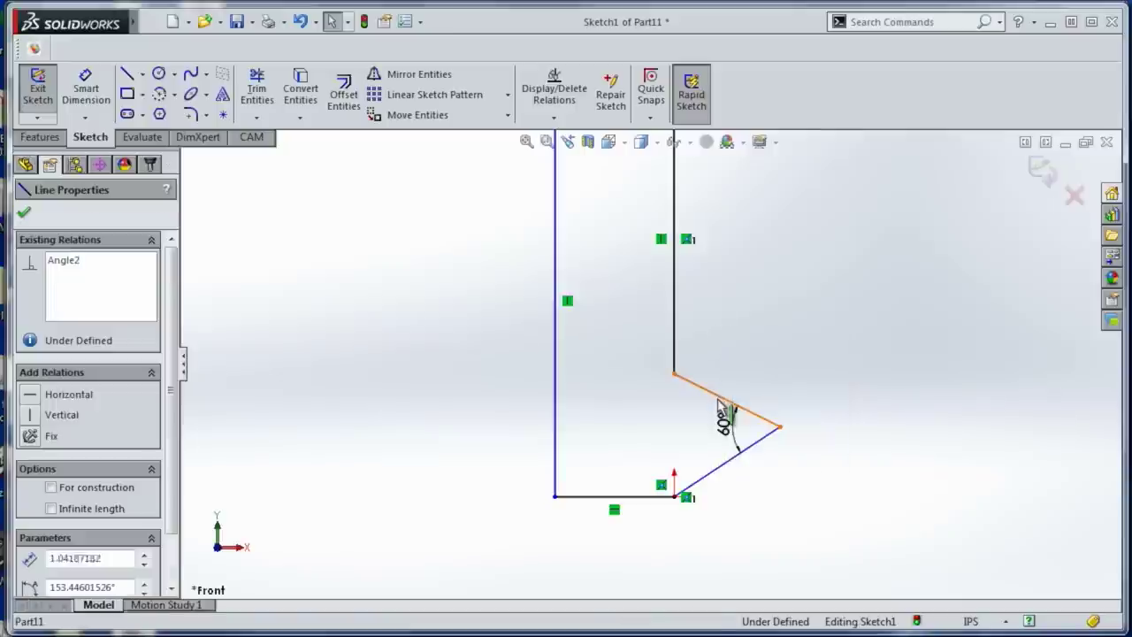
{"action": "left_click", "coordinate": [723, 471], "text": "ctrl"}
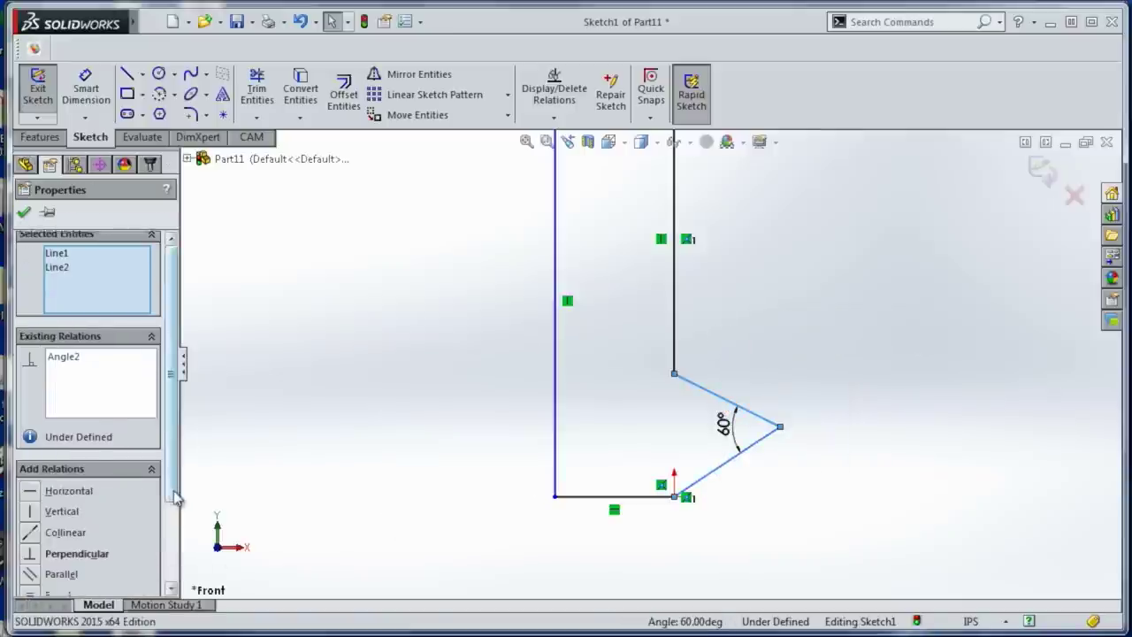
{"action": "left_click_drag", "start_coordinate": [177, 493], "coordinate": [177, 544]}
{"action": "left_click", "coordinate": [32, 528]}
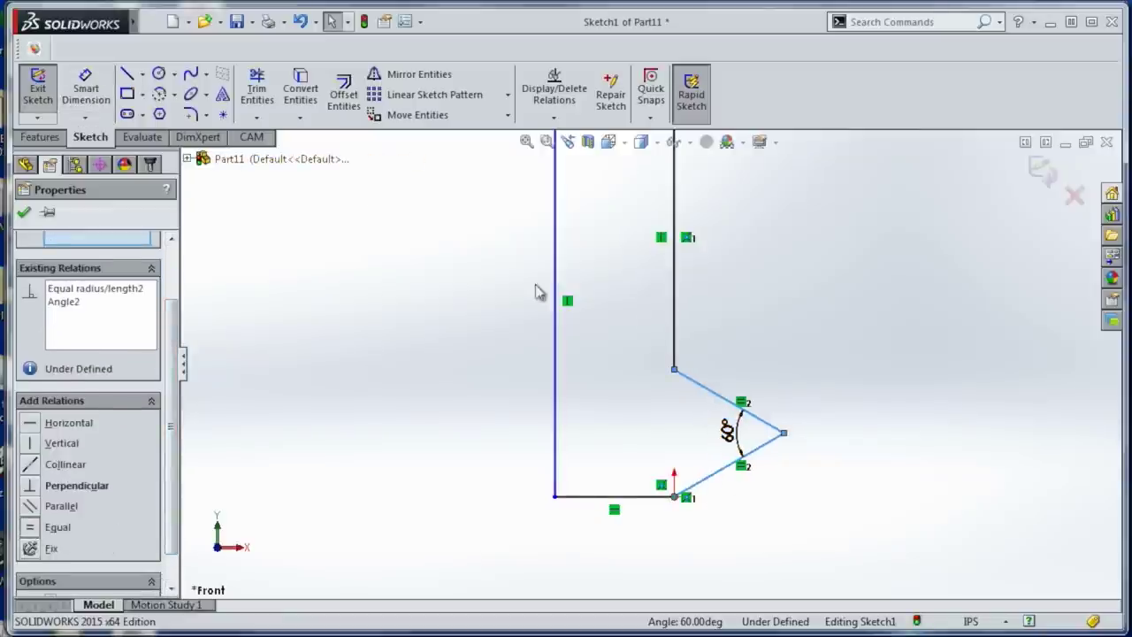
Add a width dimension from the tooth tip to the left vertical line, undoing the .49/2 value.
{"action": "left_click", "coordinate": [707, 348]}
{"action": "key", "text": "s"}
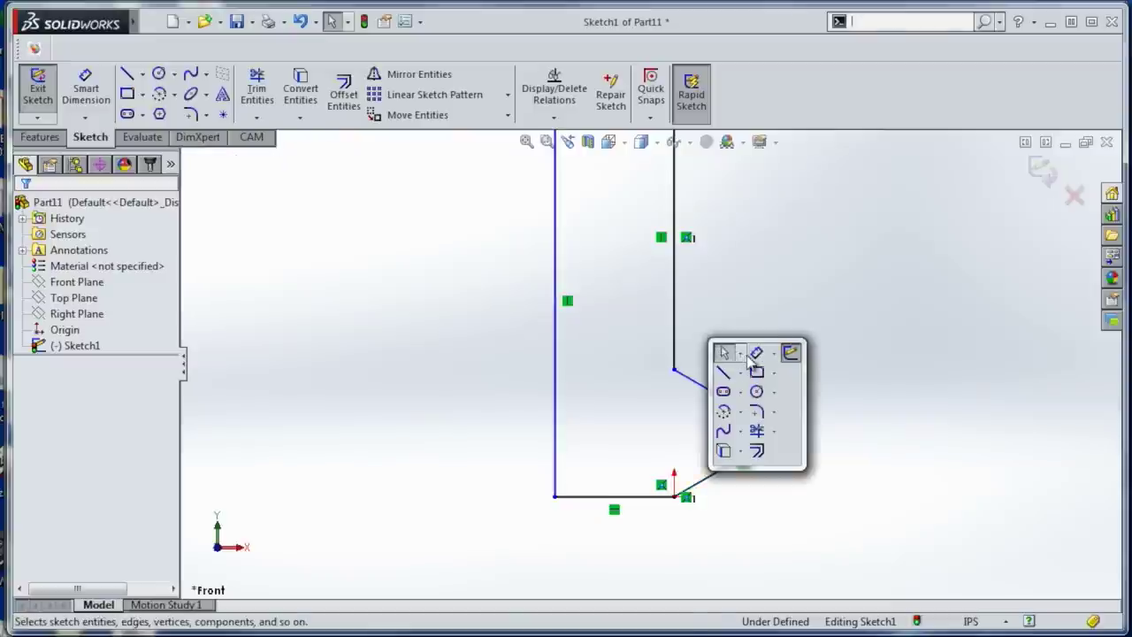
{"action": "left_click", "coordinate": [756, 353]}
{"action": "left_click", "coordinate": [766, 424]}
{"action": "left_click", "coordinate": [784, 435]}
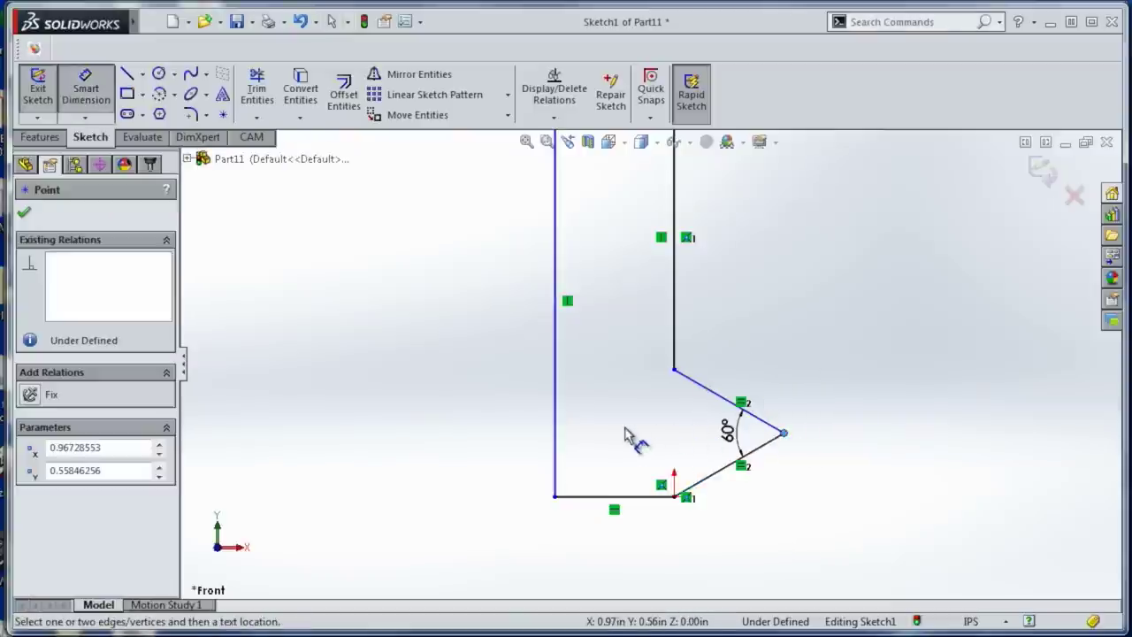
{"action": "left_click", "coordinate": [555, 434]}
{"action": "key", "text": "z"}
{"action": "left_click", "coordinate": [673, 501]}
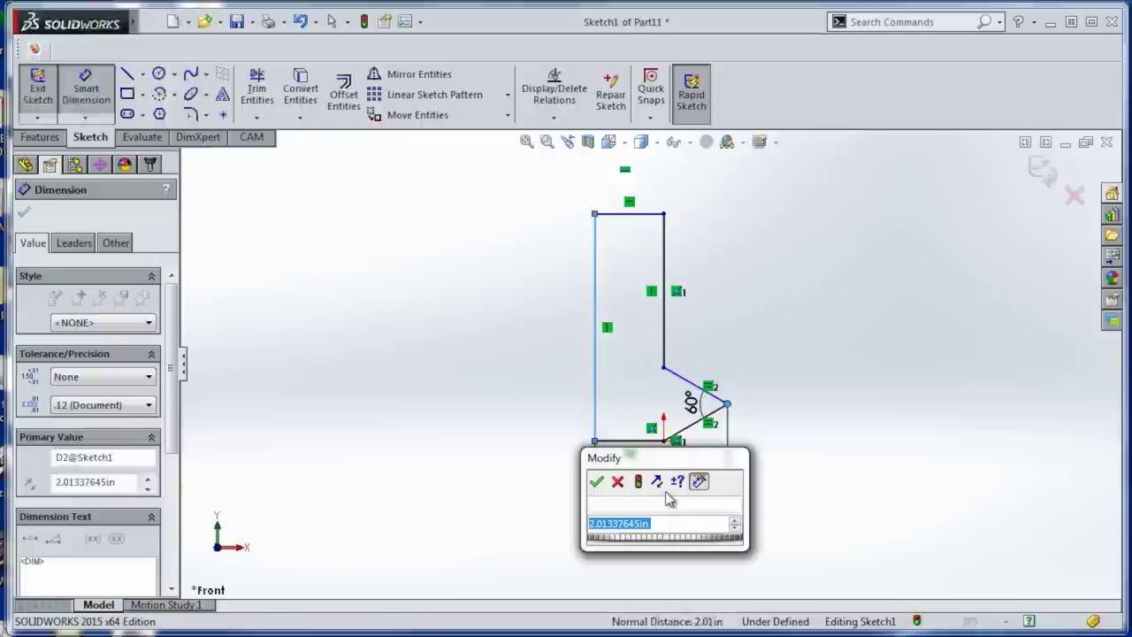
{"action": "type", "text": ".49/2"}
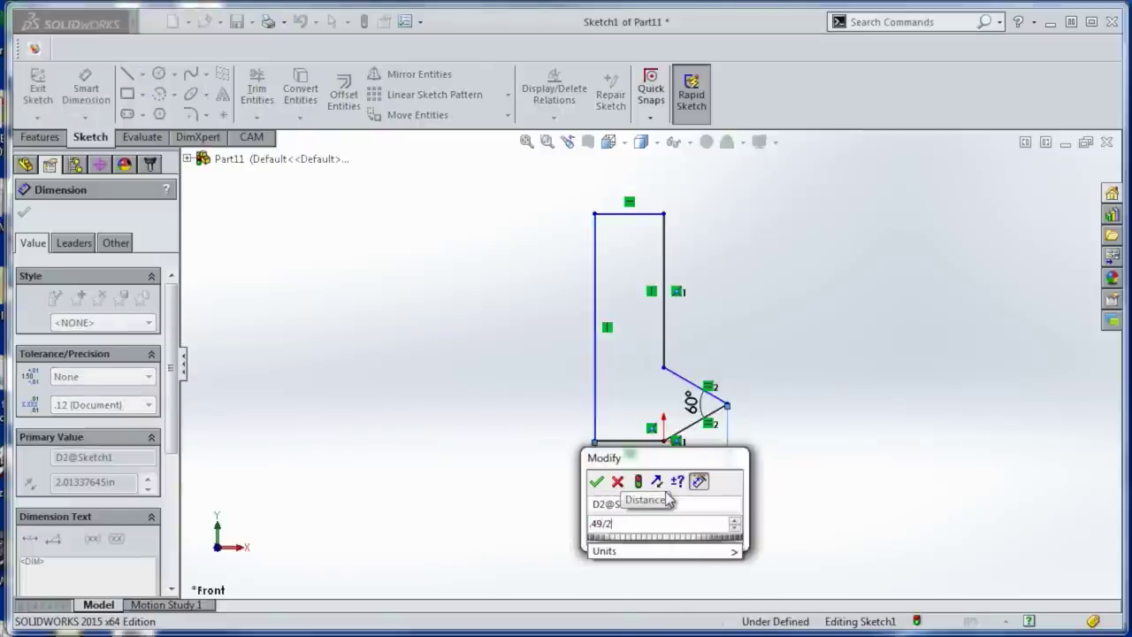
{"action": "key", "text": "Return"}
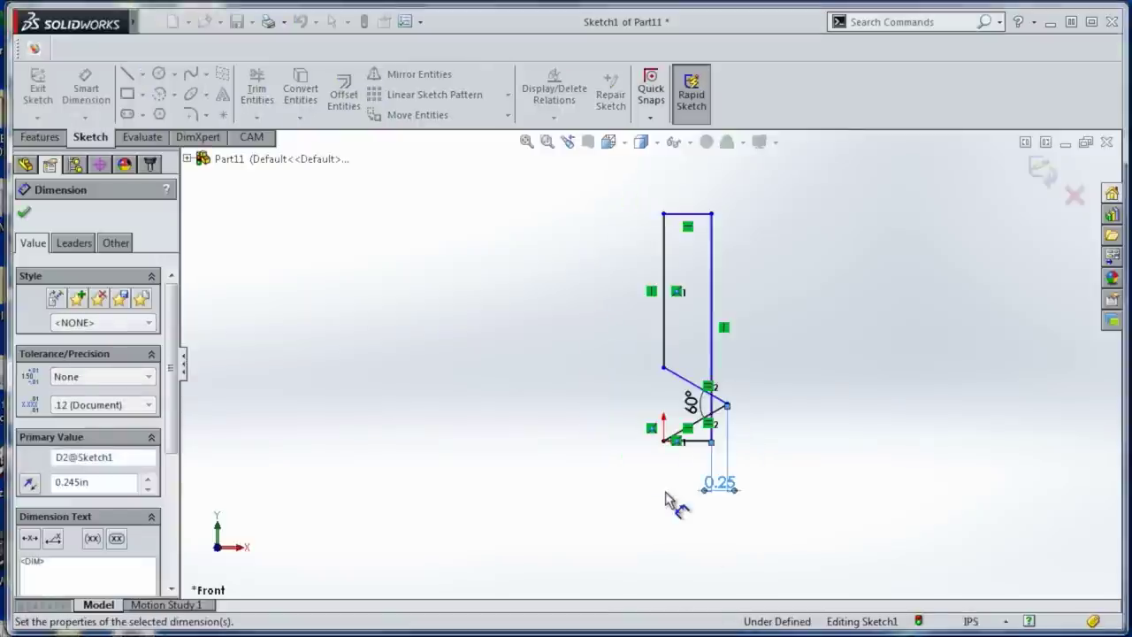
{"action": "key", "text": "Escape"}
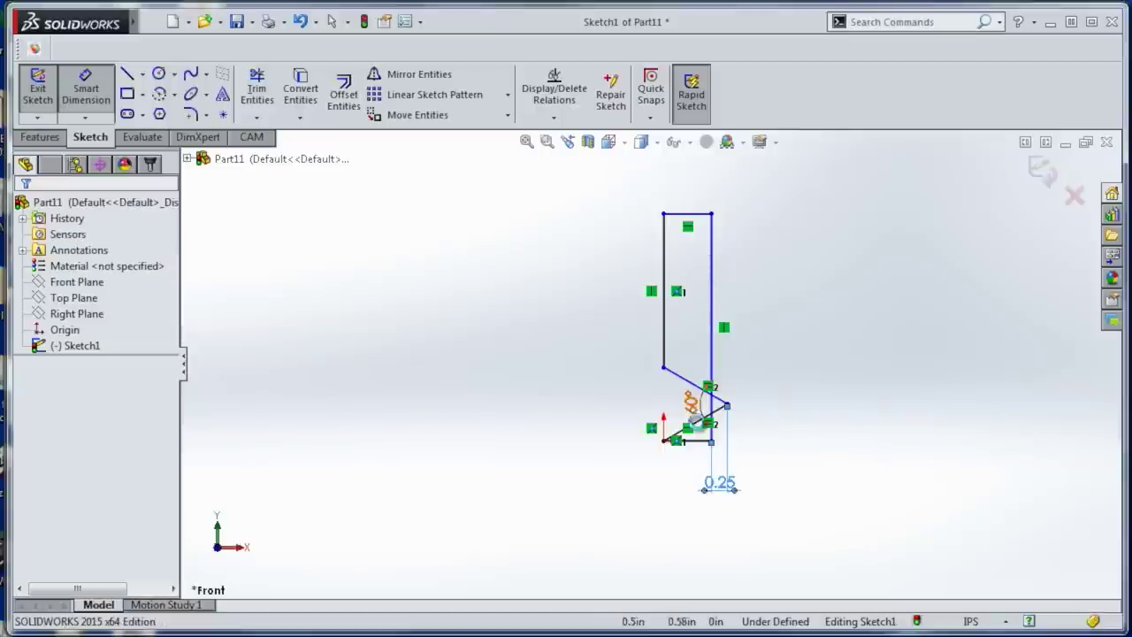
{"action": "key", "text": "ctrl+z"}
{"action": "key", "text": "ctrl+z"}
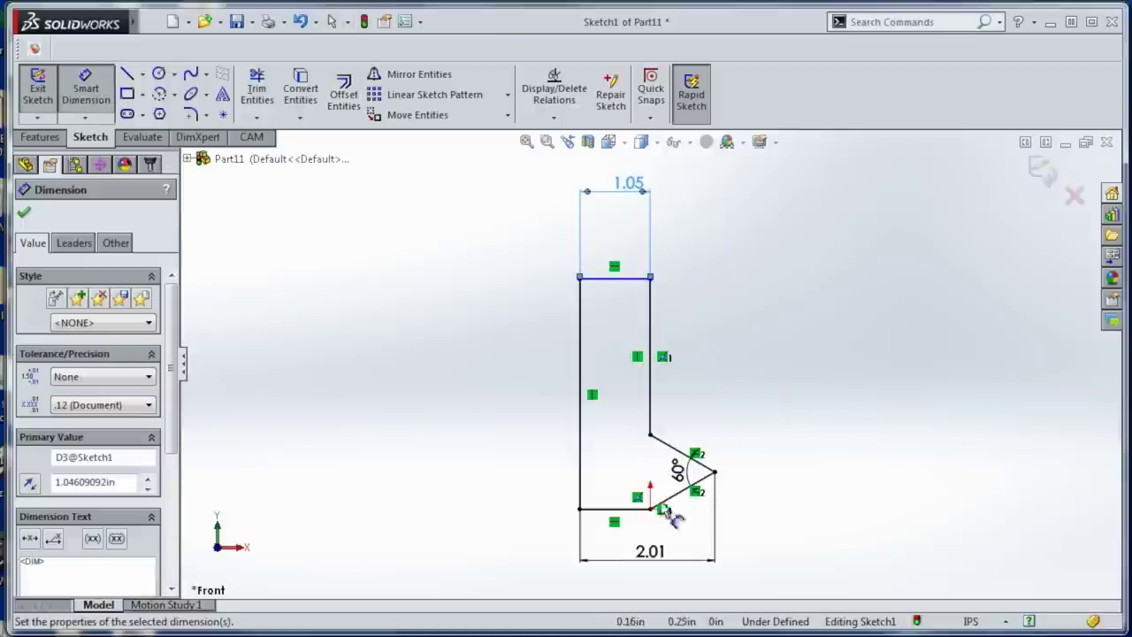
Set the top width dimension to 0.17 in.
{"action": "key", "text": "s"}
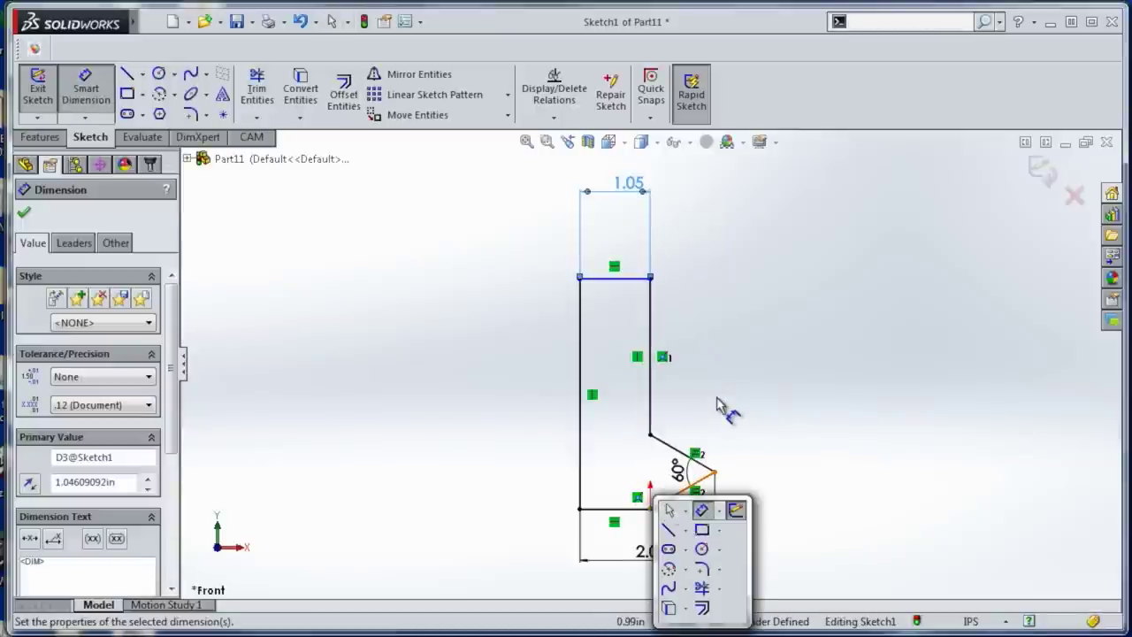
{"action": "double_click", "coordinate": [626, 184]}
{"action": "type", "text": "0.25"}
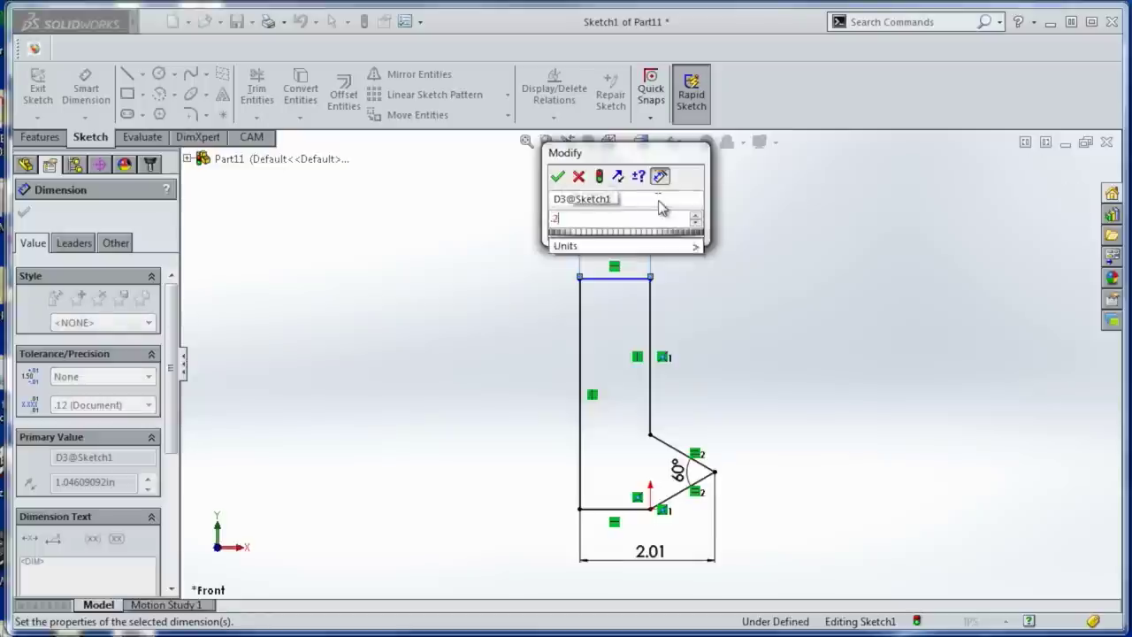
{"action": "key", "text": "Return"}
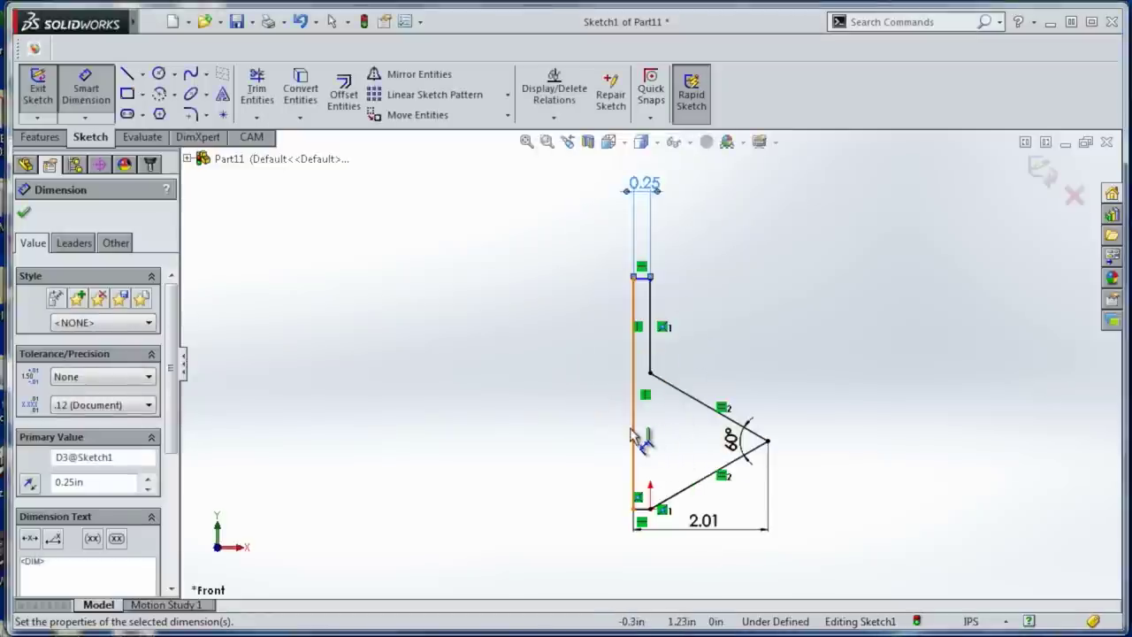
{"action": "double_click", "coordinate": [650, 185]}
{"action": "type", "text": "."}
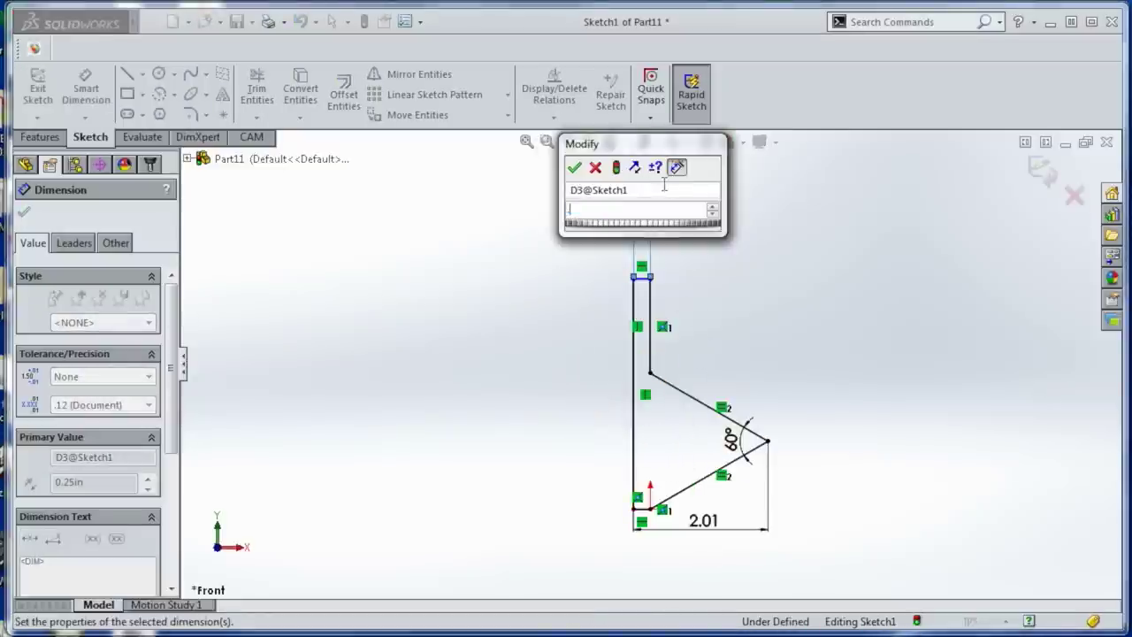
{"action": "type", "text": "17"}
{"action": "key", "text": "Return"}
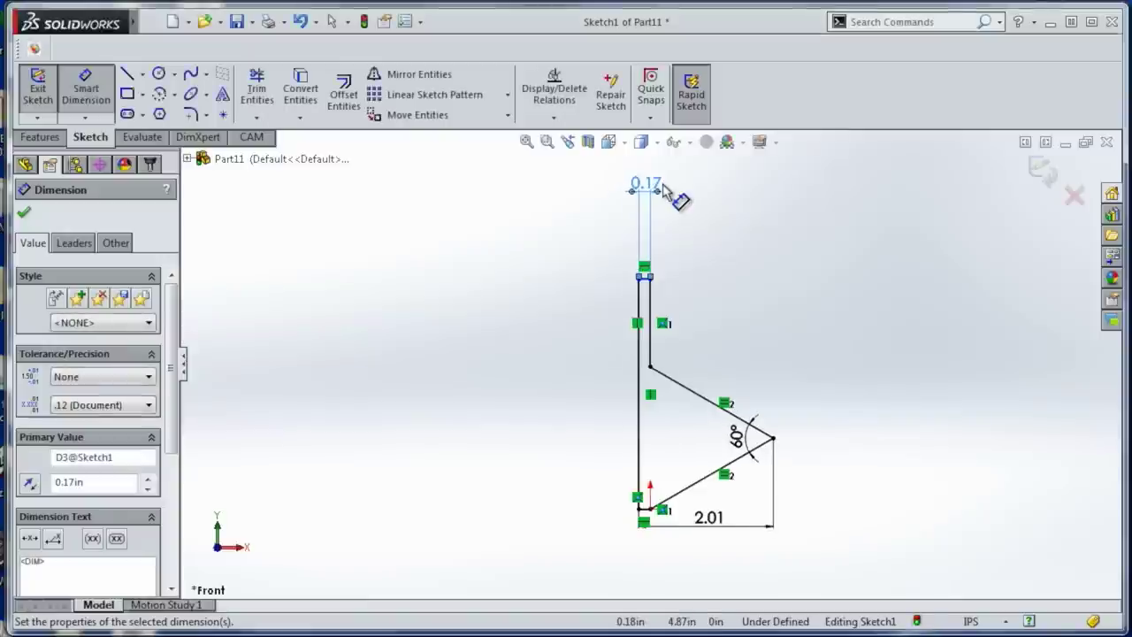
Change the tip width dimension to 0.2475 in.
{"action": "left_click", "coordinate": [651, 318]}
{"action": "double_click", "coordinate": [709, 518]}
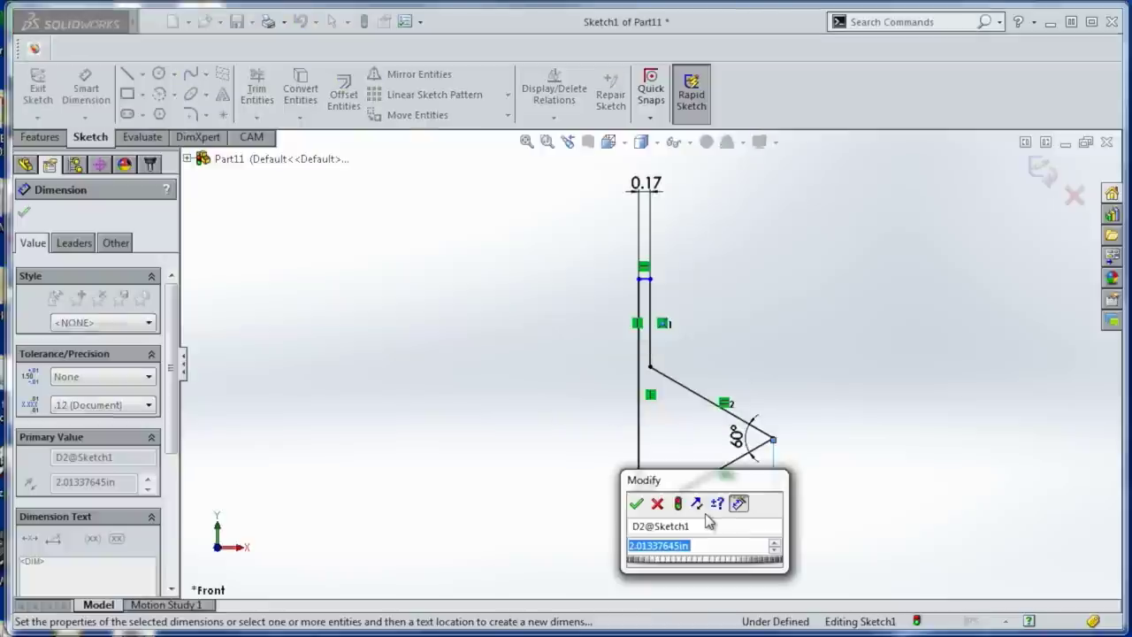
{"action": "key", "text": "BackSpace"}
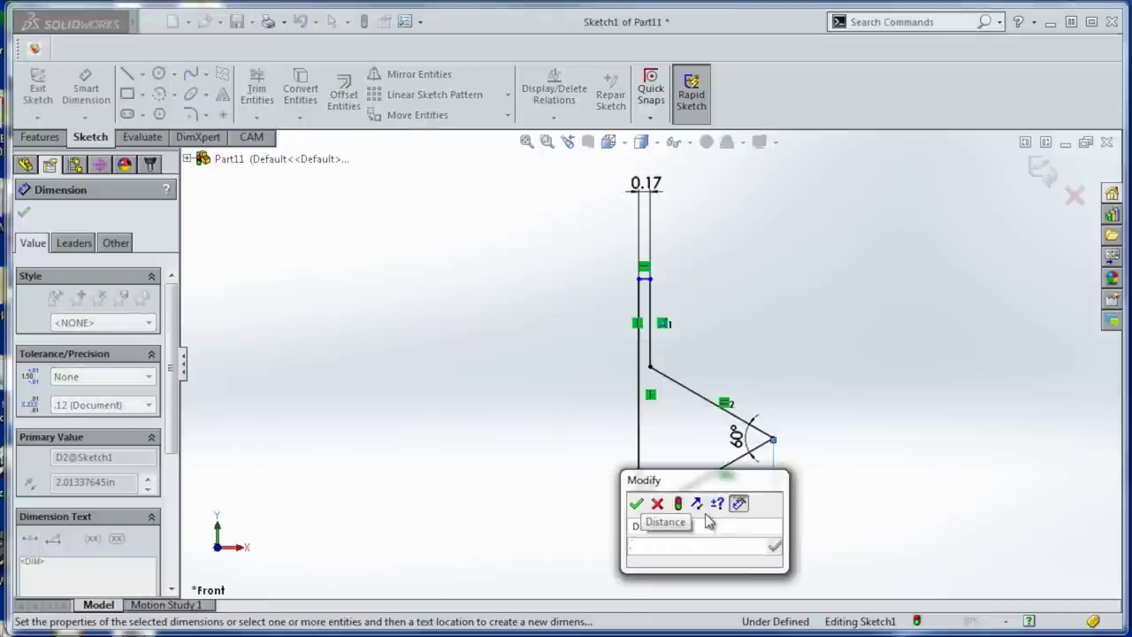
{"action": "type", "text": "0.2475"}
{"action": "key", "text": "Return"}
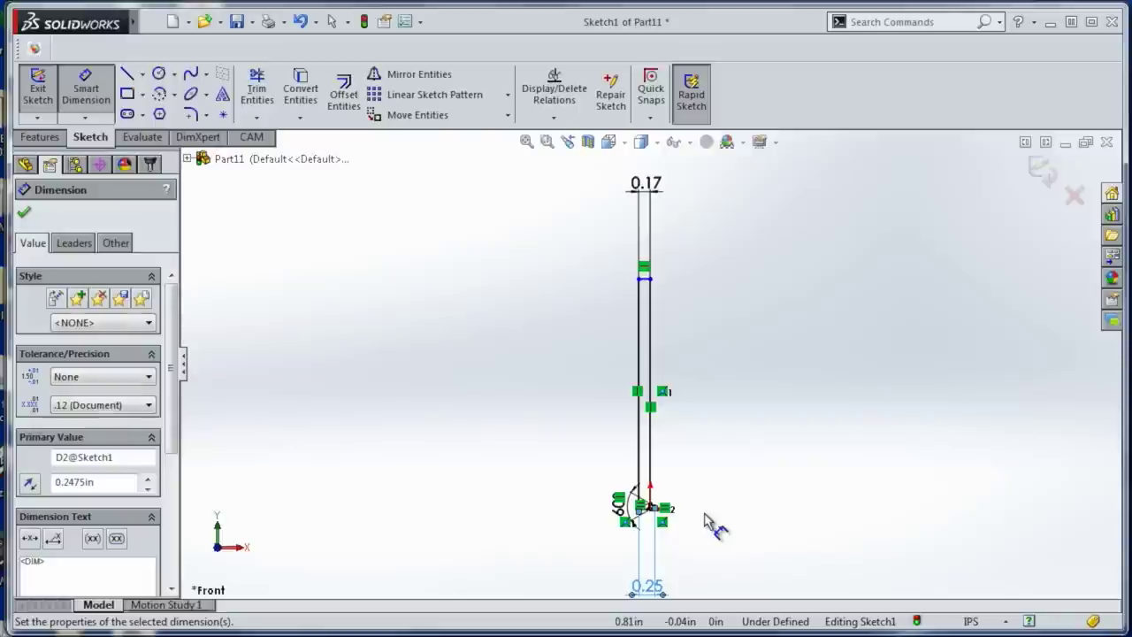
{"action": "scroll", "coordinate": [595, 460], "scroll_direction": "down", "scroll_amount": 3}
{"action": "scroll", "coordinate": [594, 442], "scroll_direction": "up", "scroll_amount": 2}
{"action": "scroll", "coordinate": [565, 418], "scroll_direction": "down", "scroll_amount": 2}
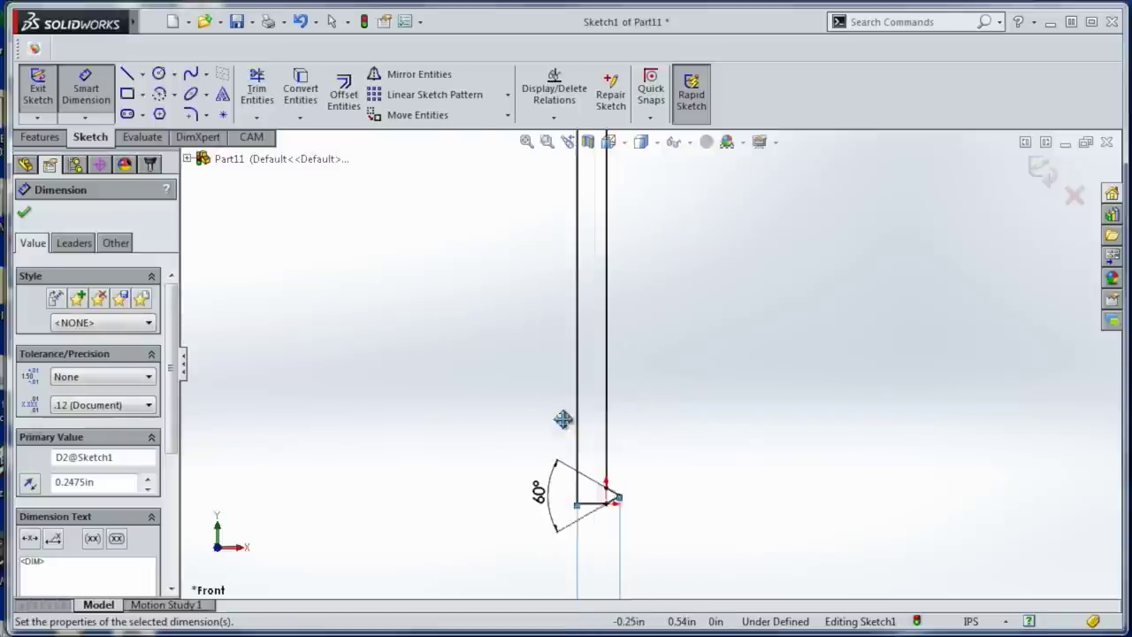
{"action": "scroll", "coordinate": [614, 146], "scroll_direction": "up", "scroll_amount": 3}
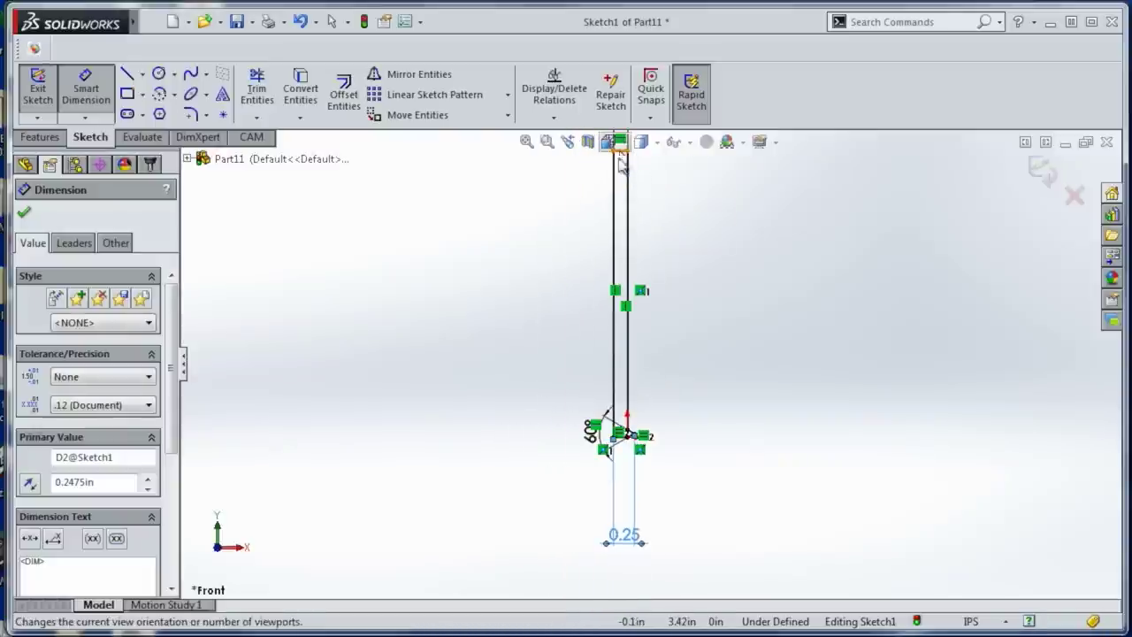
Dimension the left vertical line to 1.00 in, fully defining the sketch.
{"action": "left_click", "coordinate": [610, 142]}
{"action": "scroll", "coordinate": [671, 329], "scroll_direction": "down", "scroll_amount": 5}
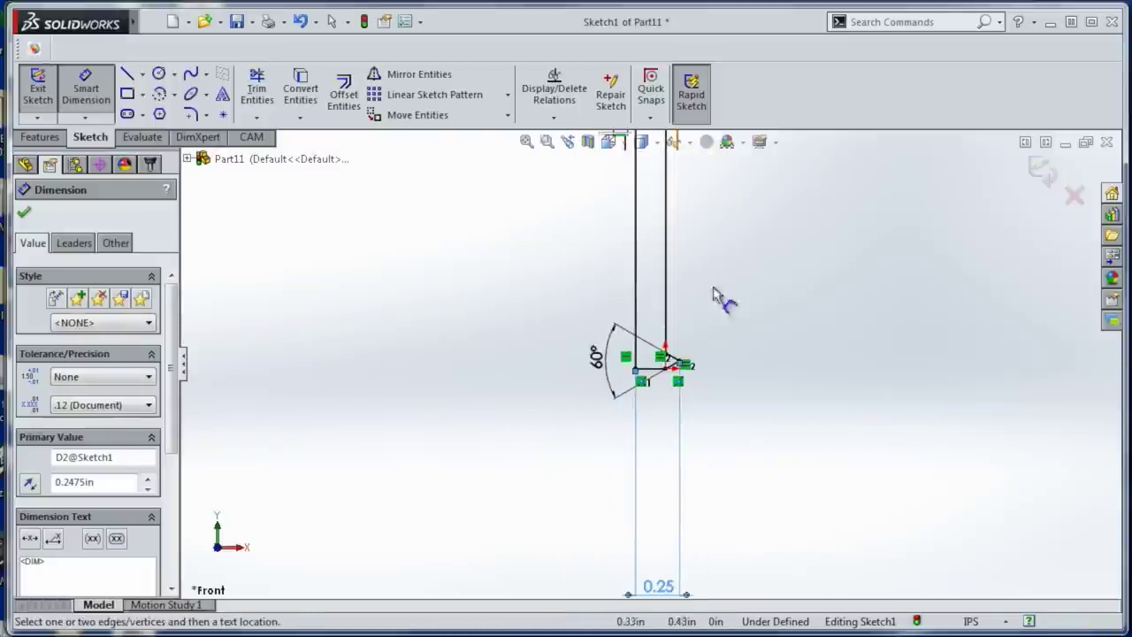
{"action": "key", "text": "s"}
{"action": "key", "text": "Escape"}
{"action": "scroll", "coordinate": [624, 228], "scroll_direction": "up", "scroll_amount": 3}
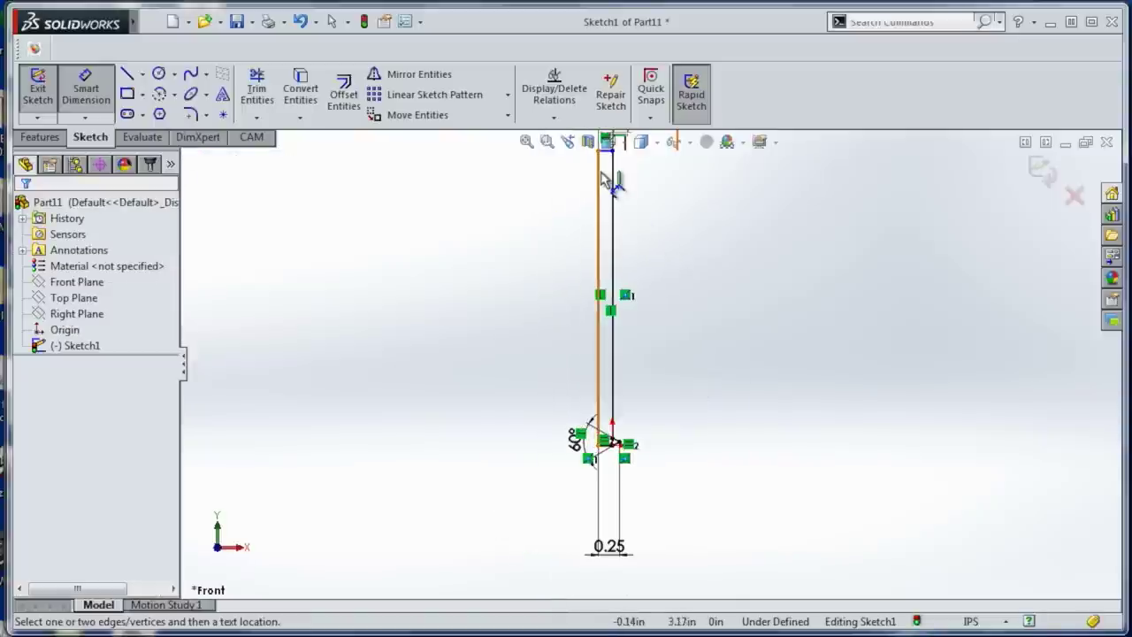
{"action": "left_click", "coordinate": [617, 252]}
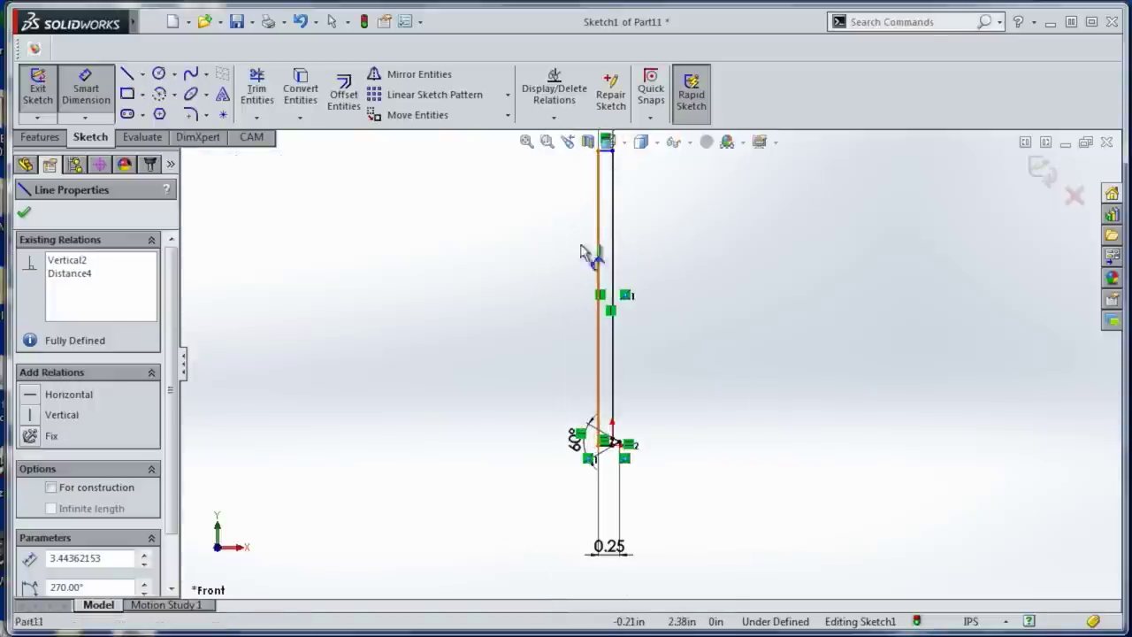
{"action": "left_click", "coordinate": [550, 276]}
{"action": "type", "text": "1"}
{"action": "key", "text": "Return"}
{"action": "scroll", "coordinate": [542, 436], "scroll_direction": "down", "scroll_amount": 5}
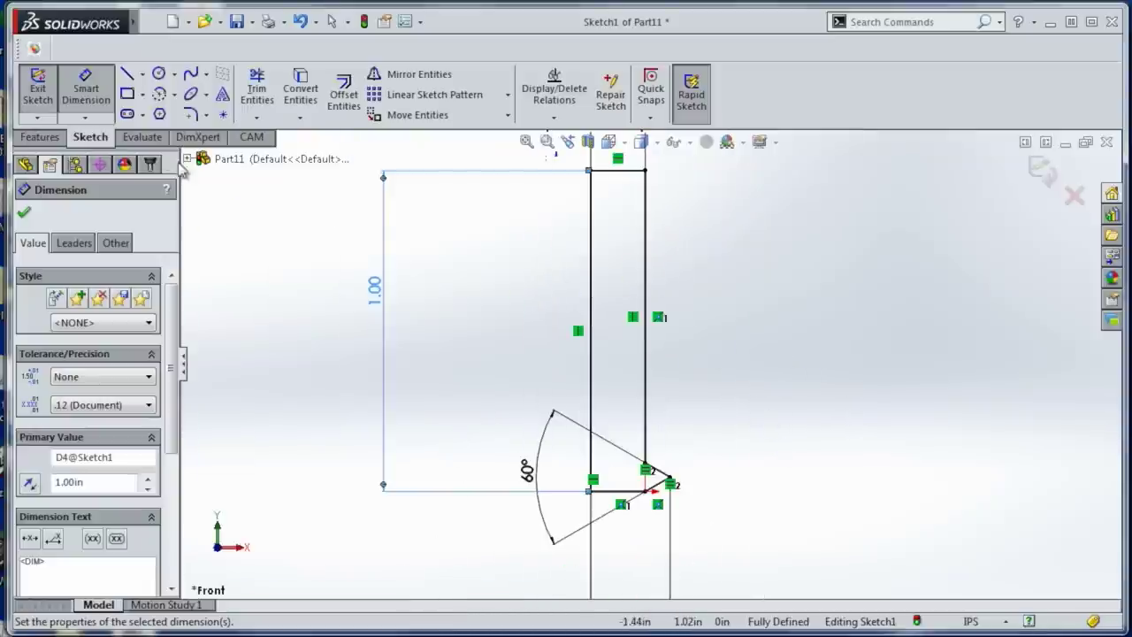
Revolve the sketch a full 360° about Line5 to form the cutter body, Revolve1.
{"action": "left_click", "coordinate": [42, 137]}
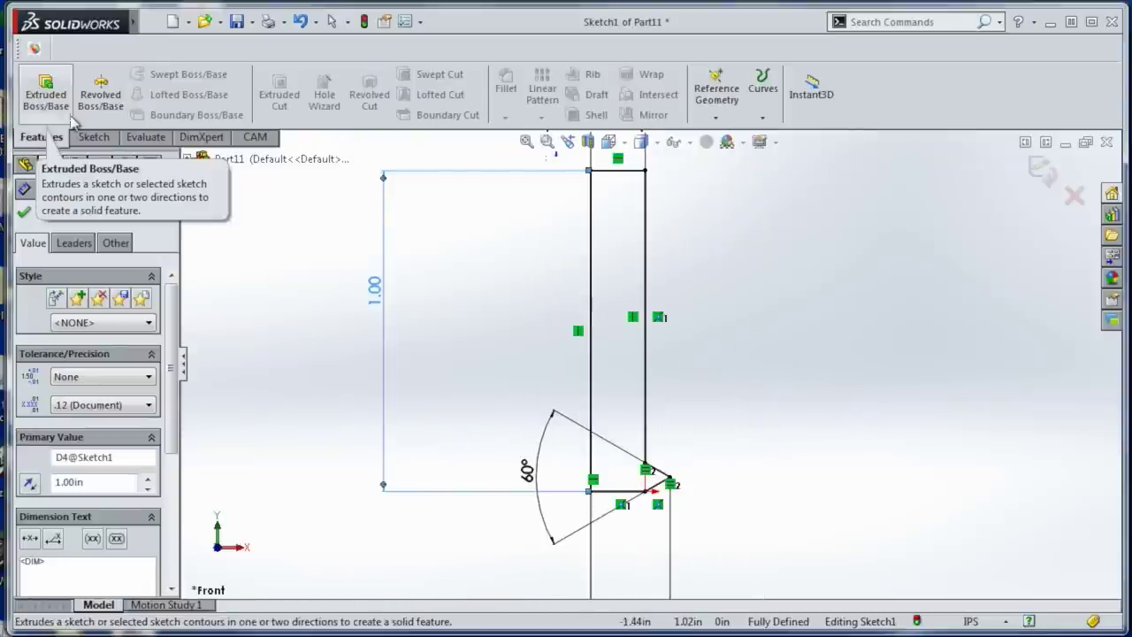
{"action": "left_click", "coordinate": [100, 99]}
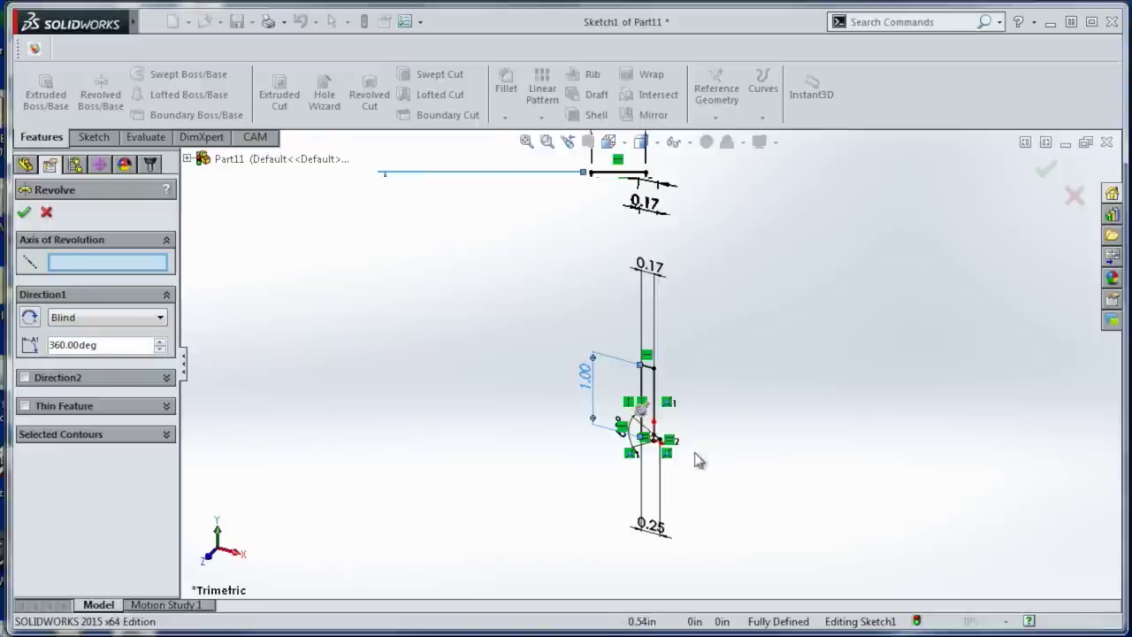
{"action": "scroll", "coordinate": [631, 385], "scroll_direction": "down", "scroll_amount": 5}
{"action": "left_click", "coordinate": [622, 380]}
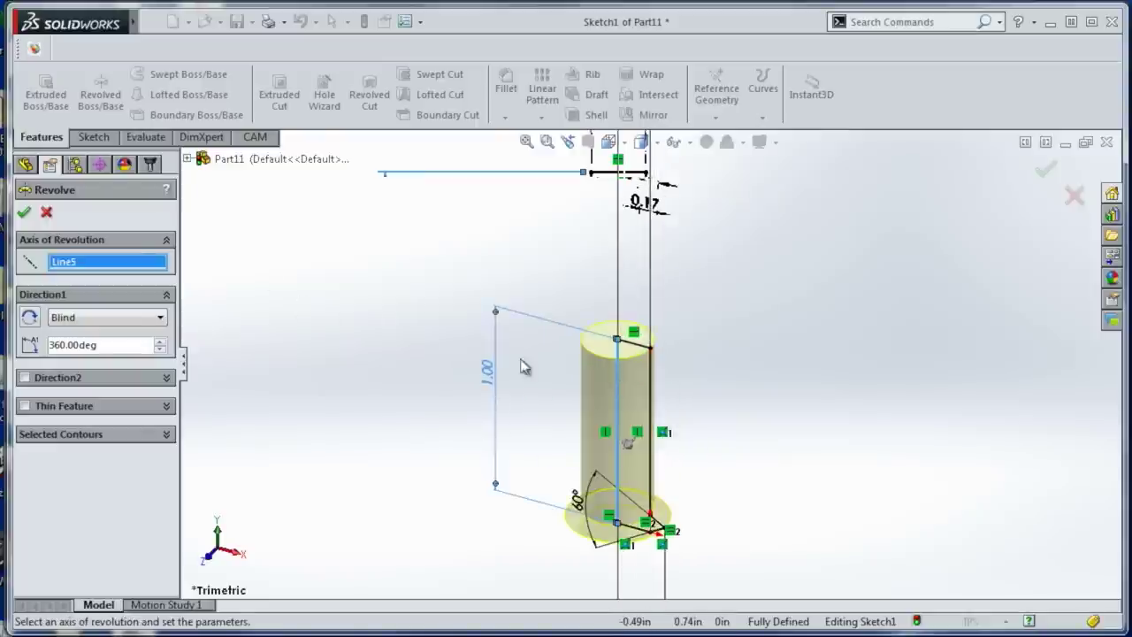
{"action": "left_click", "coordinate": [22, 213]}
{"action": "middle_click_drag", "start_coordinate": [523, 472], "coordinate": [566, 375]}
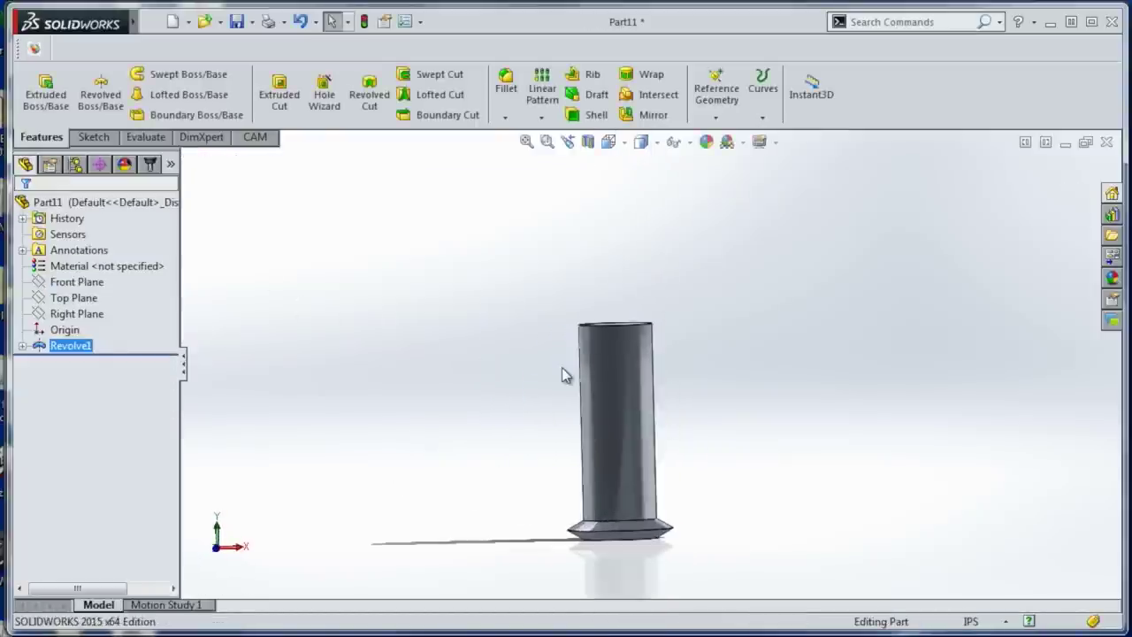
{"action": "key", "text": "ctrl+s"}
Save the tool part as ThreadMill.SLDPRT and begin a new document.
{"action": "type", "text": "ThreadMill"}
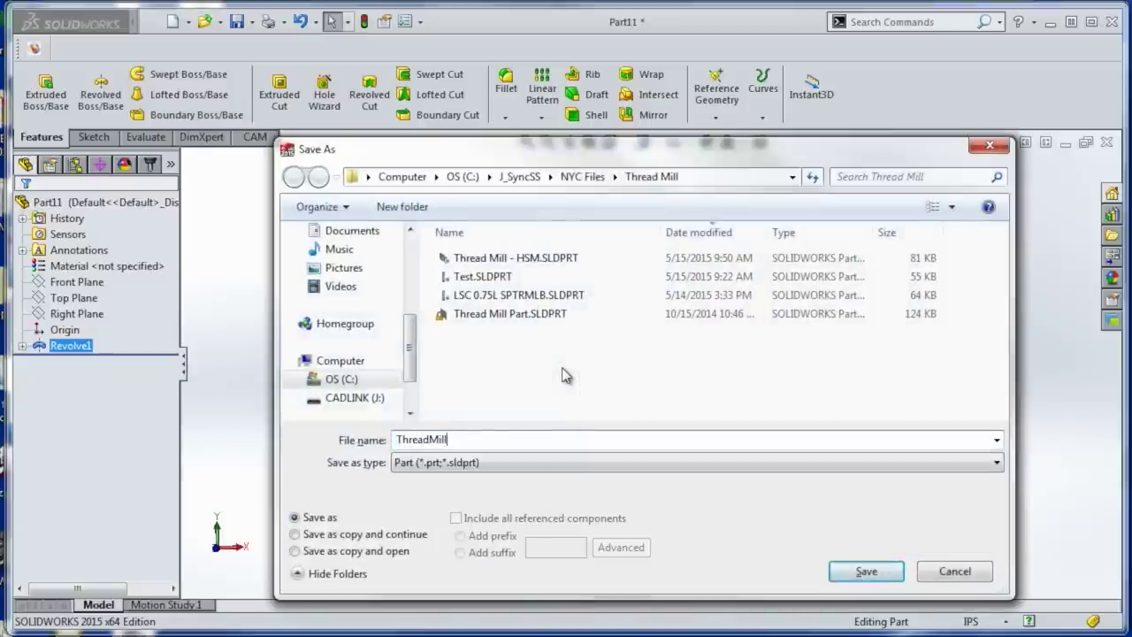
{"action": "key", "text": "Return"}
{"action": "left_click", "coordinate": [562, 368]}
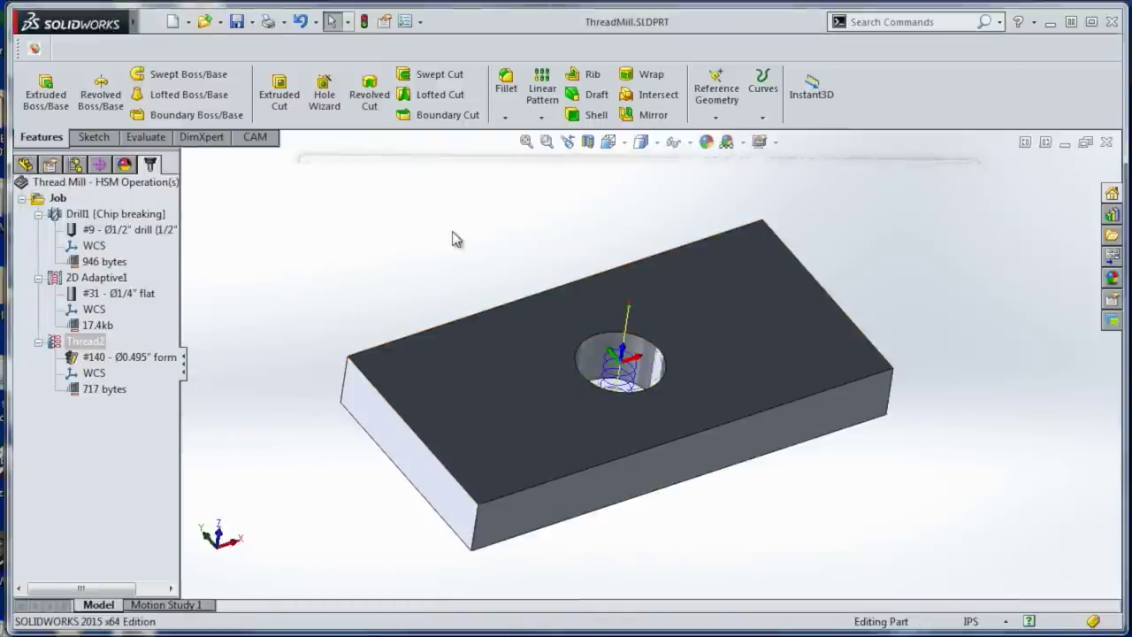
{"action": "key", "text": "ctrl+n"}
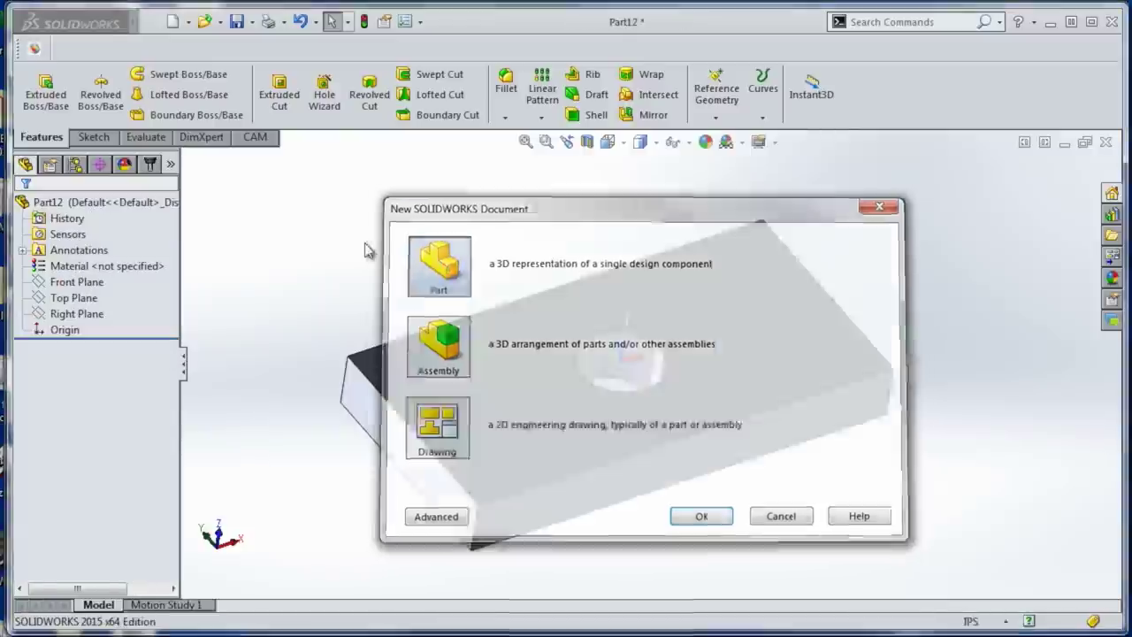
Sketch a corner rectangle on the Front Plane starting at the origin.
{"action": "left_click", "coordinate": [99, 139]}
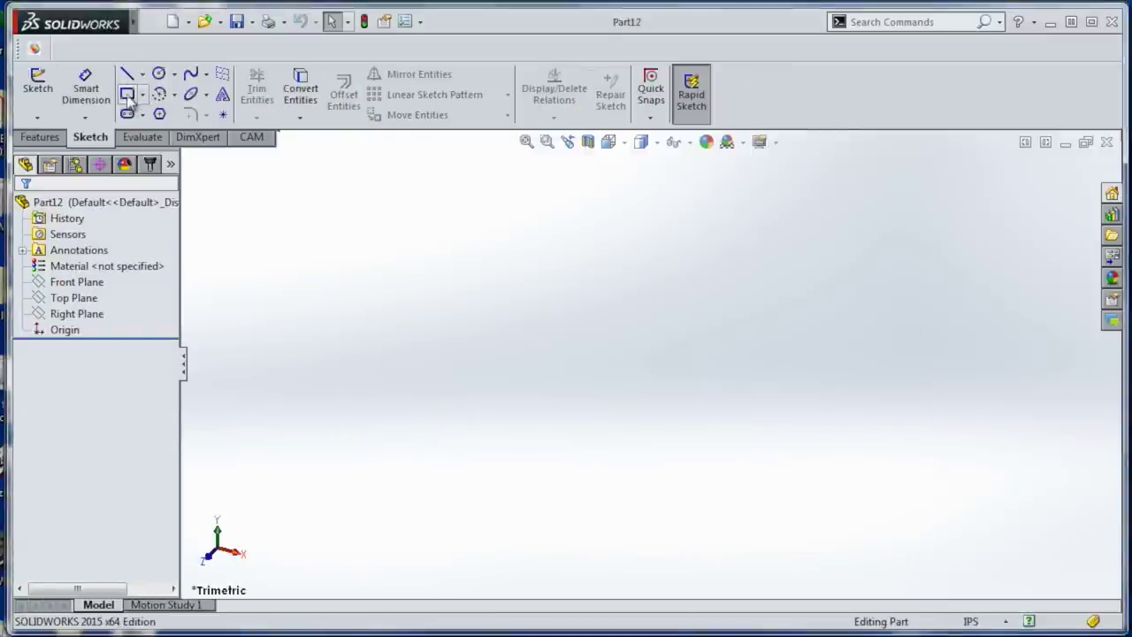
{"action": "left_click", "coordinate": [127, 95]}
{"action": "left_click", "coordinate": [647, 266]}
{"action": "left_click", "coordinate": [605, 246]}
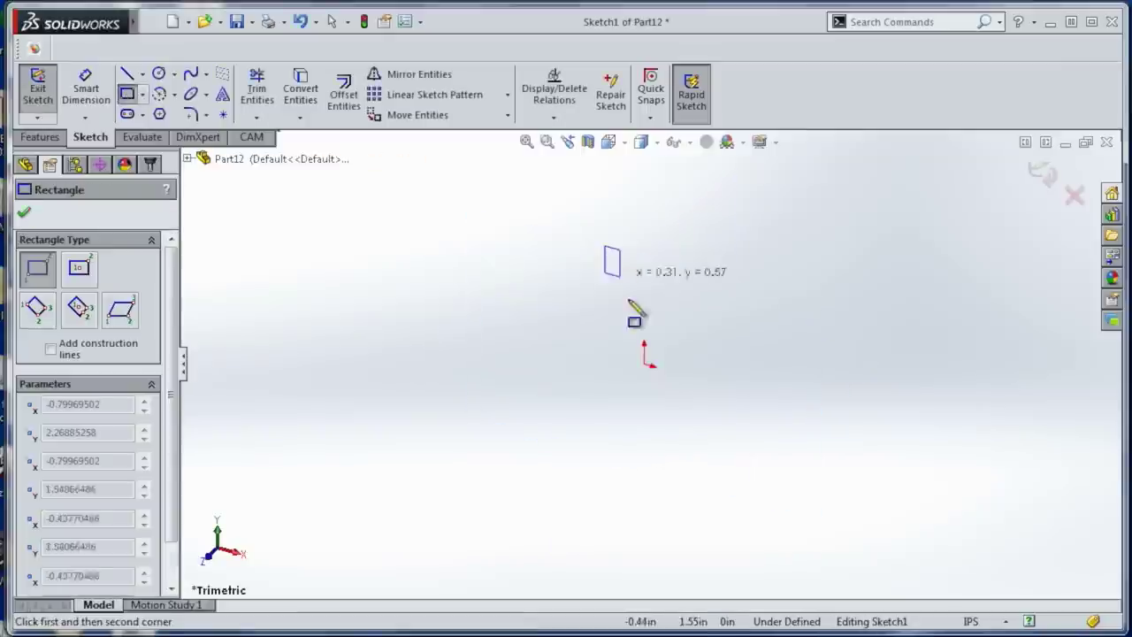
{"action": "key", "text": "Escape"}
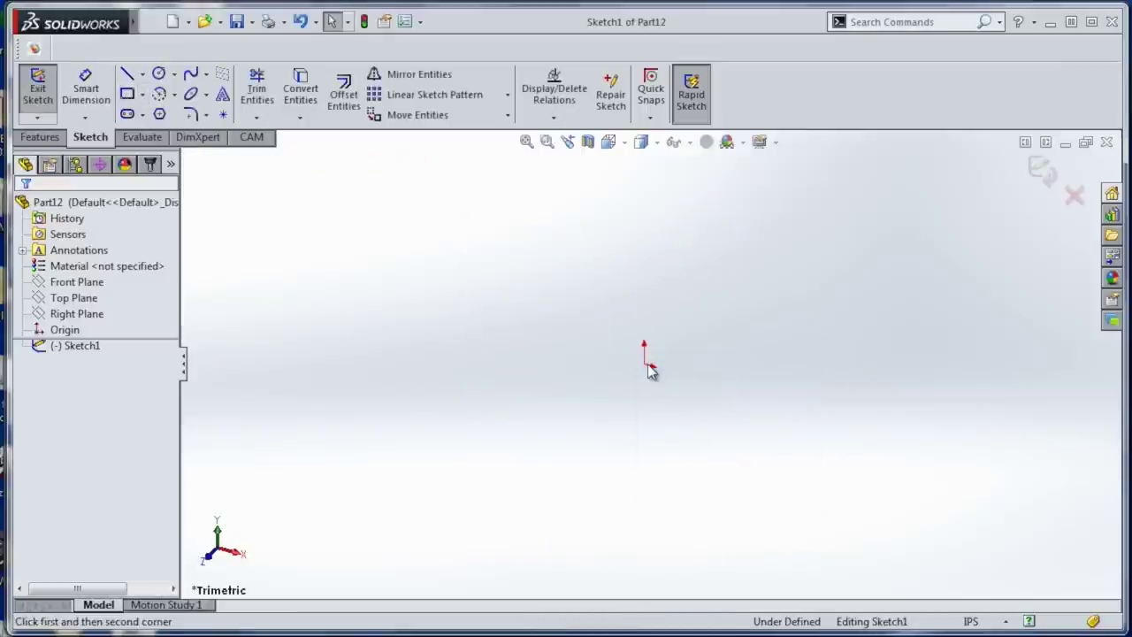
{"action": "key", "text": "s"}
{"action": "left_click", "coordinate": [662, 404]}
{"action": "left_click", "coordinate": [649, 363]}
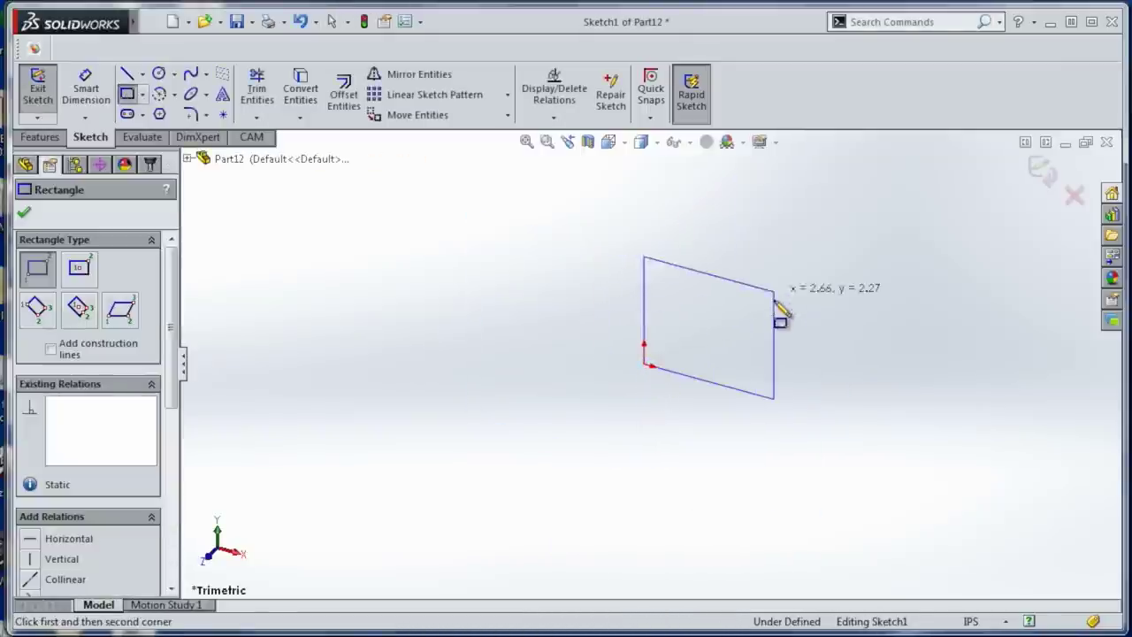
{"action": "left_click", "coordinate": [774, 291]}
Dimension the rectangle 3 in wide and 2 in tall.
{"action": "key", "text": "s"}
{"action": "left_click", "coordinate": [784, 350]}
{"action": "left_click", "coordinate": [721, 289]}
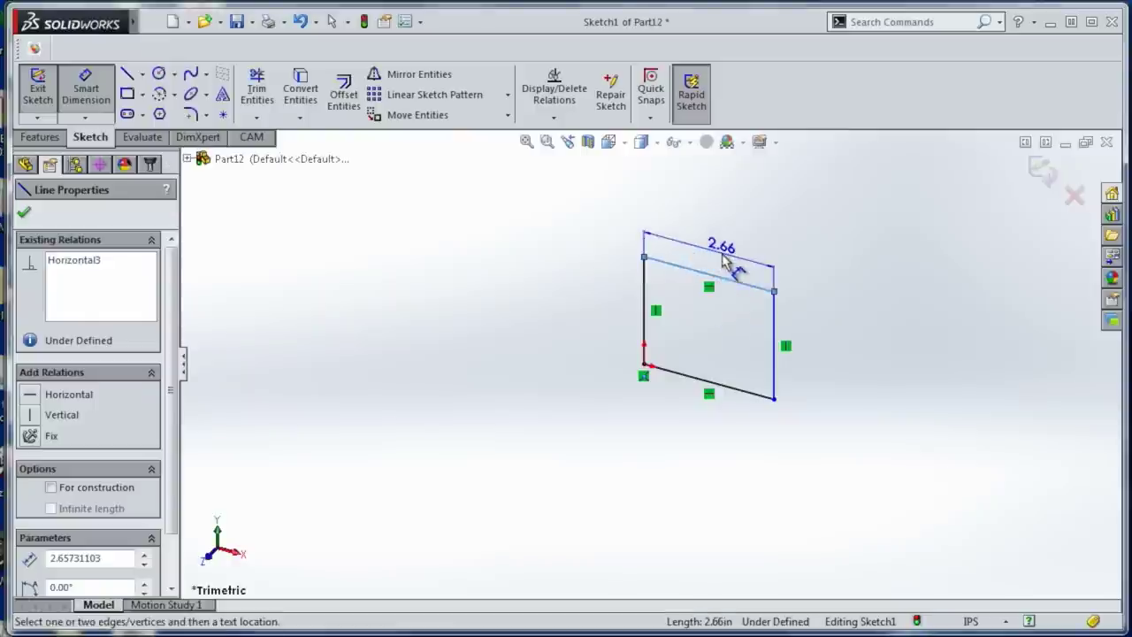
{"action": "left_click", "coordinate": [725, 257]}
{"action": "type", "text": "3.00in"}
{"action": "key", "text": "Return"}
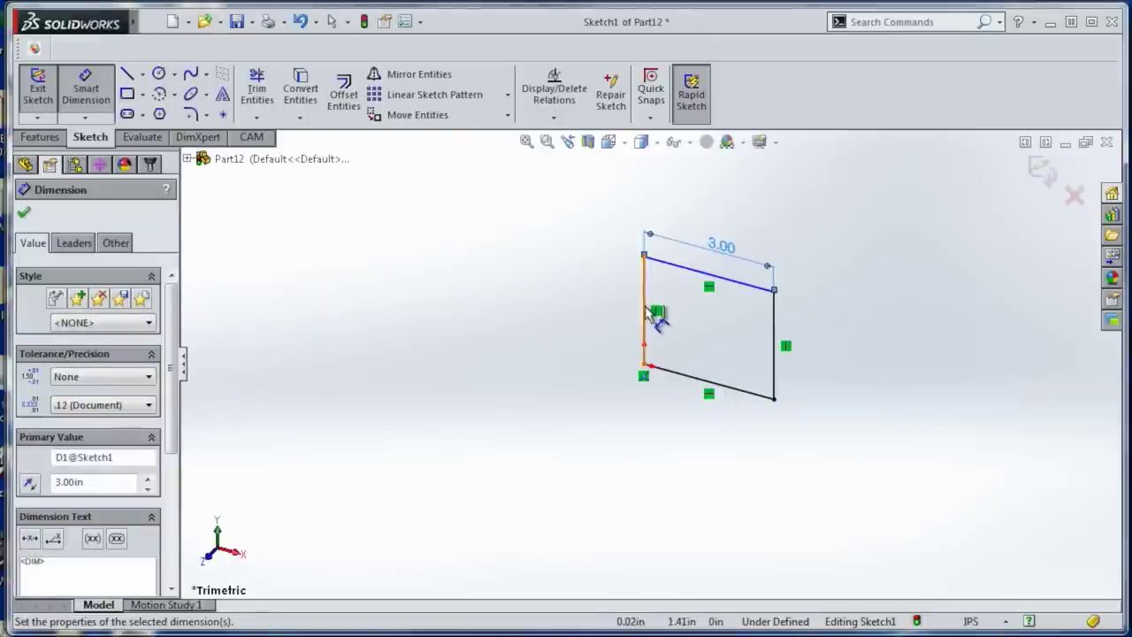
{"action": "left_click", "coordinate": [646, 316]}
{"action": "left_click", "coordinate": [621, 310]}
{"action": "type", "text": "2"}
{"action": "key", "text": "Return"}
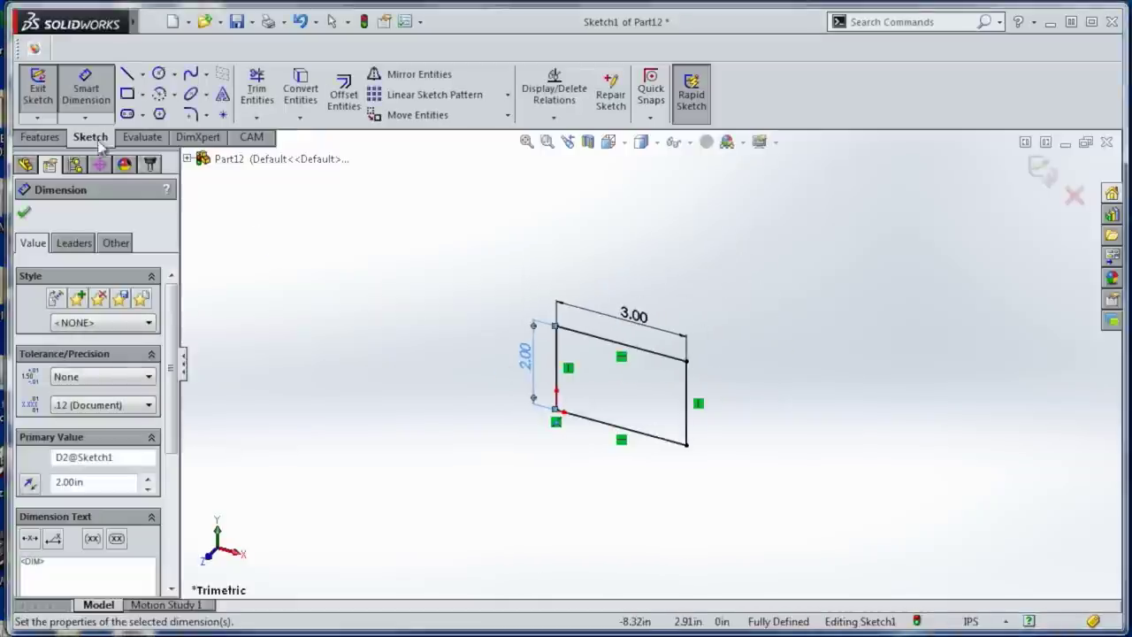
Extrude the rectangle 0.5 in in the reversed direction into a solid block.
{"action": "left_click", "coordinate": [40, 137]}
{"action": "left_click", "coordinate": [44, 92]}
{"action": "type", "text": "0.50in"}
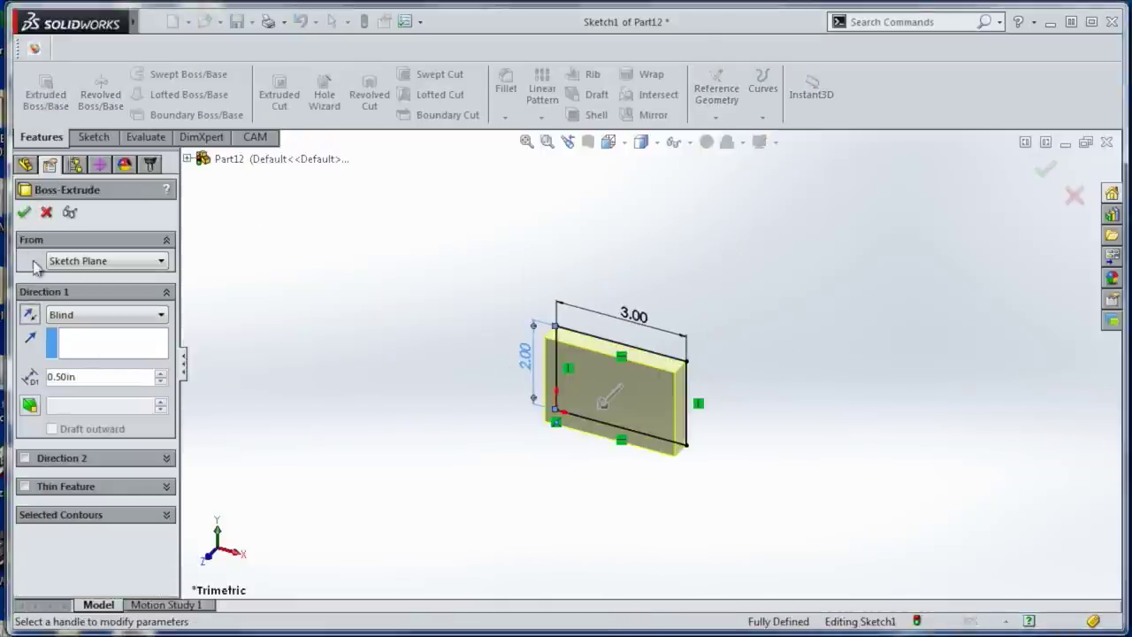
{"action": "left_click", "coordinate": [29, 314]}
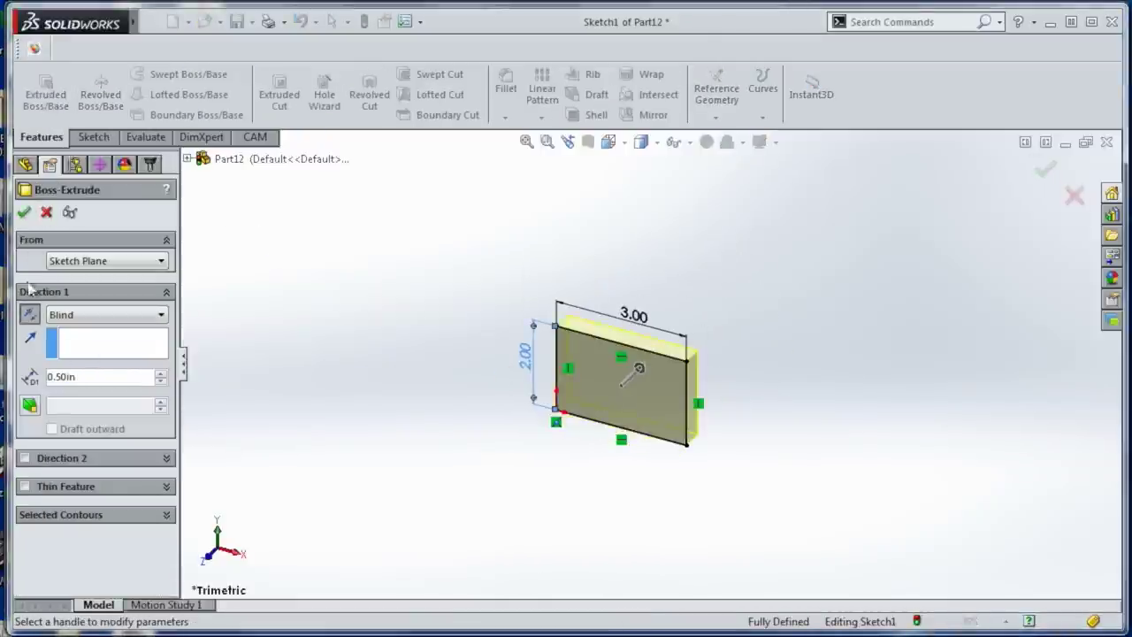
{"action": "left_click", "coordinate": [25, 217]}
{"action": "mouse_move", "coordinate": [422, 392]}
{"action": "middle_mouse_down"}
{"action": "mouse_move", "coordinate": [519, 278]}
{"action": "mouse_move", "coordinate": [471, 300]}
{"action": "mouse_move", "coordinate": [475, 266]}
{"action": "middle_mouse_up"}
Draw a circle on the block's top face and give it a 0.75 in diameter.
{"action": "left_click", "coordinate": [94, 137]}
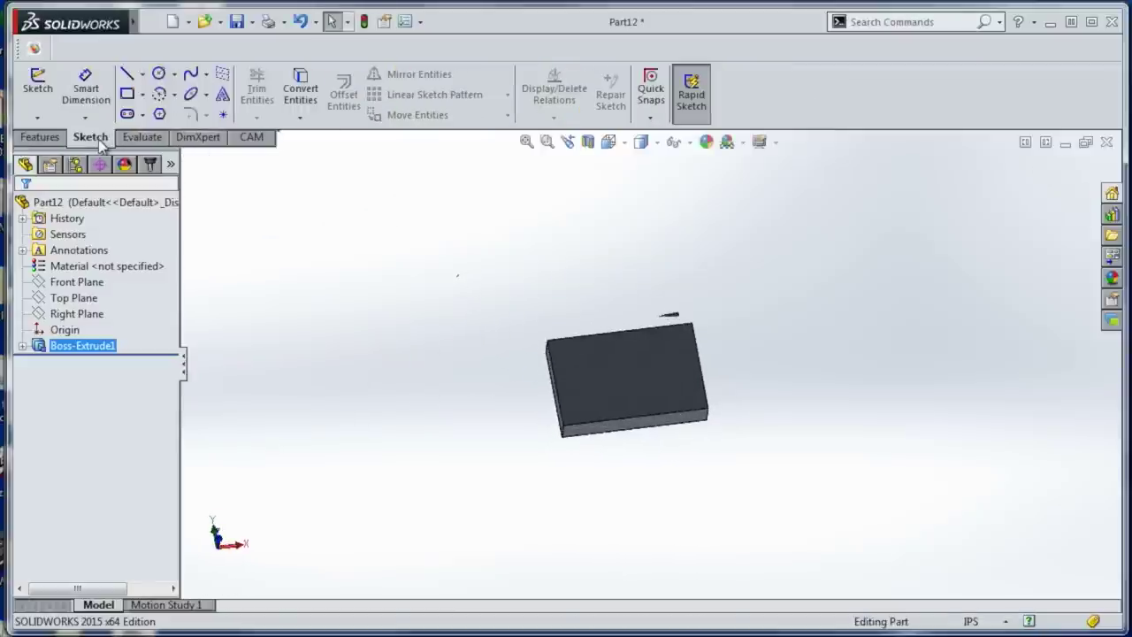
{"action": "left_click", "coordinate": [160, 74]}
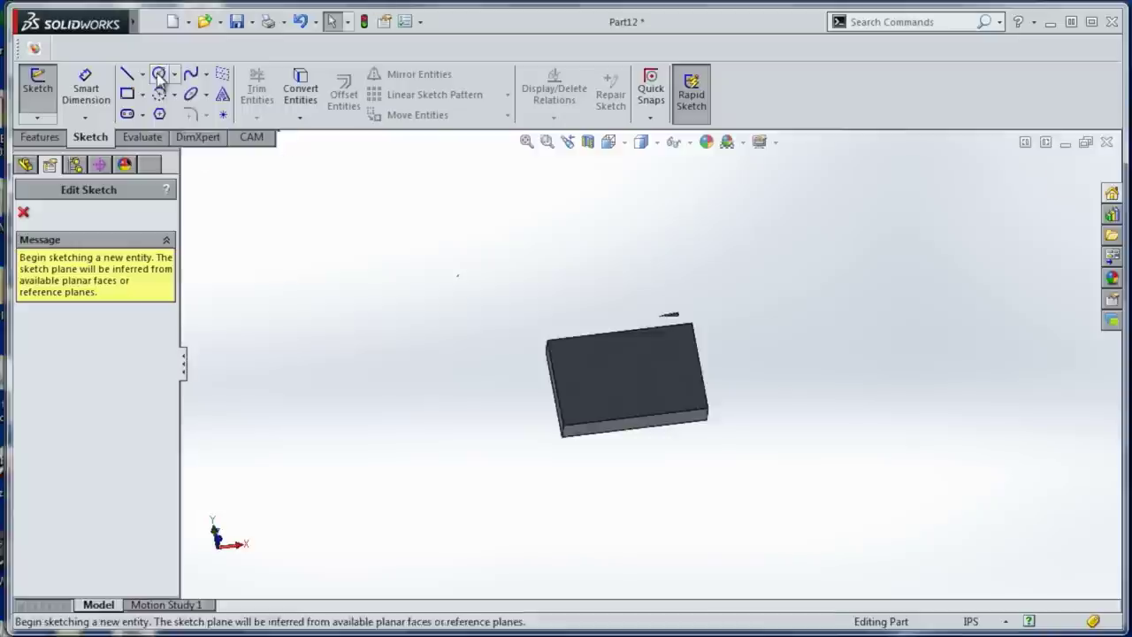
{"action": "left_click", "coordinate": [617, 365]}
{"action": "left_click", "coordinate": [637, 384]}
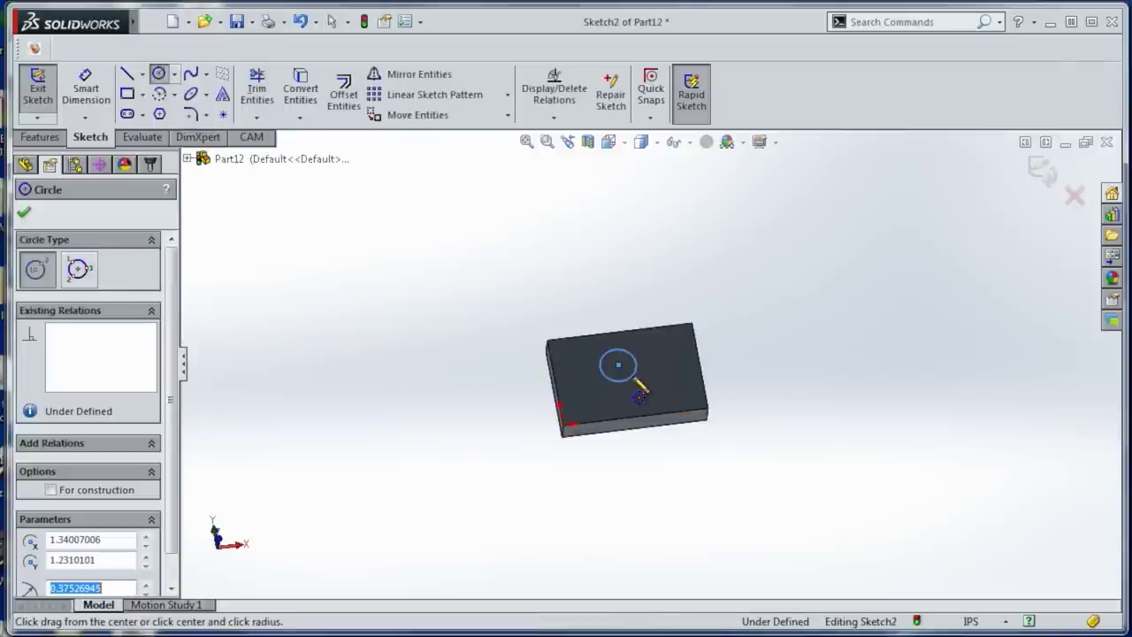
{"action": "key", "text": "s"}
{"action": "left_click", "coordinate": [650, 380]}
{"action": "left_click", "coordinate": [666, 375]}
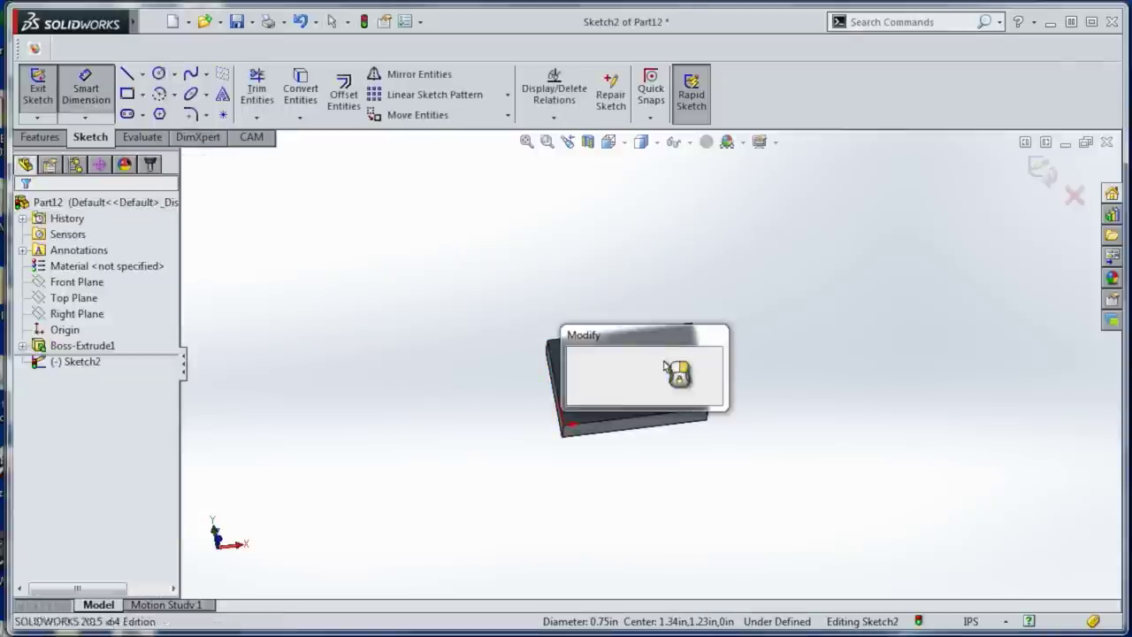
{"action": "type", "text": ".75"}
{"action": "key", "text": "Return"}
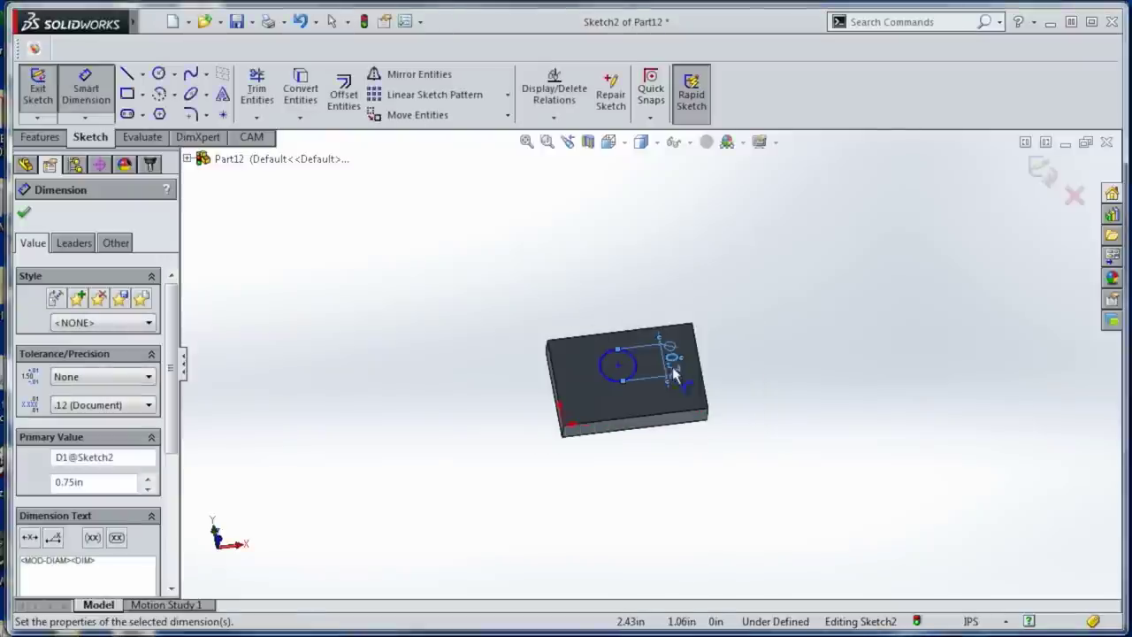
{"action": "scroll", "coordinate": [671, 371], "scroll_direction": "down", "scroll_amount": 3}
{"action": "scroll", "coordinate": [670, 375], "scroll_direction": "down", "scroll_amount": 2}
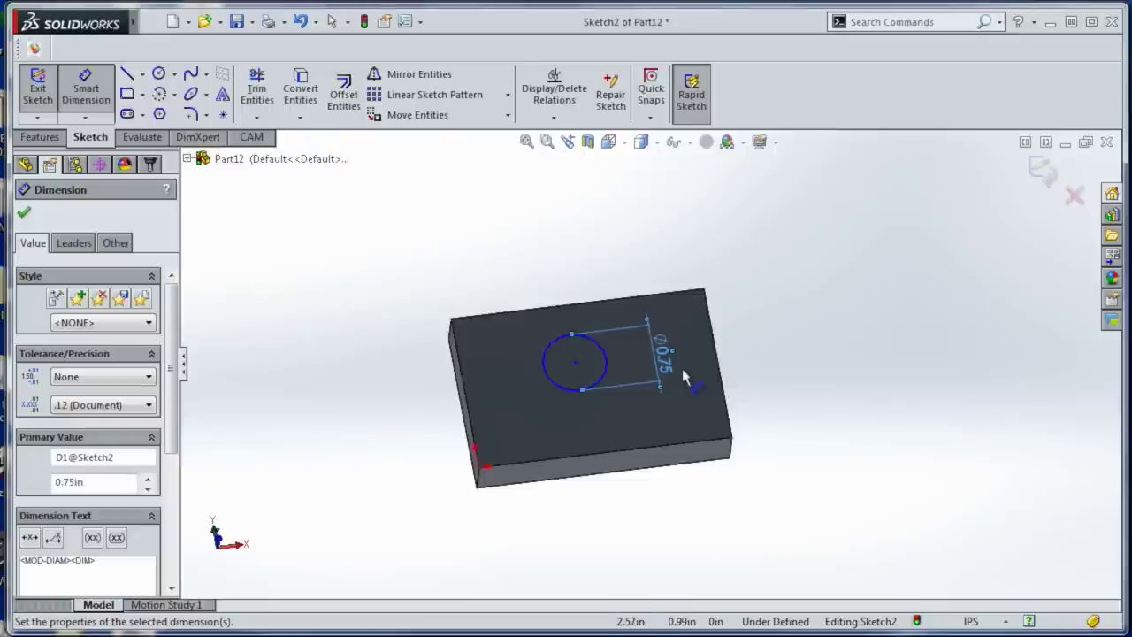
Dimension the circle centre 1.5 in from the left edge and place its top-edge distance.
{"action": "middle_click_drag", "start_coordinate": [622, 348], "coordinate": [607, 386]}
{"action": "key", "text": "s"}
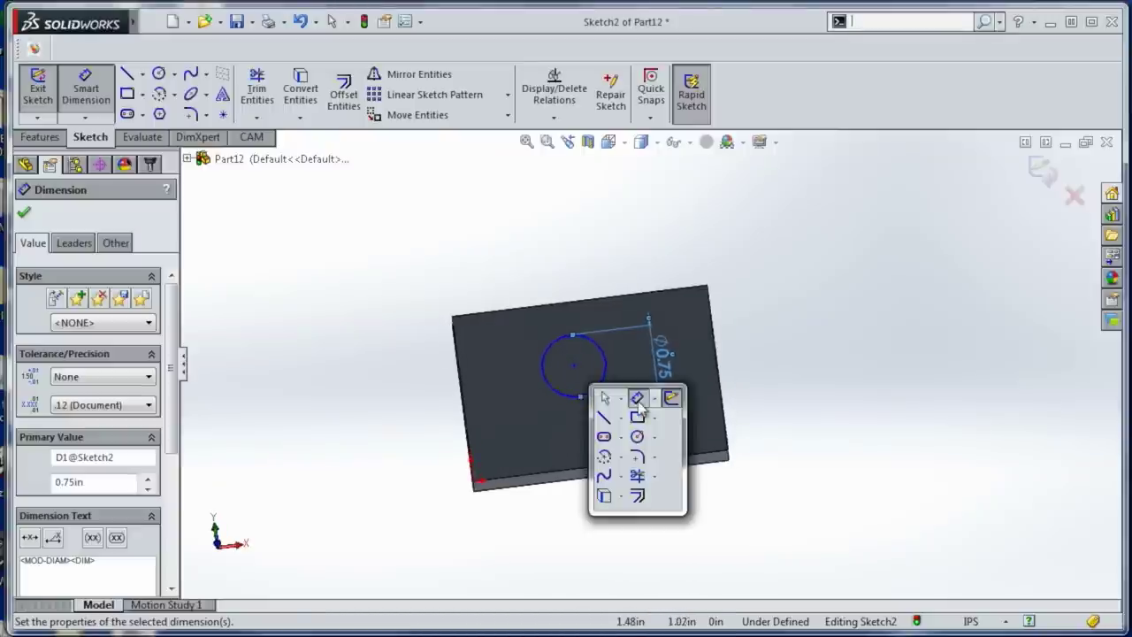
{"action": "key", "text": "Escape"}
{"action": "key", "text": "Escape"}
{"action": "left_click", "coordinate": [470, 404]}
{"action": "left_click", "coordinate": [574, 365]}
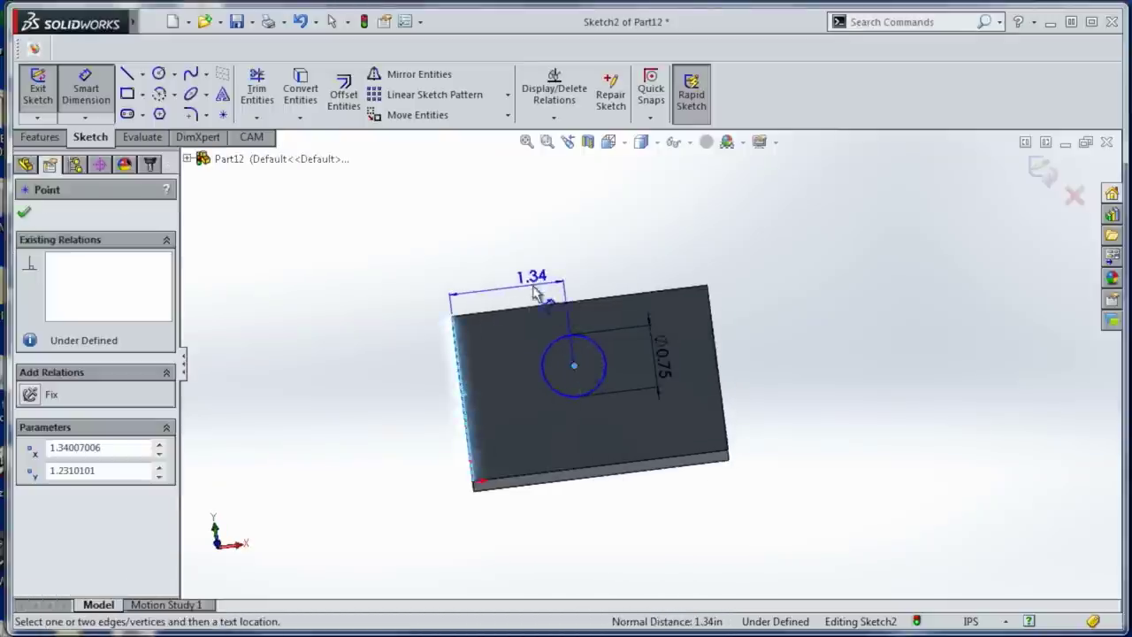
{"action": "left_click", "coordinate": [535, 285]}
{"action": "type", "text": "1.5"}
{"action": "key", "text": "Return"}
{"action": "left_click", "coordinate": [534, 306]}
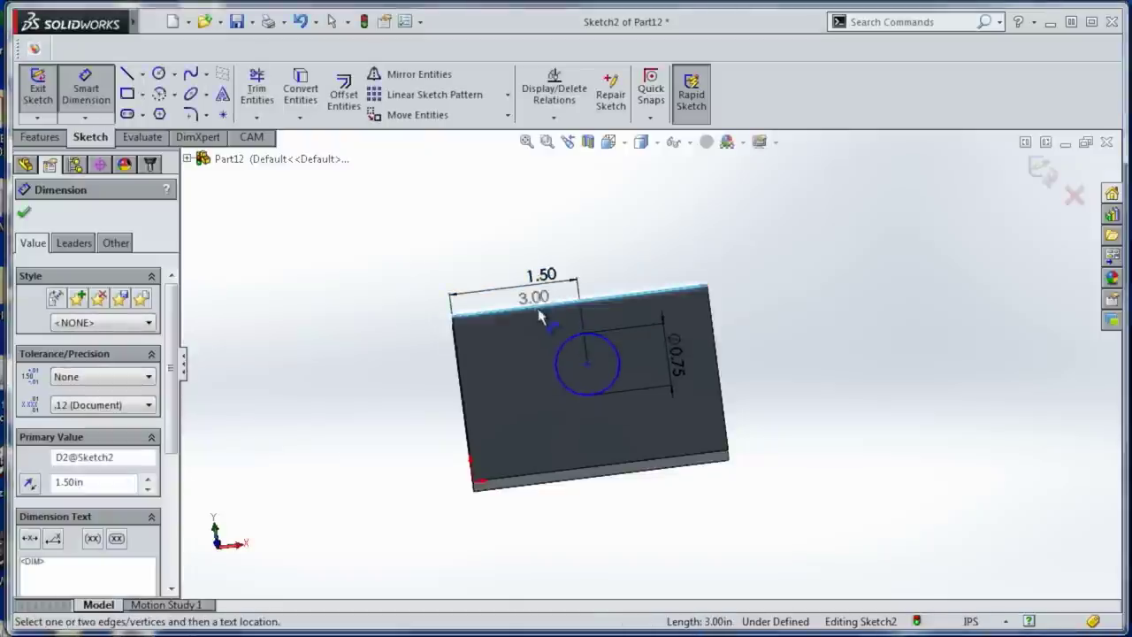
{"action": "left_click", "coordinate": [589, 366]}
{"action": "left_click", "coordinate": [400, 341]}
Set the circle 1 in from the top edge, then extrude-cut it as the Ø0.75 in hole.
{"action": "type", "text": "1"}
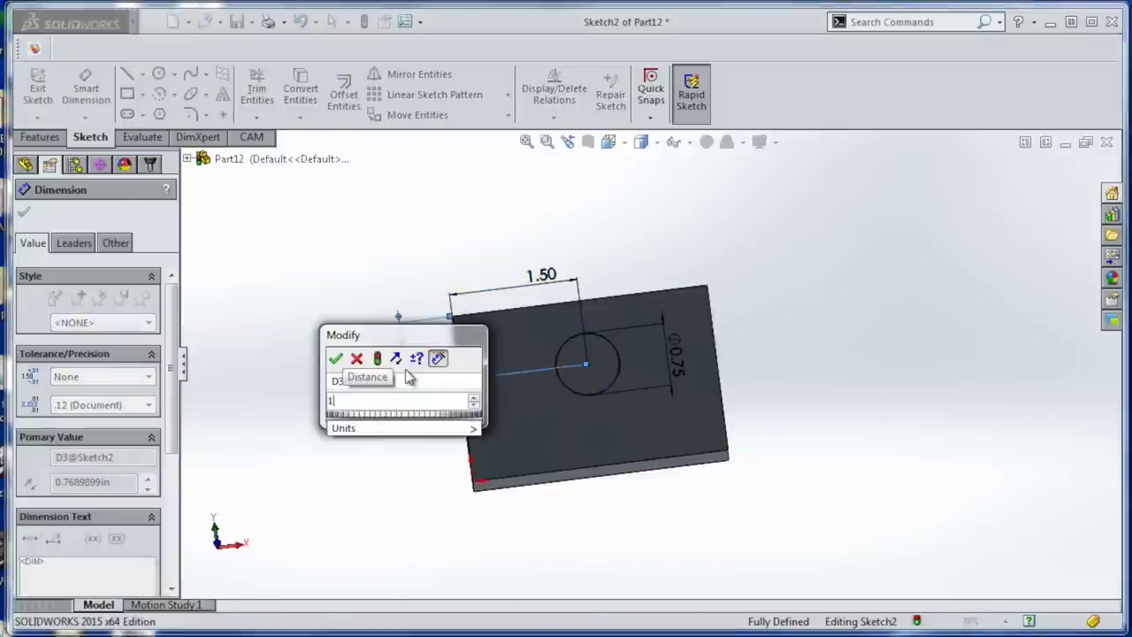
{"action": "key", "text": "Return"}
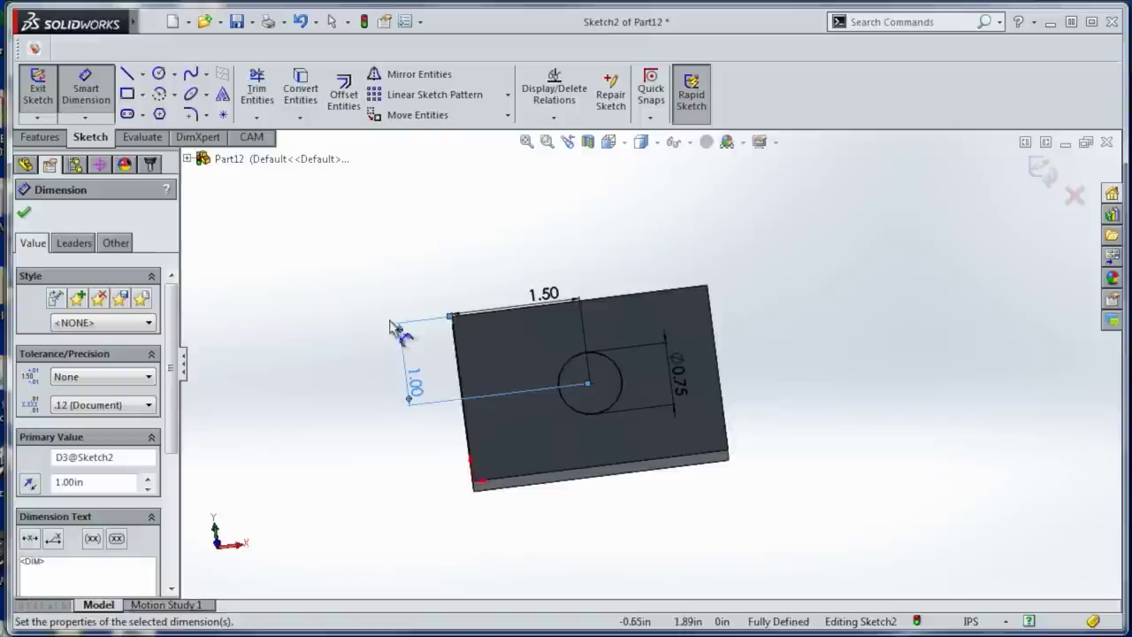
{"action": "left_click", "coordinate": [41, 138]}
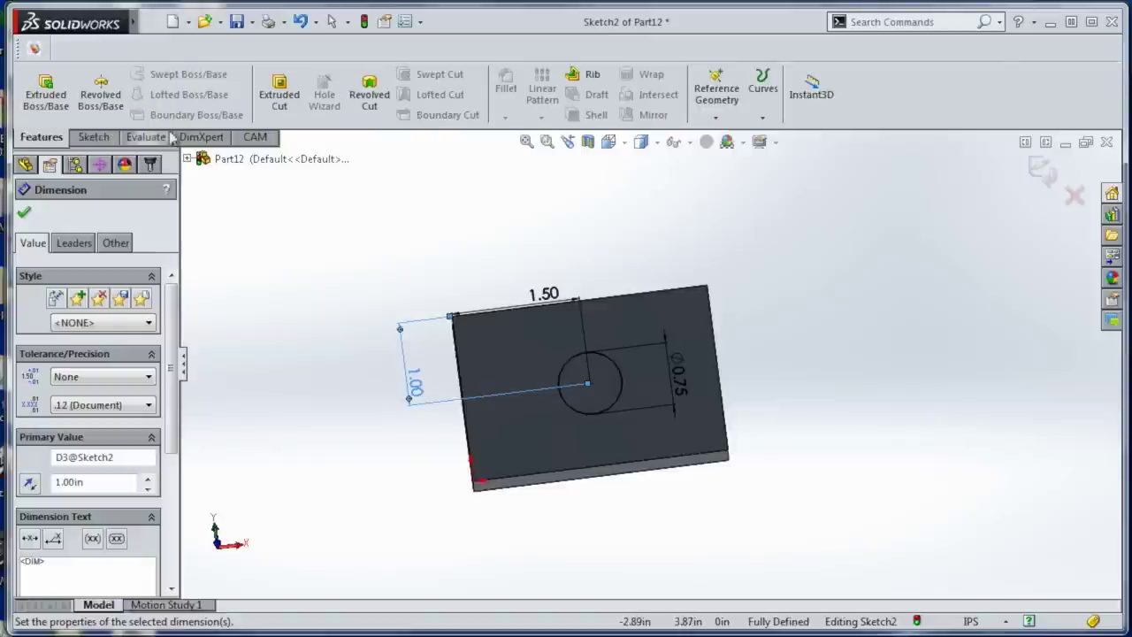
{"action": "left_click", "coordinate": [279, 94]}
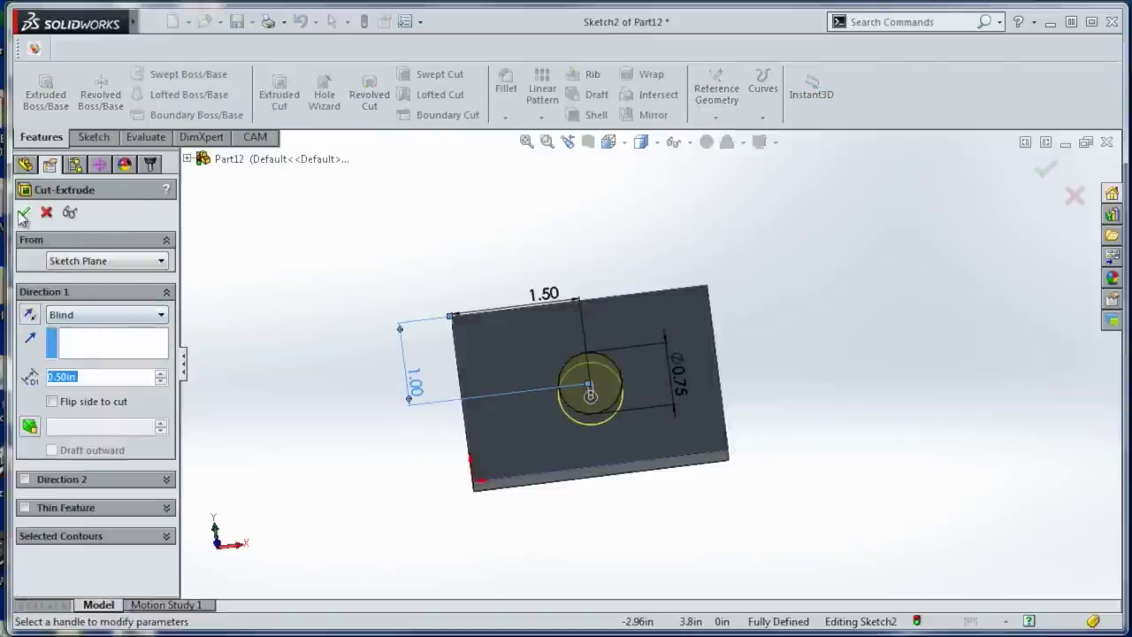
{"action": "left_click", "coordinate": [23, 215]}
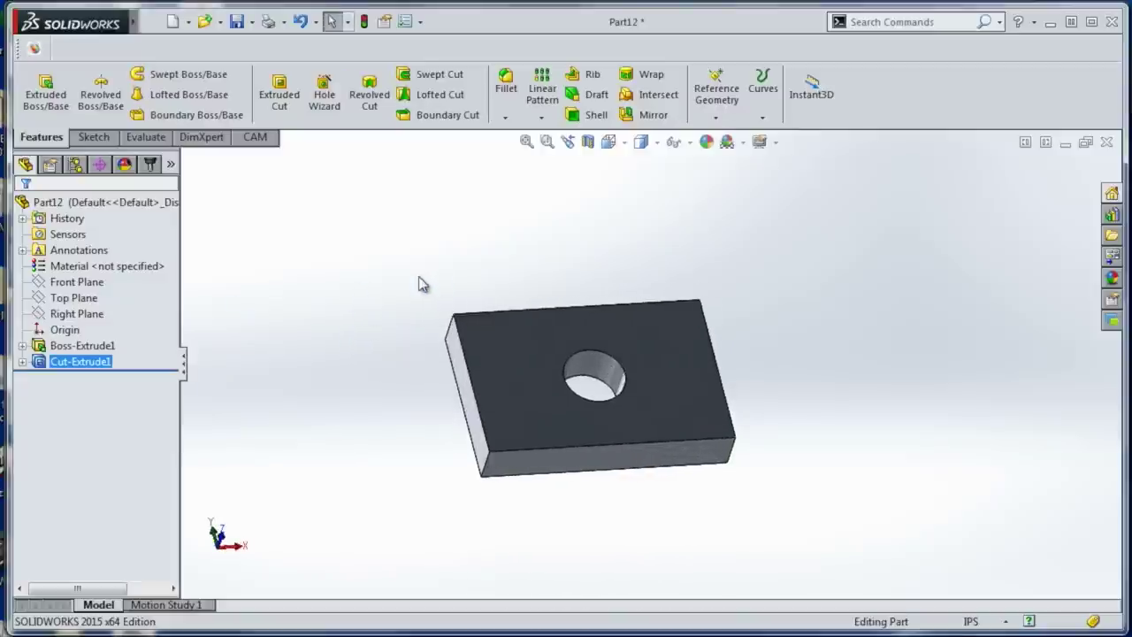
{"action": "left_click", "coordinate": [255, 138]}
{"action": "left_click", "coordinate": [294, 212]}
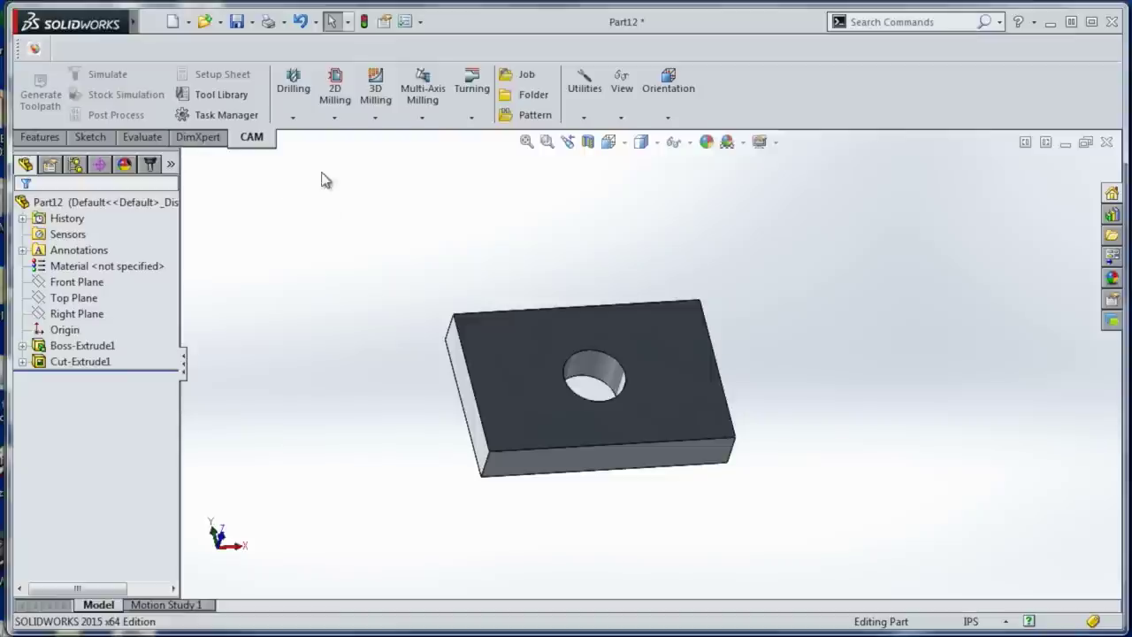
Create a Drill1 operation using the 1/2-in twist drill from JWS_JSync ALU, targeting the 0.75-in hole face.
{"action": "left_click", "coordinate": [293, 117]}
{"action": "left_click", "coordinate": [327, 151]}
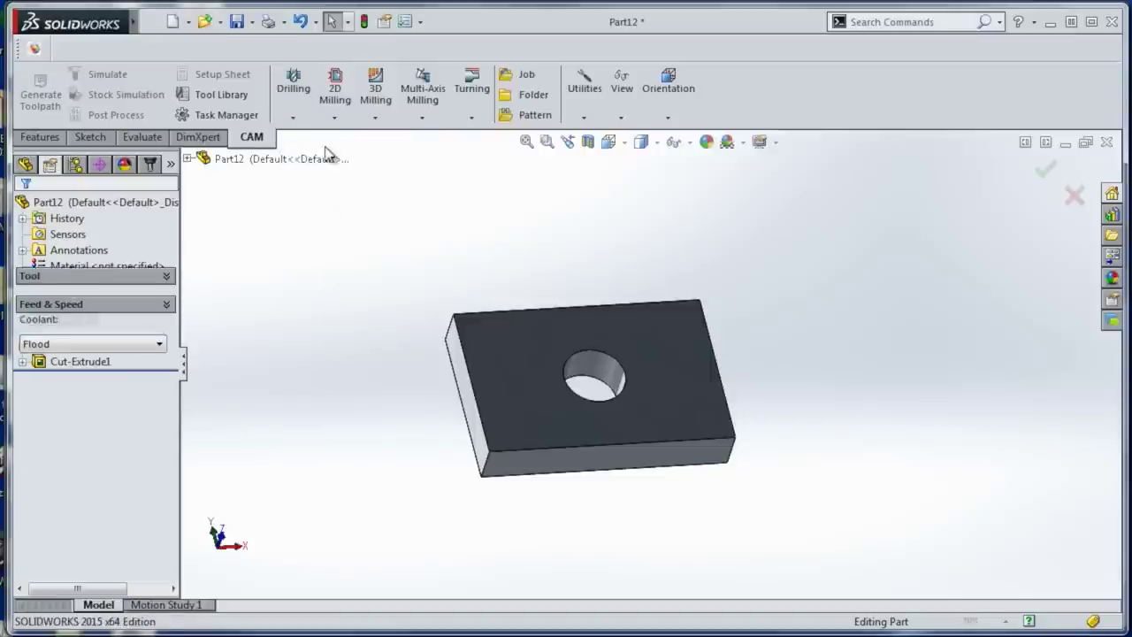
{"action": "left_click", "coordinate": [97, 298]}
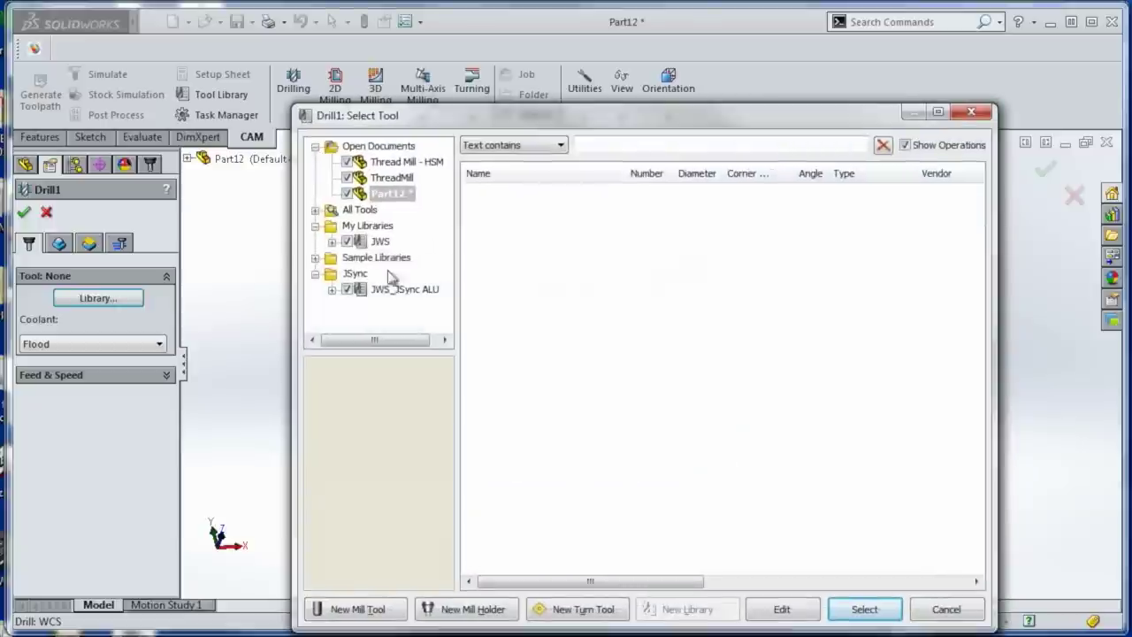
{"action": "left_click", "coordinate": [407, 290]}
{"action": "left_click", "coordinate": [513, 241]}
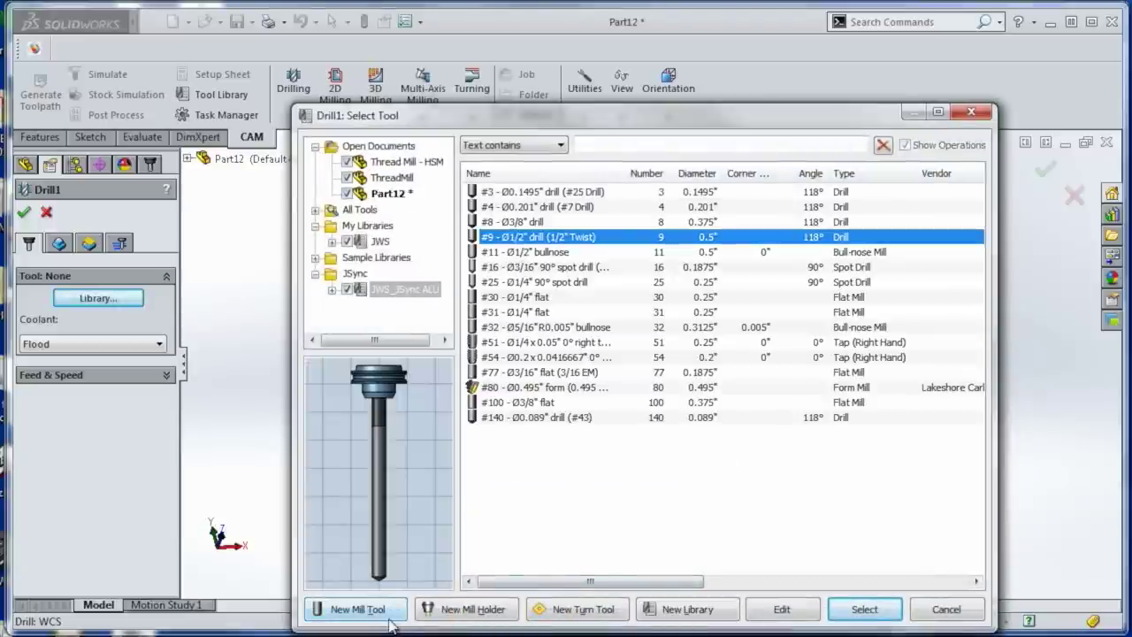
{"action": "left_click", "coordinate": [833, 619]}
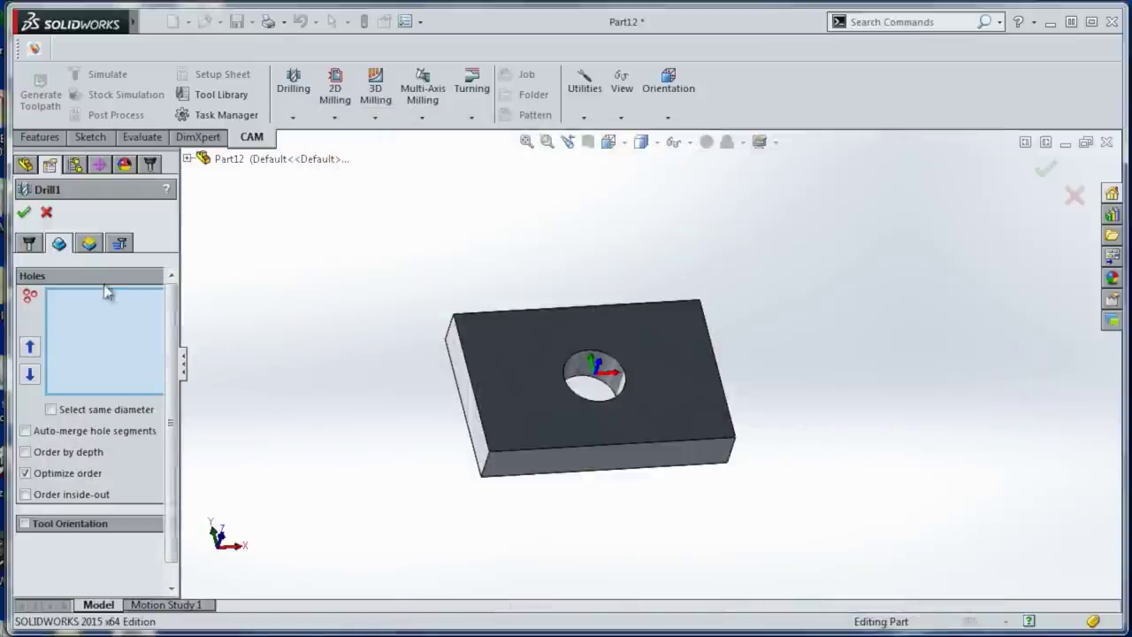
{"action": "left_click", "coordinate": [583, 372]}
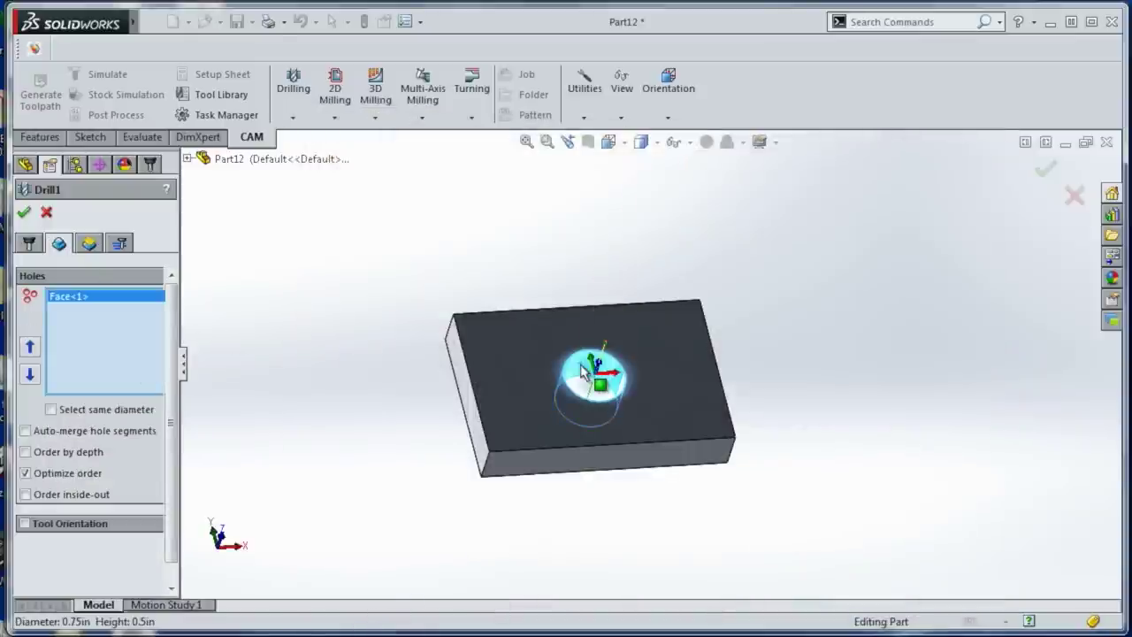
{"action": "left_click", "coordinate": [89, 244]}
Make the drill tip go through the bottom with a 0.1 in break-through depth.
{"action": "scroll", "coordinate": [177, 327], "scroll_direction": "down", "scroll_amount": 1}
{"action": "scroll", "coordinate": [177, 327], "scroll_direction": "down", "scroll_amount": 4}
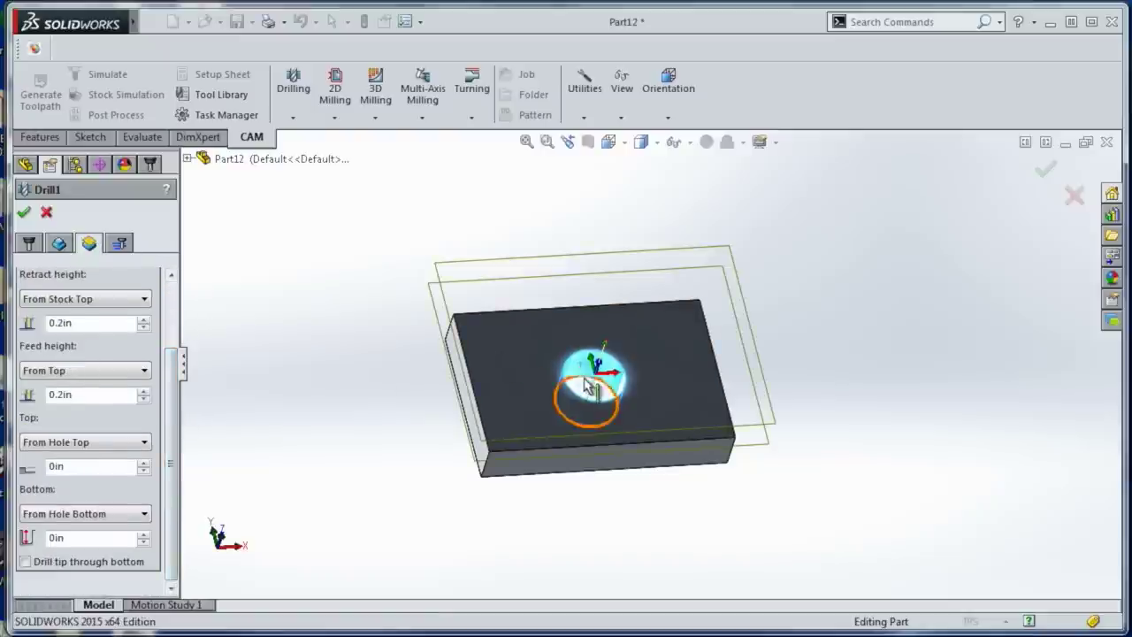
{"action": "scroll", "coordinate": [584, 371], "scroll_direction": "down", "scroll_amount": 2}
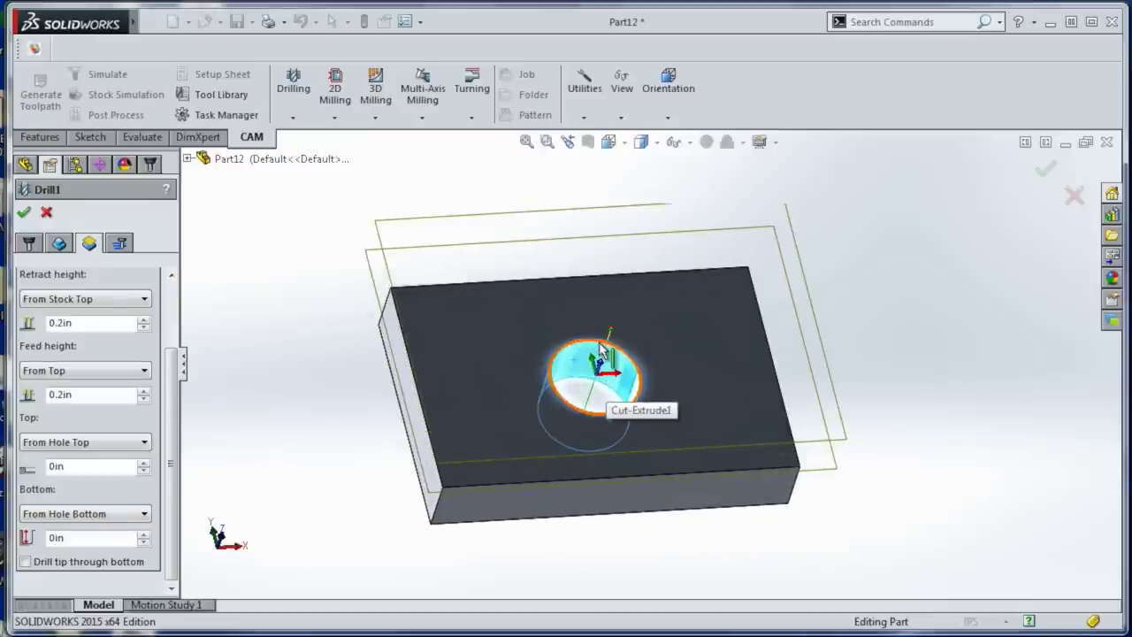
{"action": "left_click", "coordinate": [26, 562]}
{"action": "middle_click_drag", "start_coordinate": [249, 497], "coordinate": [270, 351]}
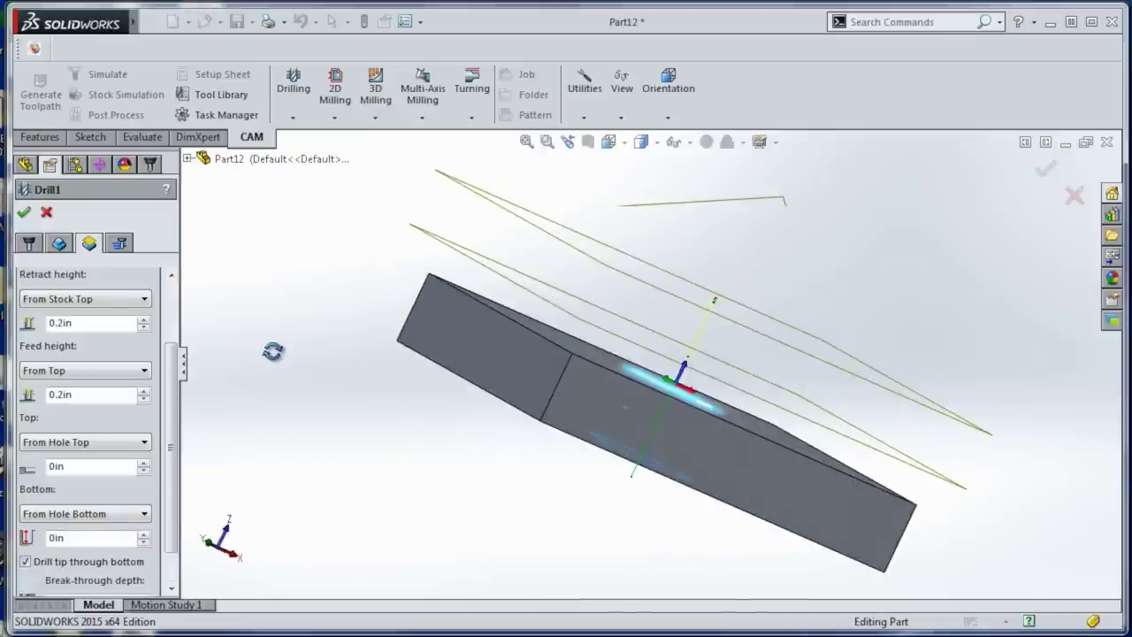
{"action": "scroll", "coordinate": [159, 551], "scroll_direction": "down", "scroll_amount": 2}
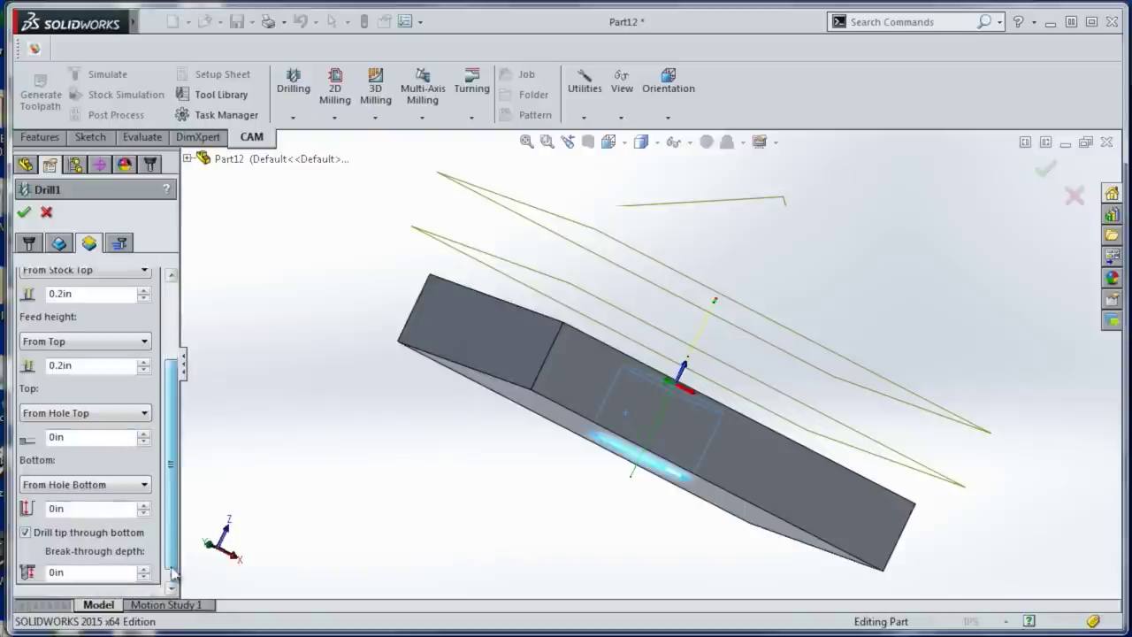
{"action": "left_click", "coordinate": [55, 559]}
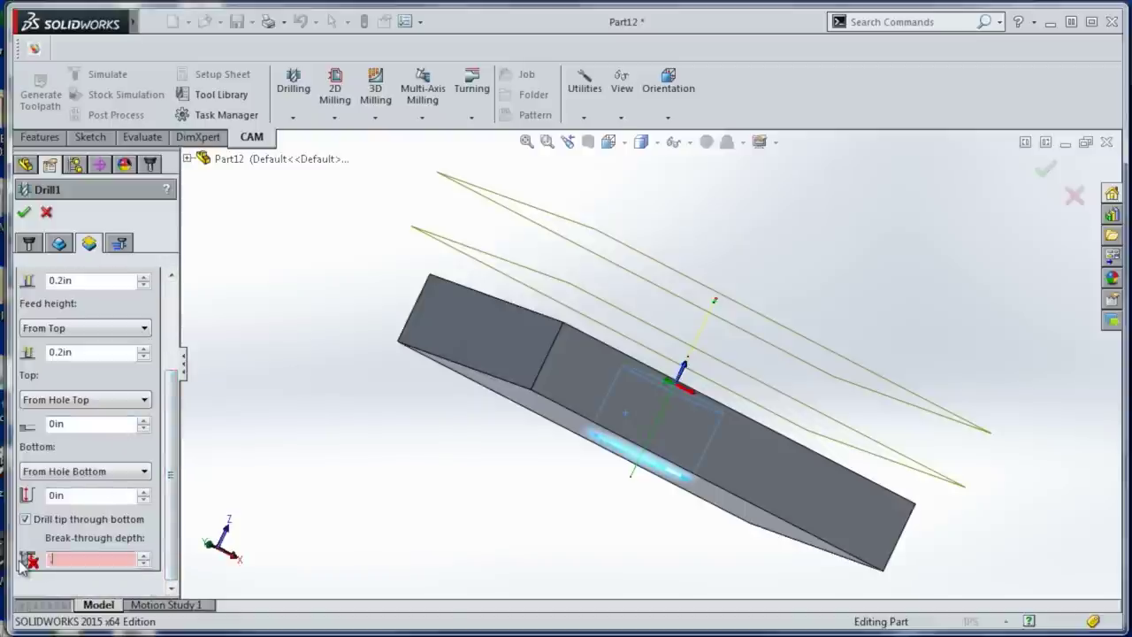
{"action": "type", "text": ".0"}
{"action": "scroll", "coordinate": [73, 530], "scroll_direction": "up", "scroll_amount": 6}
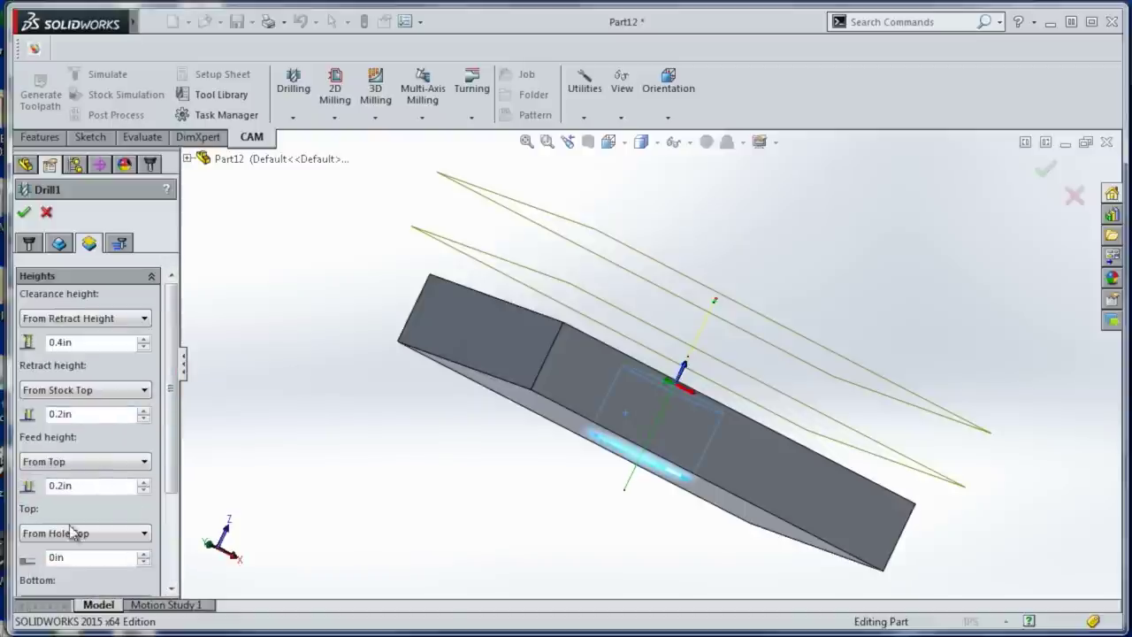
{"action": "left_click", "coordinate": [174, 536]}
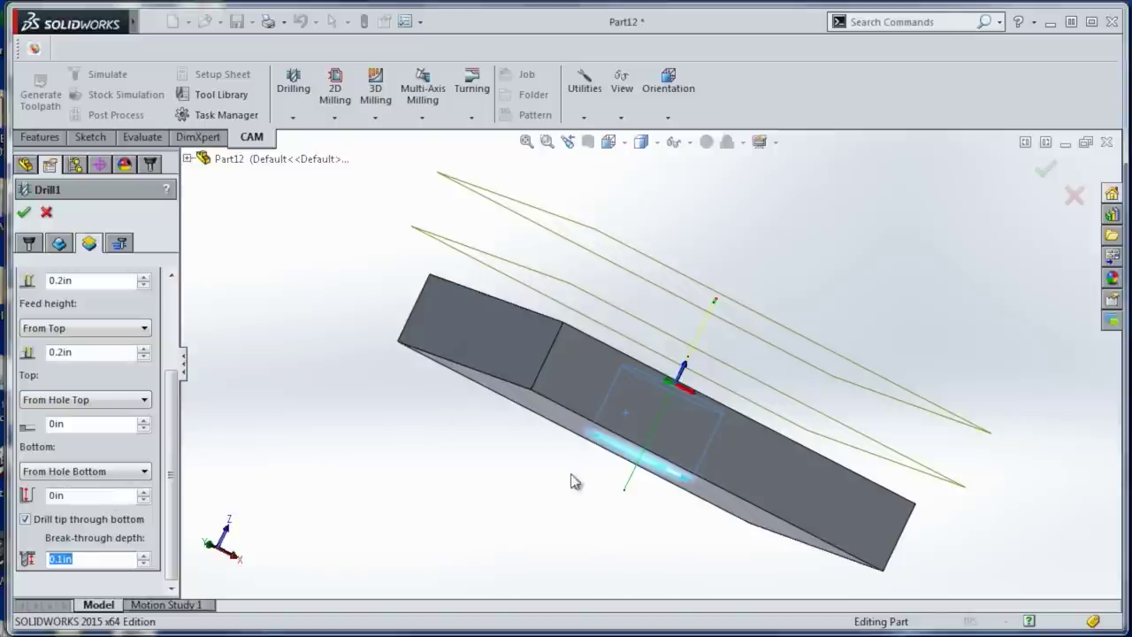
{"action": "middle_click_drag", "start_coordinate": [572, 481], "coordinate": [234, 297]}
Use a Chip breaking cycle with 0.08 in pecking depth and accept Drill1.
{"action": "left_click", "coordinate": [121, 244]}
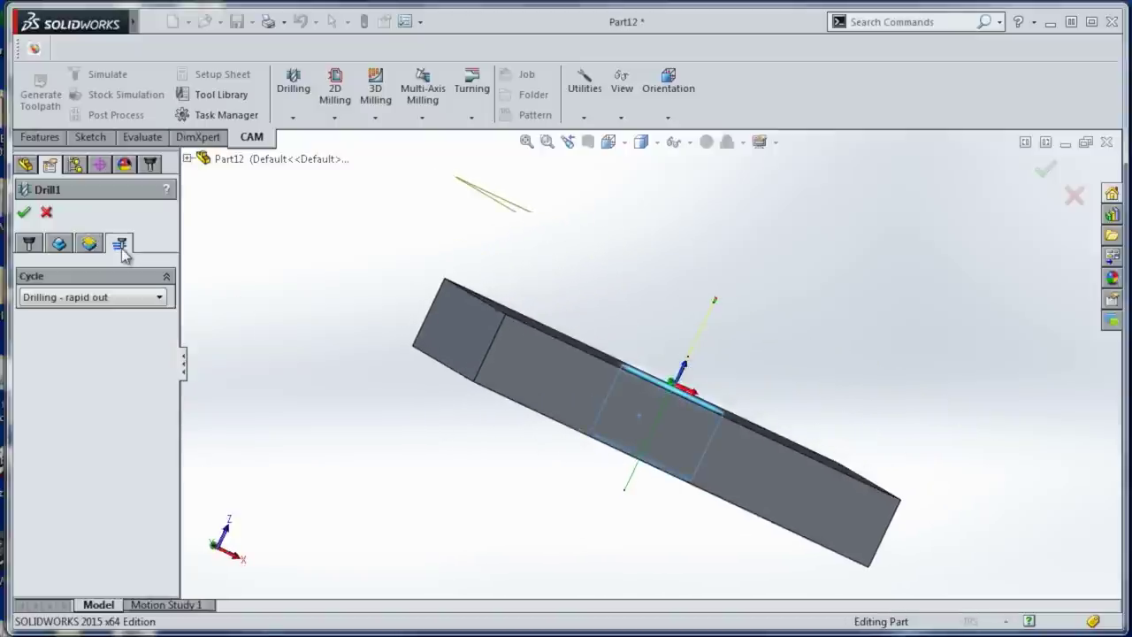
{"action": "left_click", "coordinate": [122, 296]}
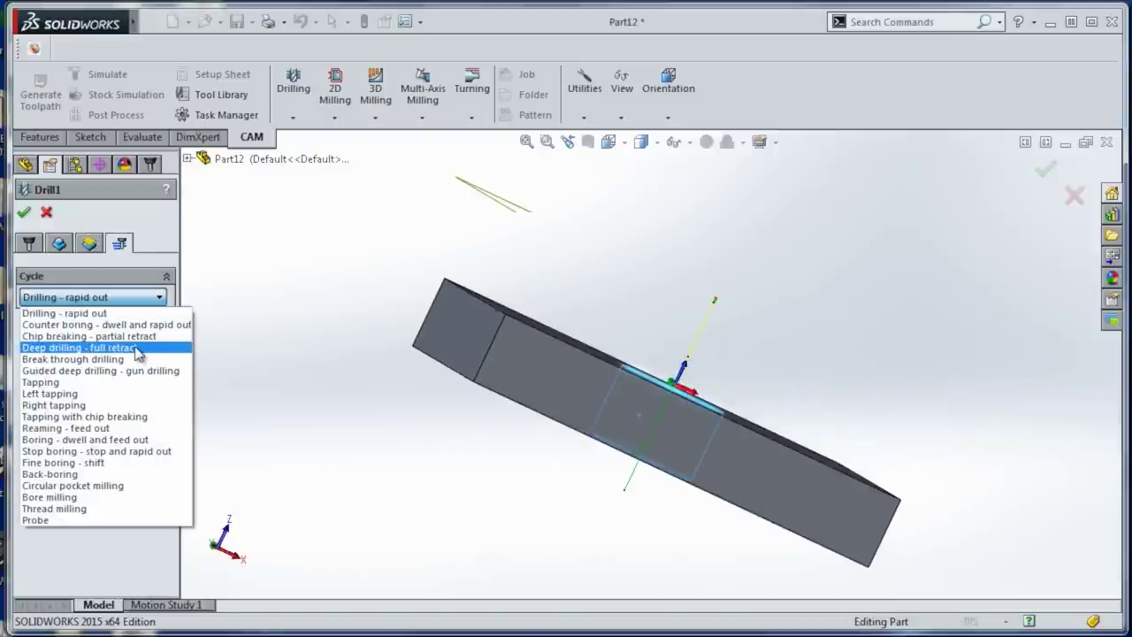
{"action": "left_click", "coordinate": [137, 351]}
{"action": "left_click", "coordinate": [107, 298]}
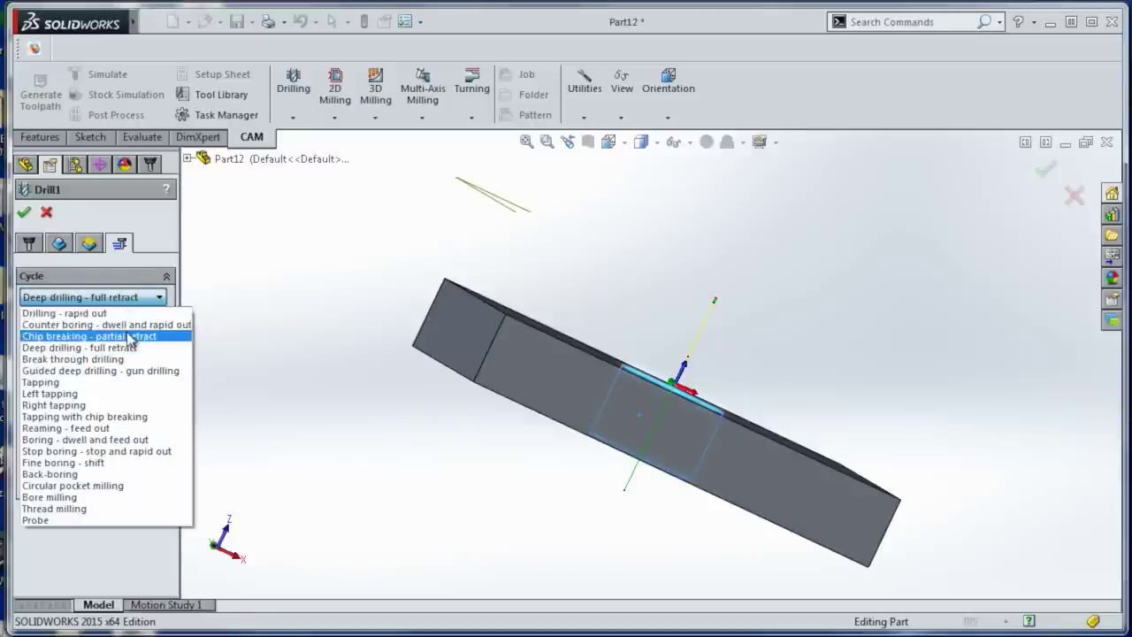
{"action": "left_click", "coordinate": [94, 337]}
{"action": "type", "text": ".08"}
{"action": "key", "text": "Tab"}
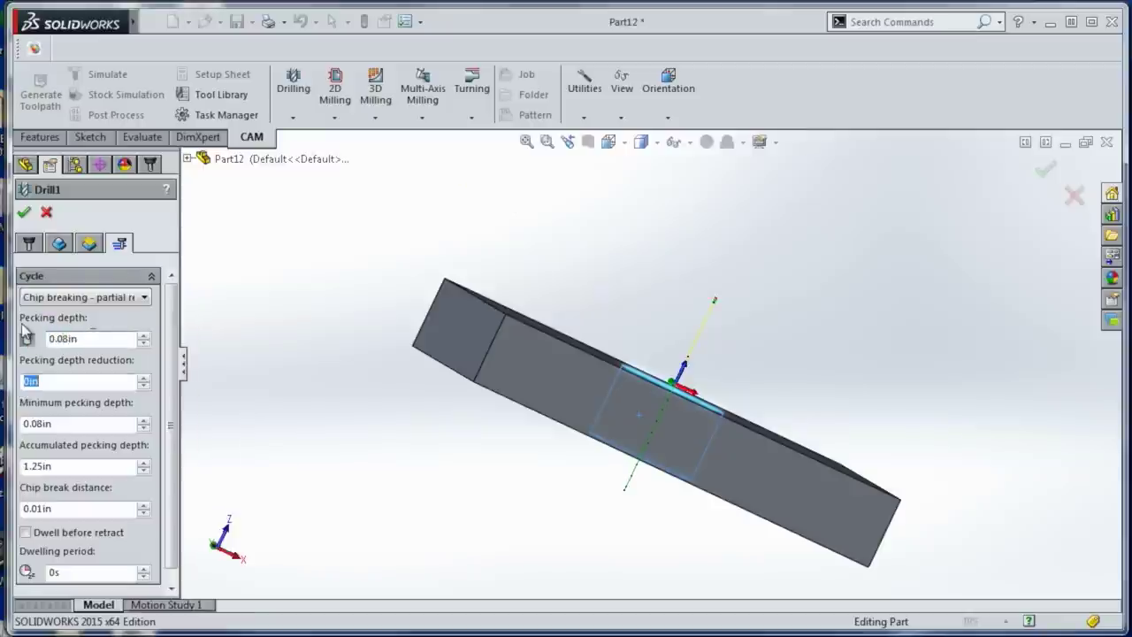
{"action": "left_click", "coordinate": [23, 213]}
Bring up the Tap Drill Chart in the browser window.
{"action": "middle_click_drag", "start_coordinate": [278, 253], "coordinate": [455, 309]}
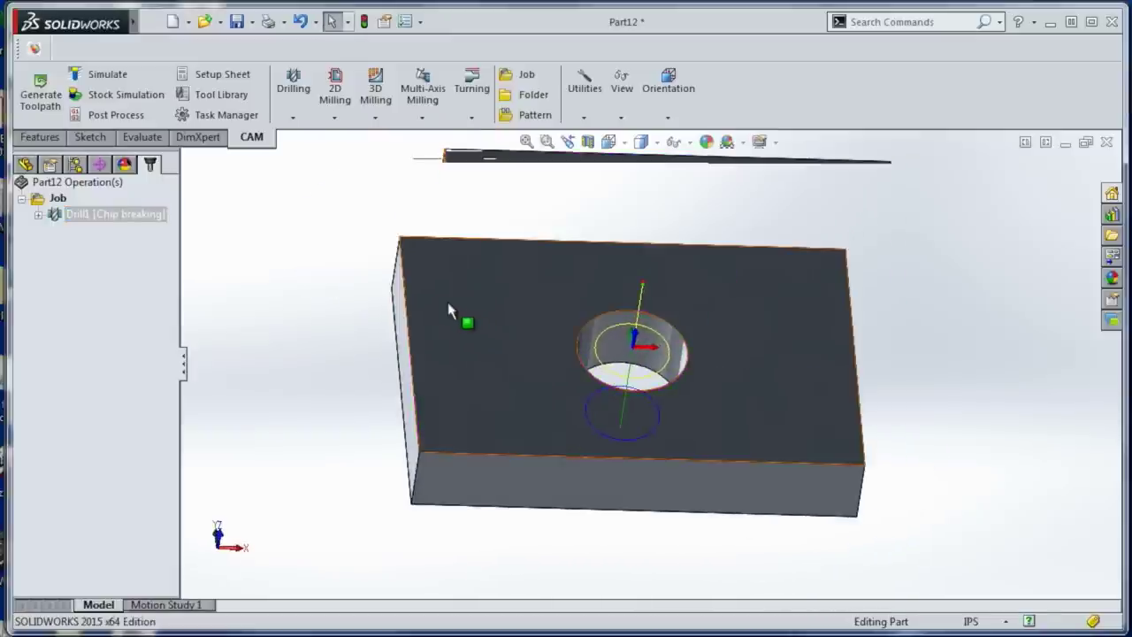
{"action": "key", "text": "alt+Tab"}
{"action": "left_click_drag", "start_coordinate": [447, 77], "coordinate": [451, 35]}
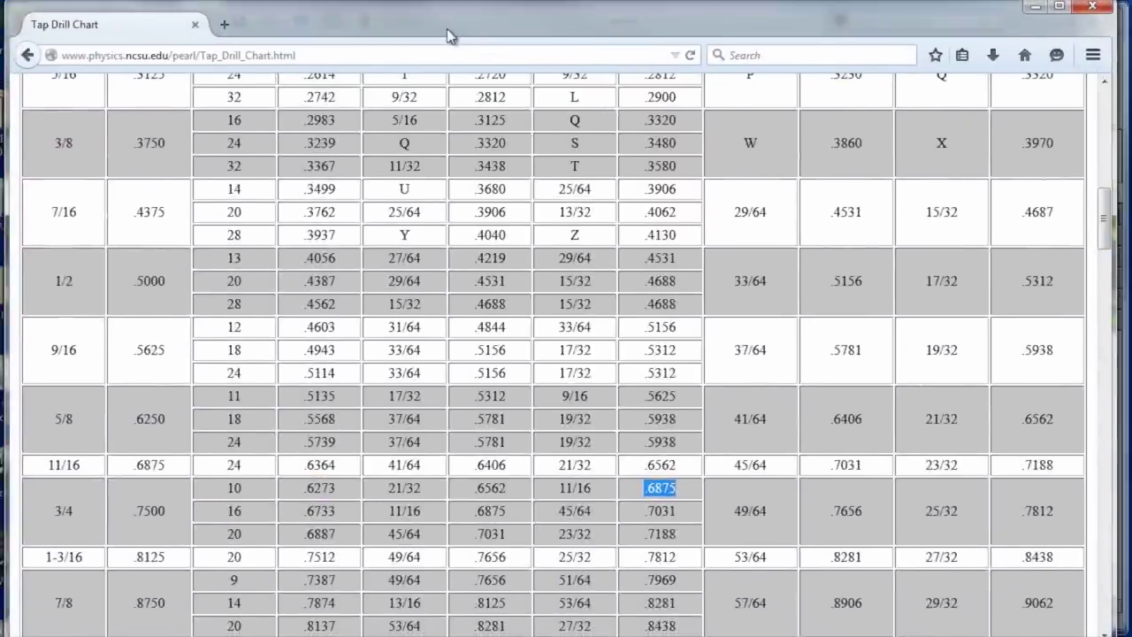
Read the 3/4-10 row of the Tap Drill Chart, noting 11/16 (.6875).
{"action": "left_click", "coordinate": [236, 491]}
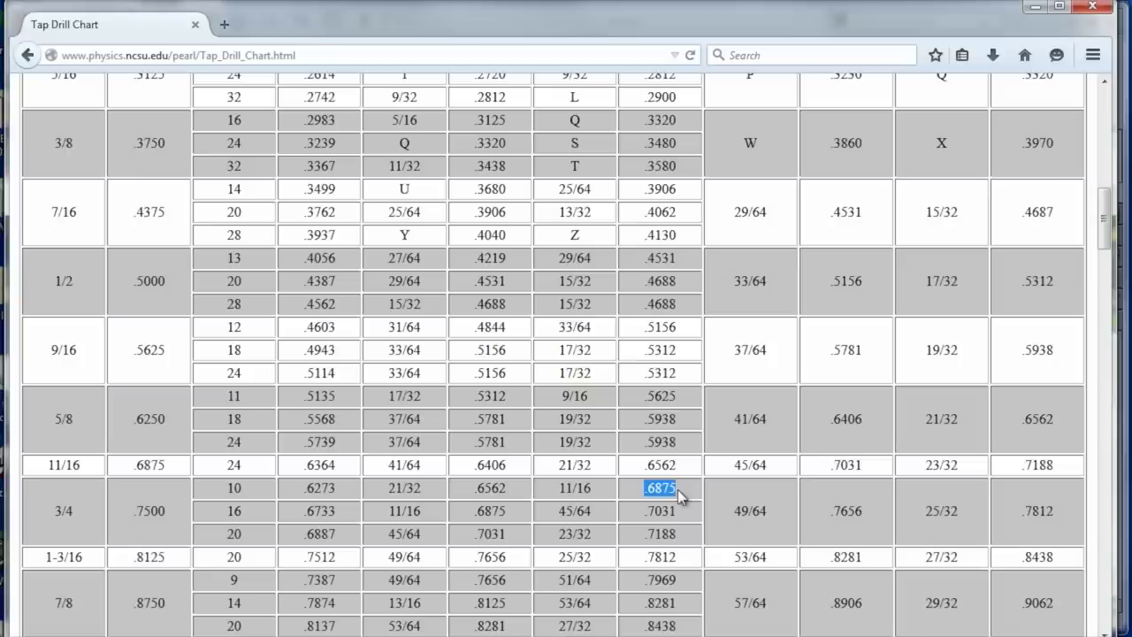
{"action": "scroll", "coordinate": [650, 394], "scroll_direction": "up", "scroll_amount": 10}
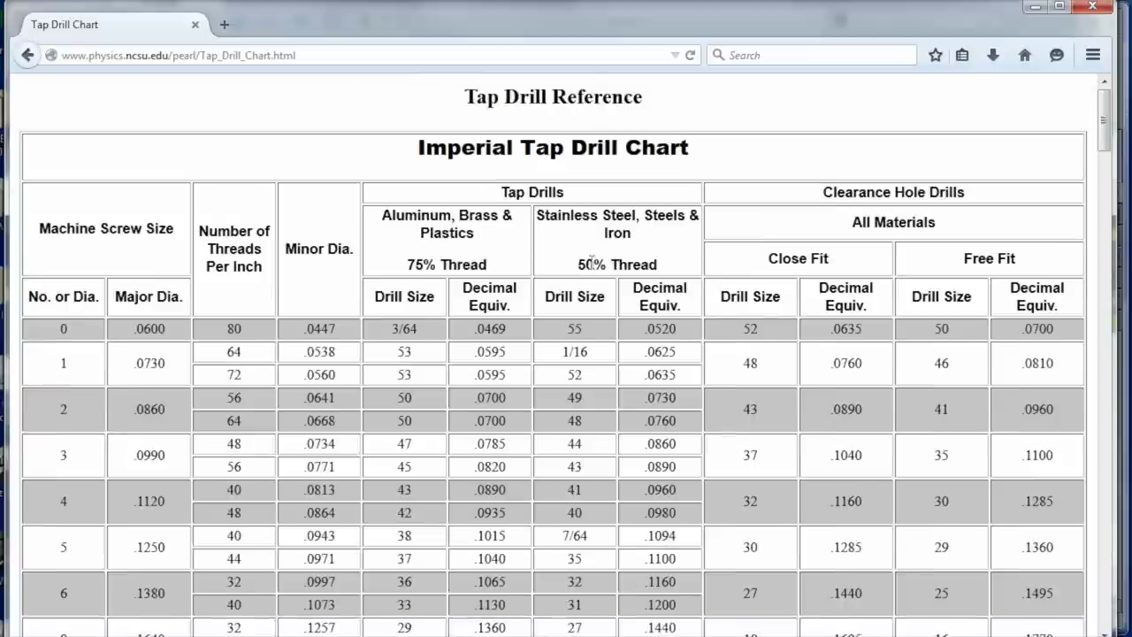
{"action": "scroll", "coordinate": [599, 305], "scroll_direction": "down", "scroll_amount": 15}
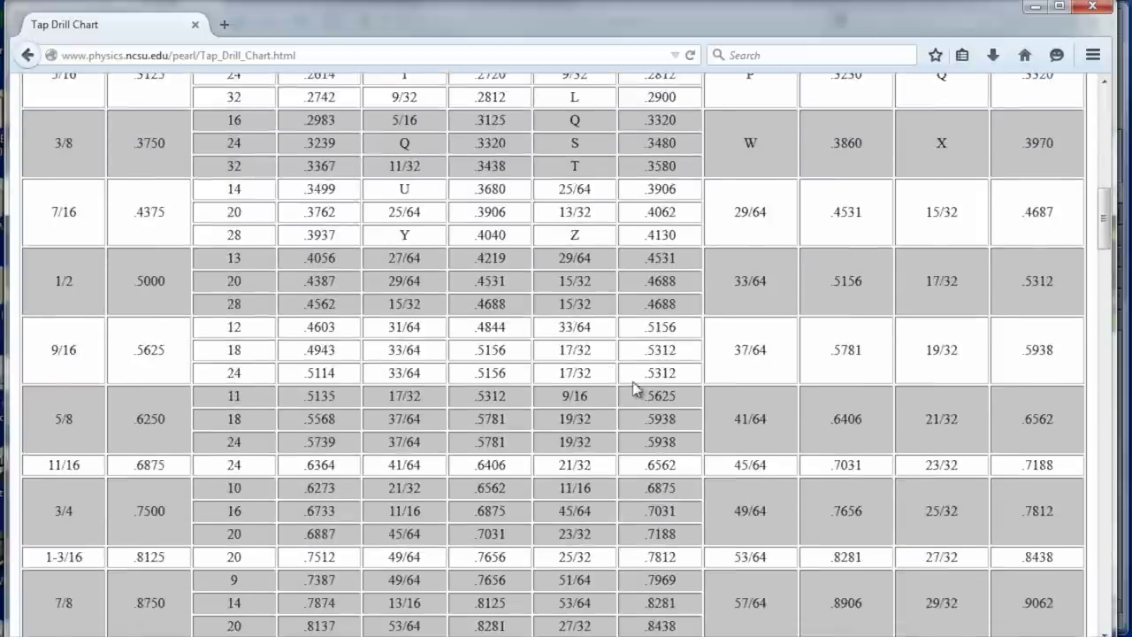
{"action": "scroll", "coordinate": [665, 497], "scroll_direction": "up", "scroll_amount": 6}
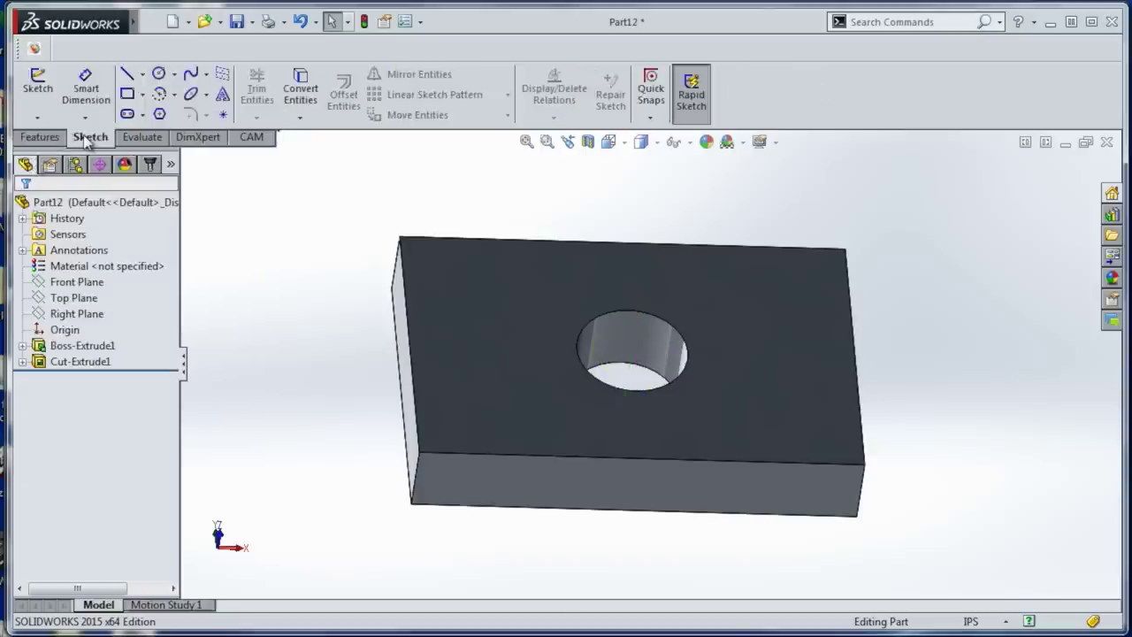
Sketch a circle centred in the hole and dimension it to 0.6875 in diameter.
{"action": "left_click", "coordinate": [159, 74]}
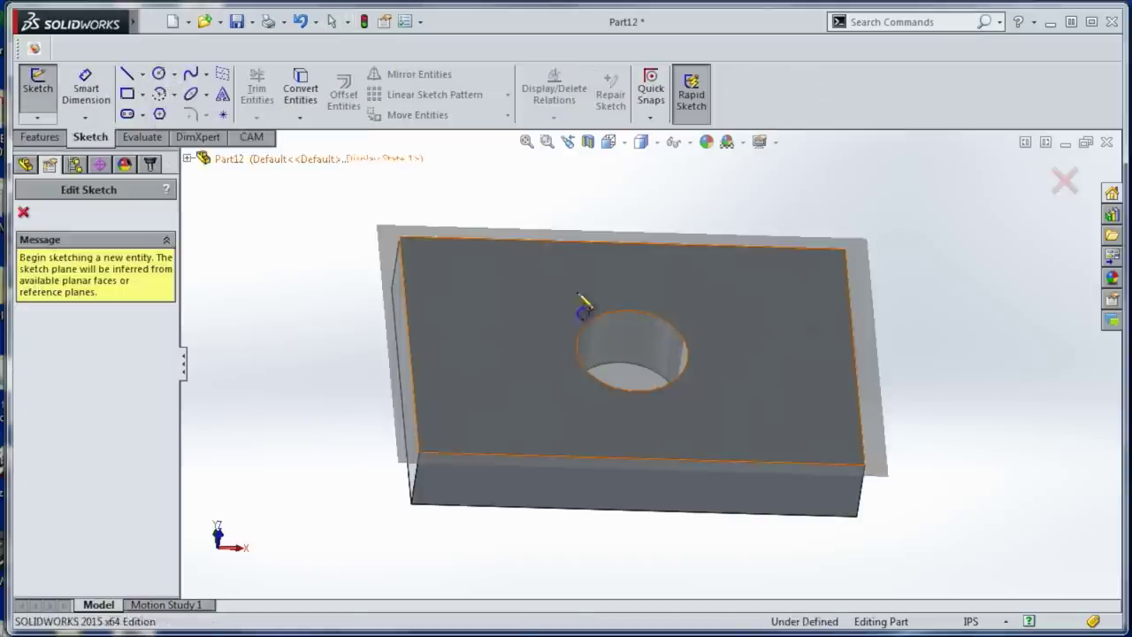
{"action": "left_click", "coordinate": [532, 291]}
{"action": "left_click", "coordinate": [522, 283]}
{"action": "key", "text": "Escape"}
{"action": "key", "text": "s"}
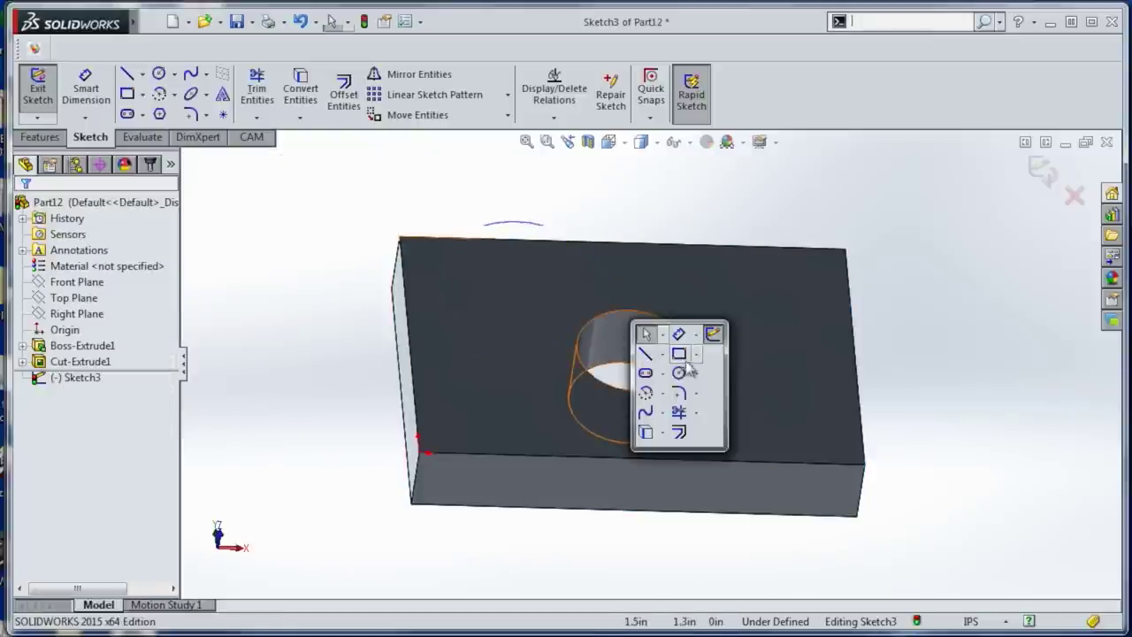
{"action": "left_click", "coordinate": [680, 334]}
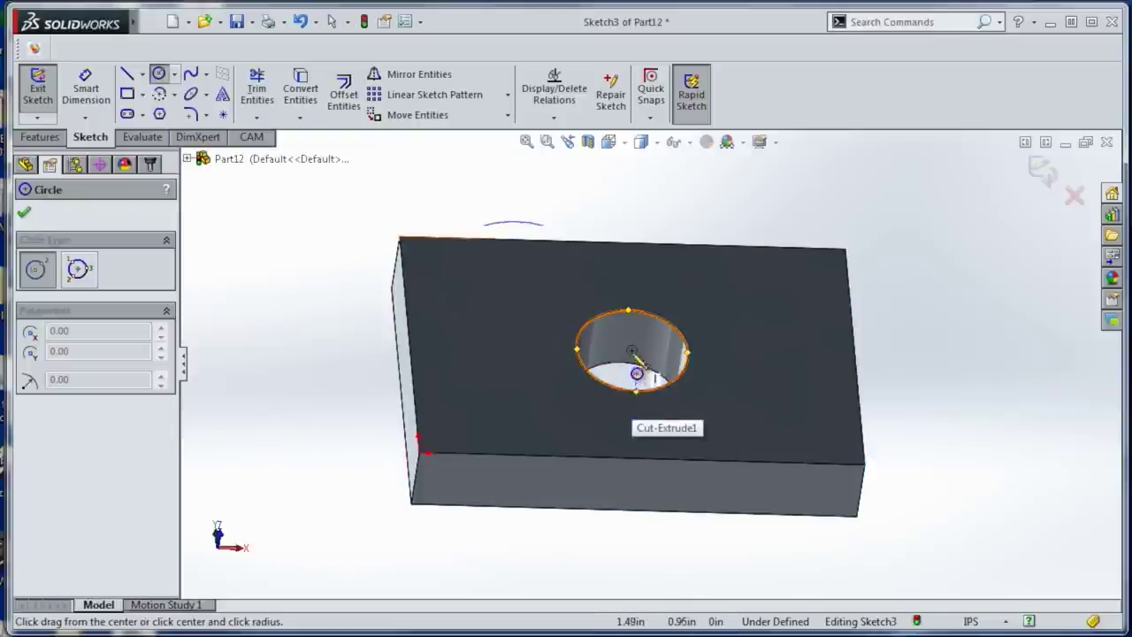
{"action": "left_click", "coordinate": [633, 352]}
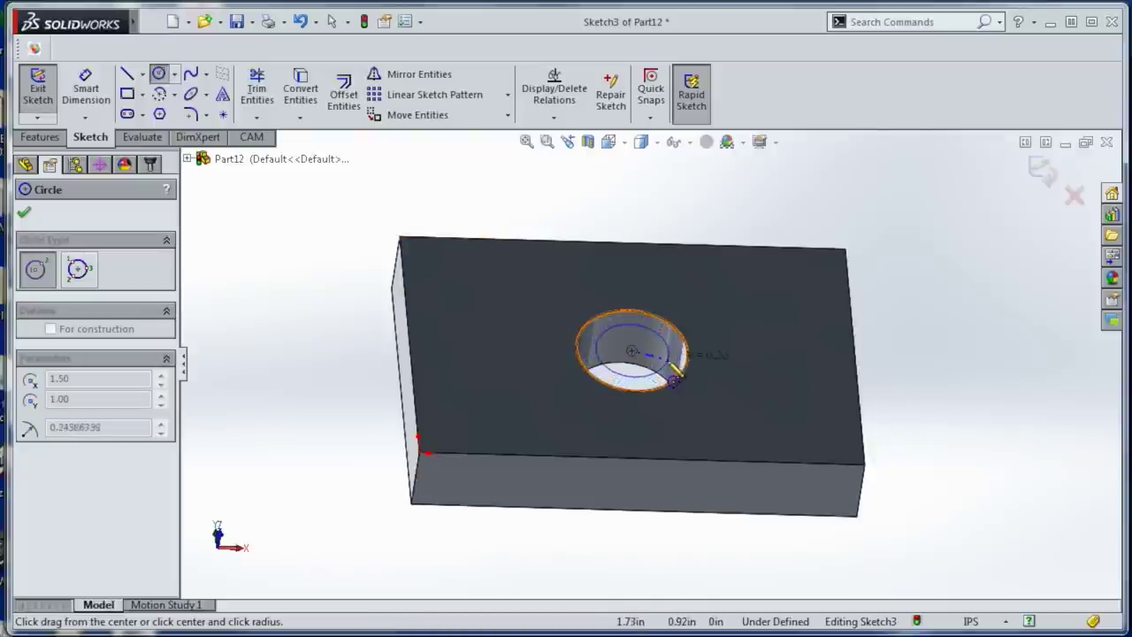
{"action": "left_click", "coordinate": [663, 358]}
{"action": "key", "text": "s"}
{"action": "left_click", "coordinate": [679, 385]}
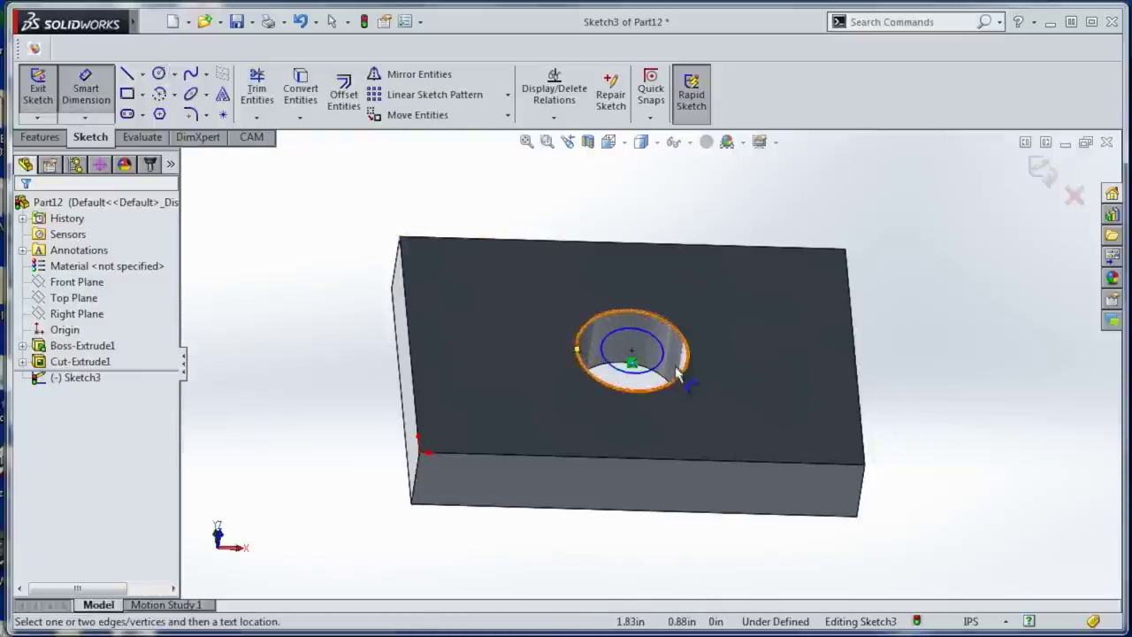
{"action": "left_click", "coordinate": [664, 358]}
{"action": "left_click", "coordinate": [739, 352]}
{"action": "type", "text": ".6875"}
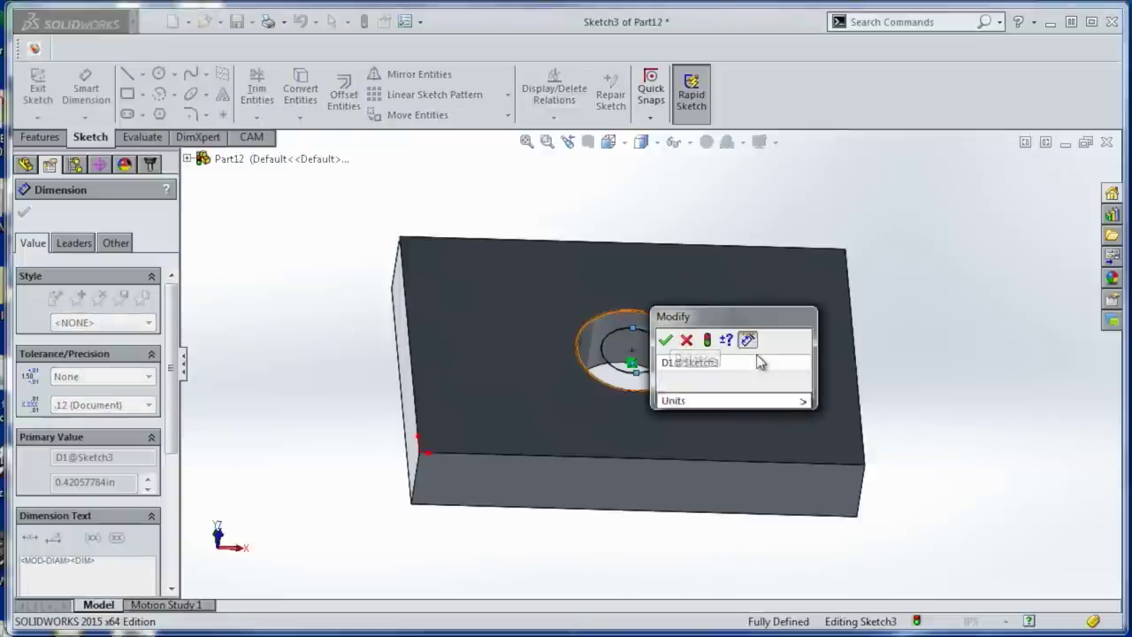
{"action": "left_click", "coordinate": [665, 340]}
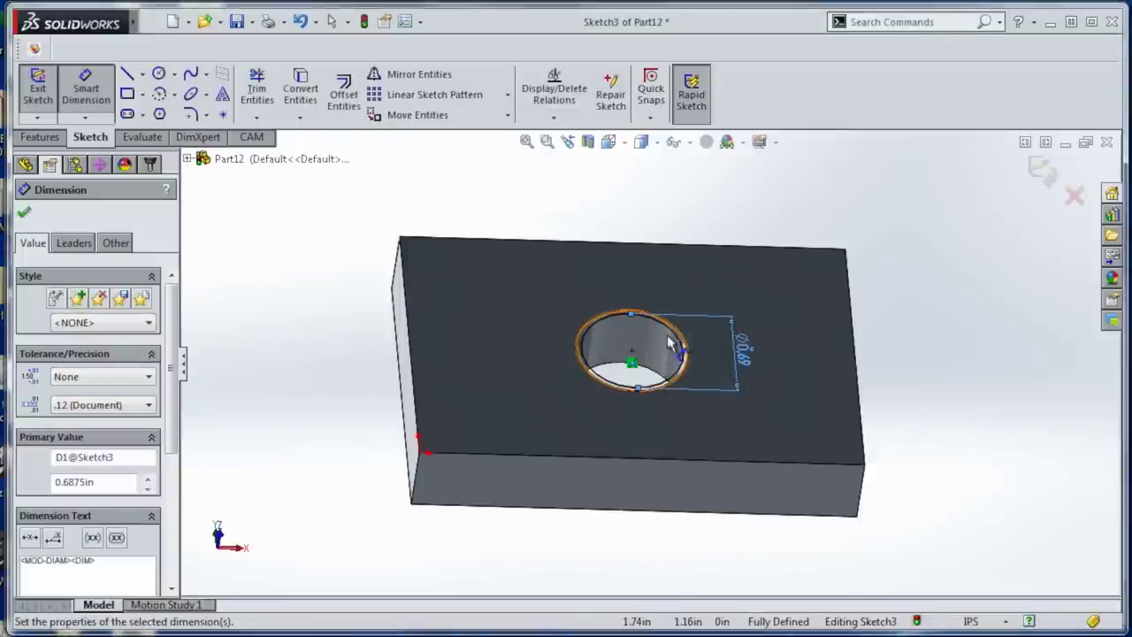
Convert the sketch circle in the hole into construction geometry.
{"action": "key", "text": "s"}
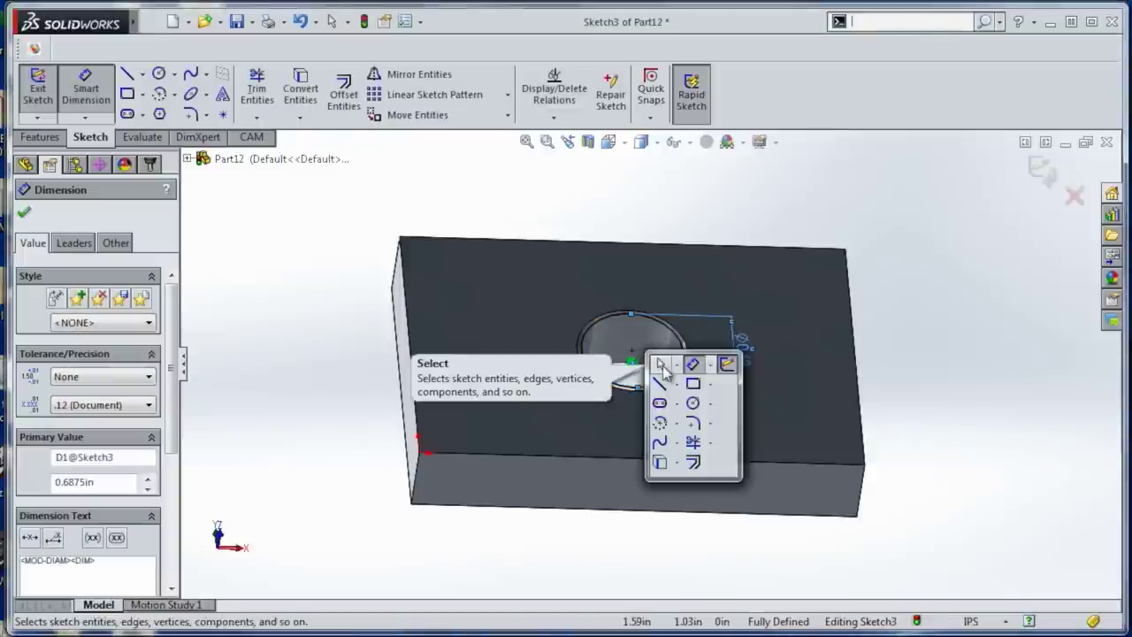
{"action": "left_click", "coordinate": [662, 365]}
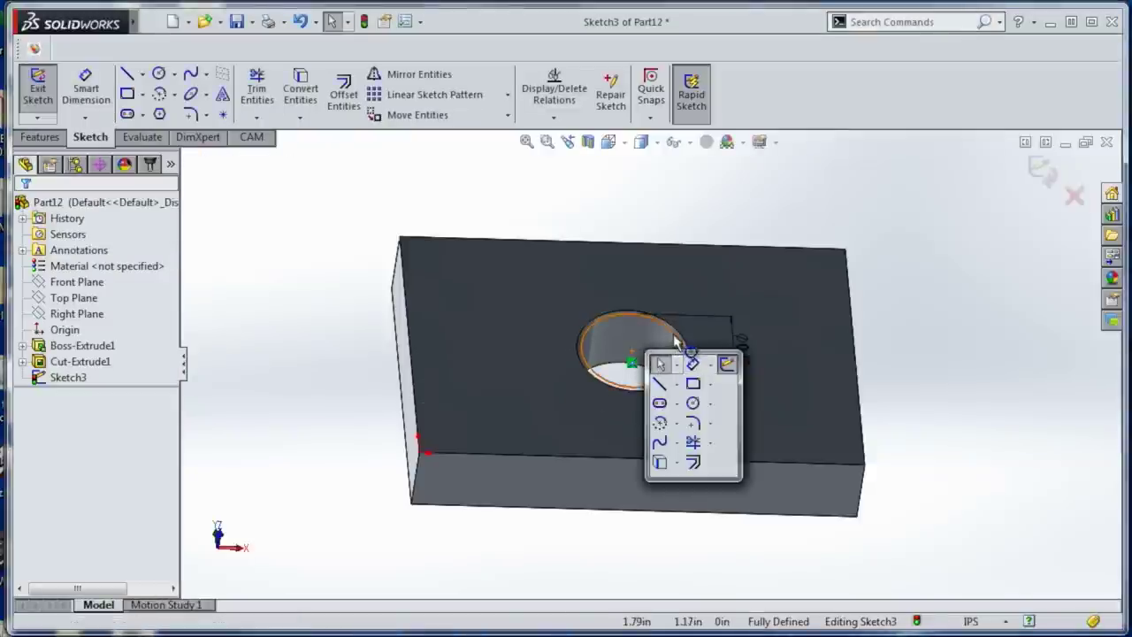
{"action": "left_click", "coordinate": [677, 343]}
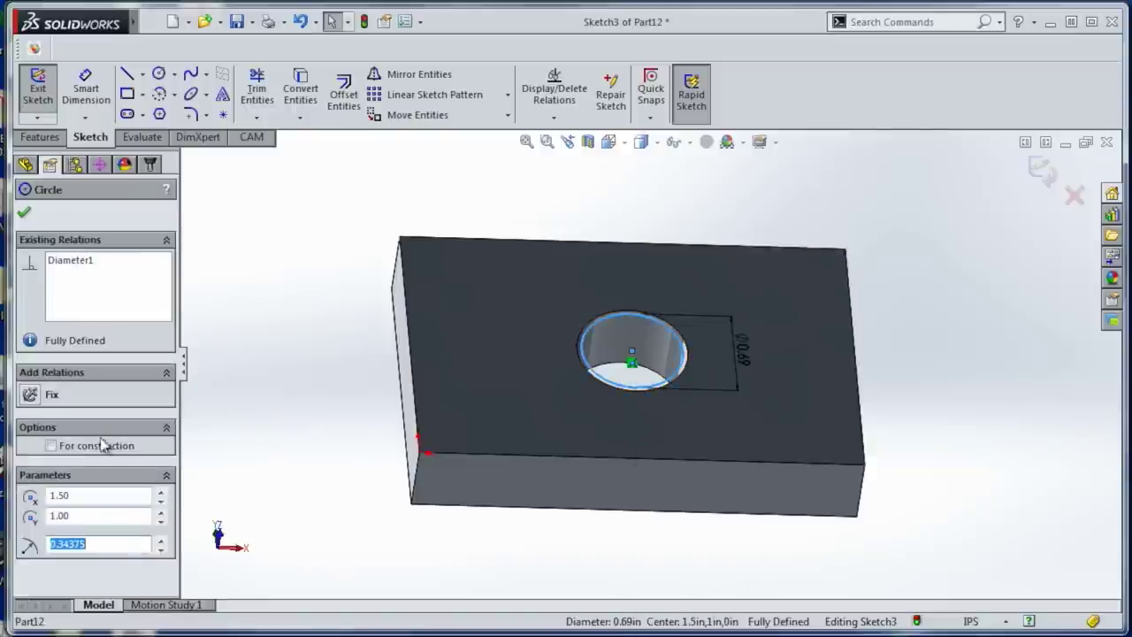
{"action": "left_click", "coordinate": [51, 446]}
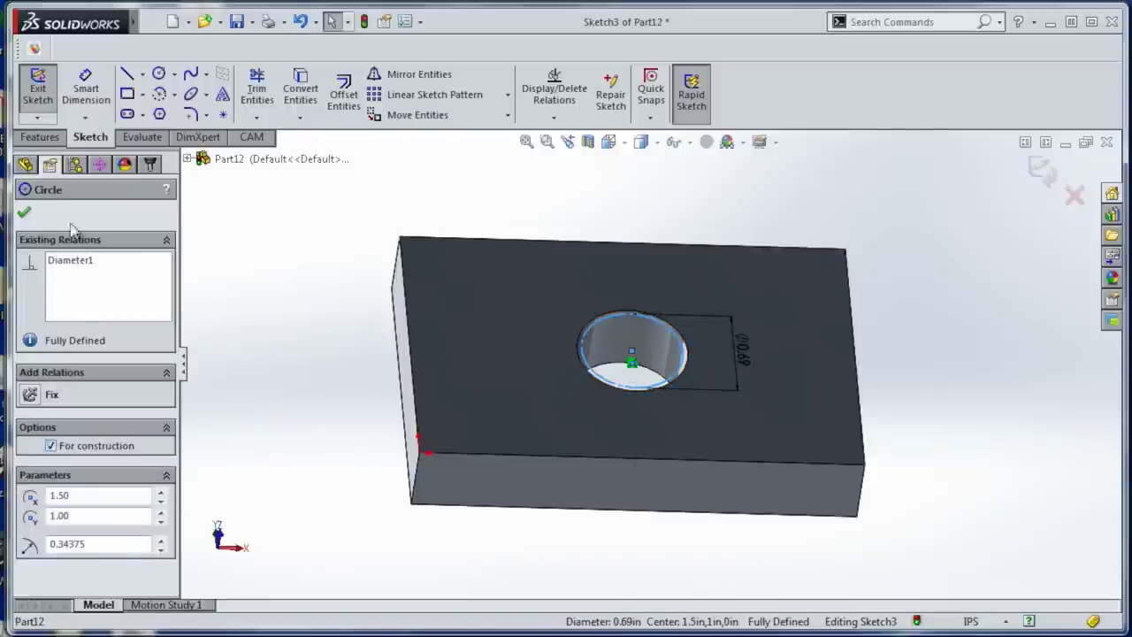
{"action": "left_click", "coordinate": [24, 214]}
Check the hole circle's settings and exit the sketch.
{"action": "scroll", "coordinate": [298, 232], "scroll_direction": "down", "scroll_amount": 5}
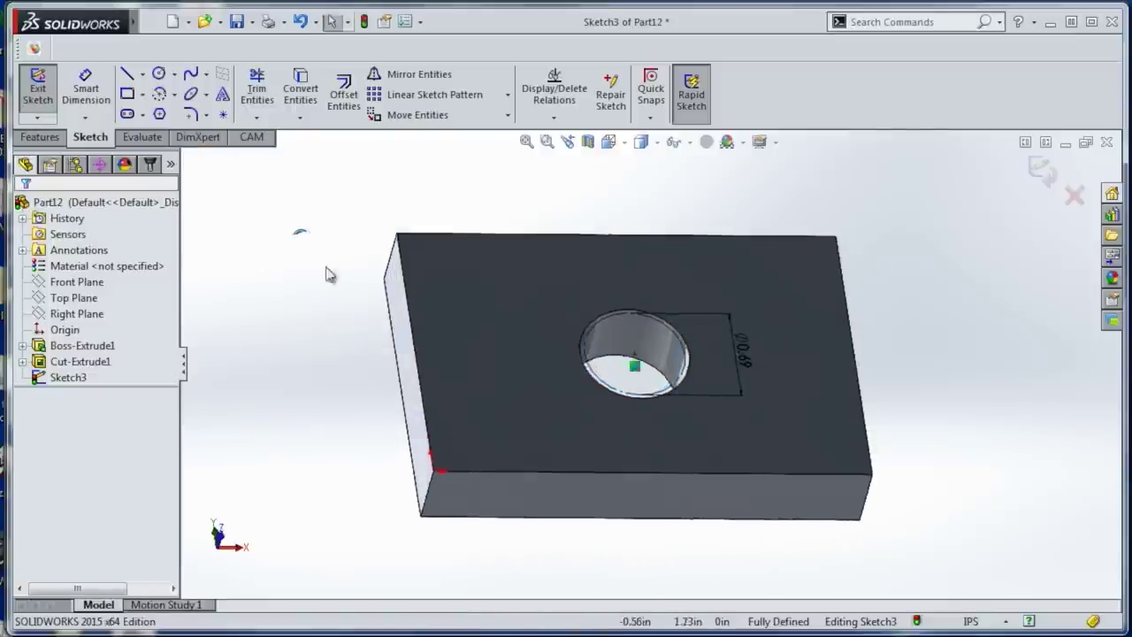
{"action": "middle_click_drag", "start_coordinate": [624, 323], "coordinate": [292, 282], "text": "ctrl"}
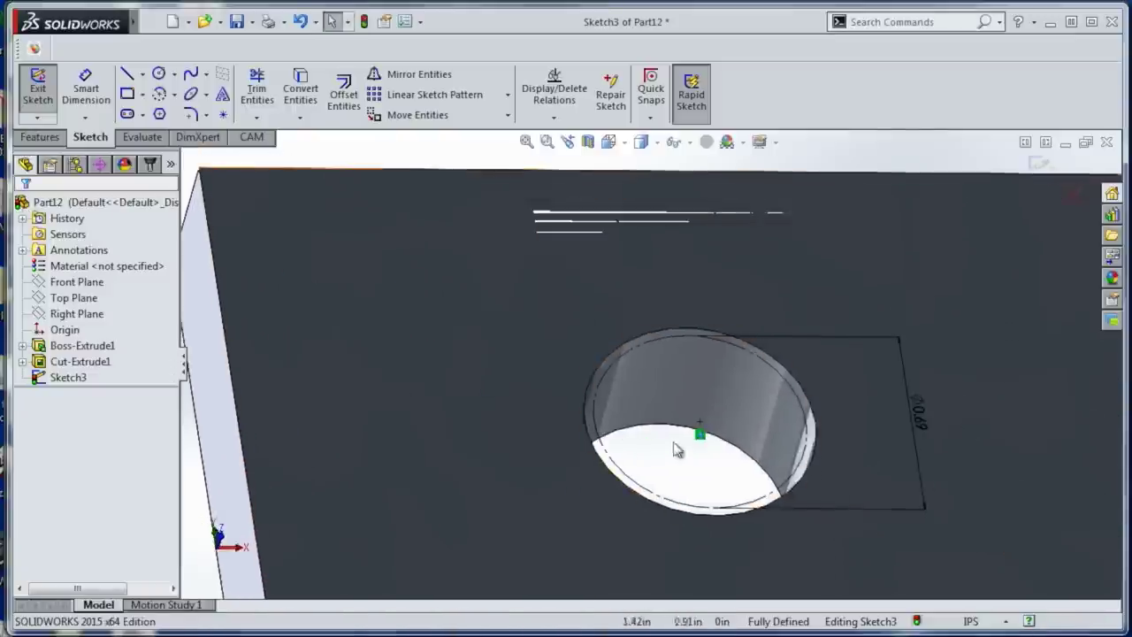
{"action": "left_click", "coordinate": [601, 386]}
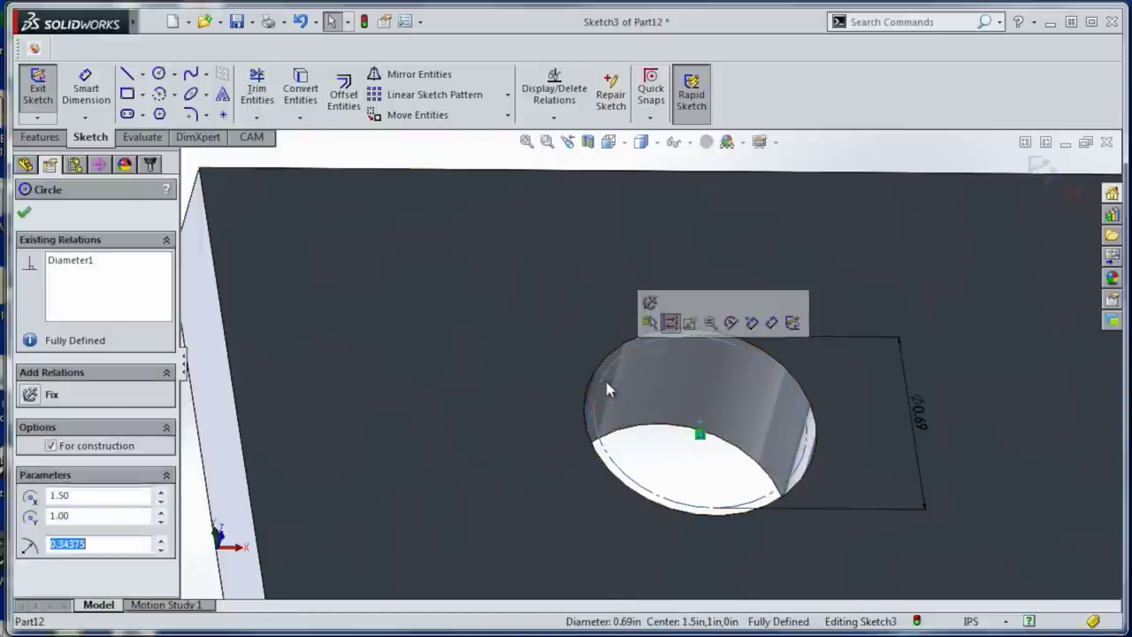
{"action": "left_click", "coordinate": [658, 473]}
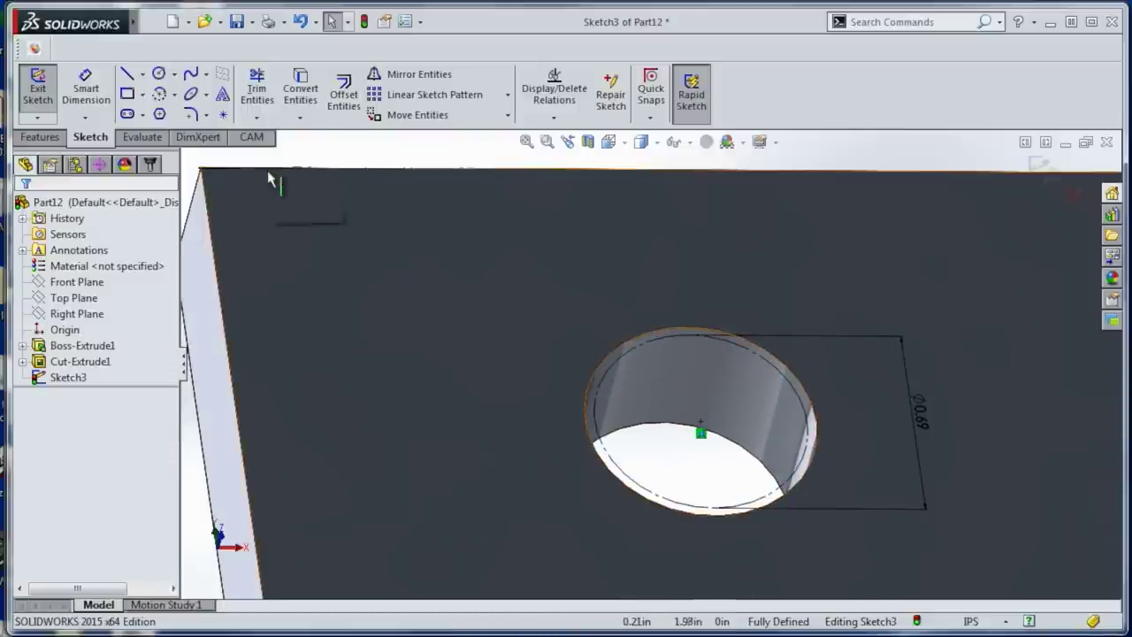
{"action": "left_click", "coordinate": [255, 138]}
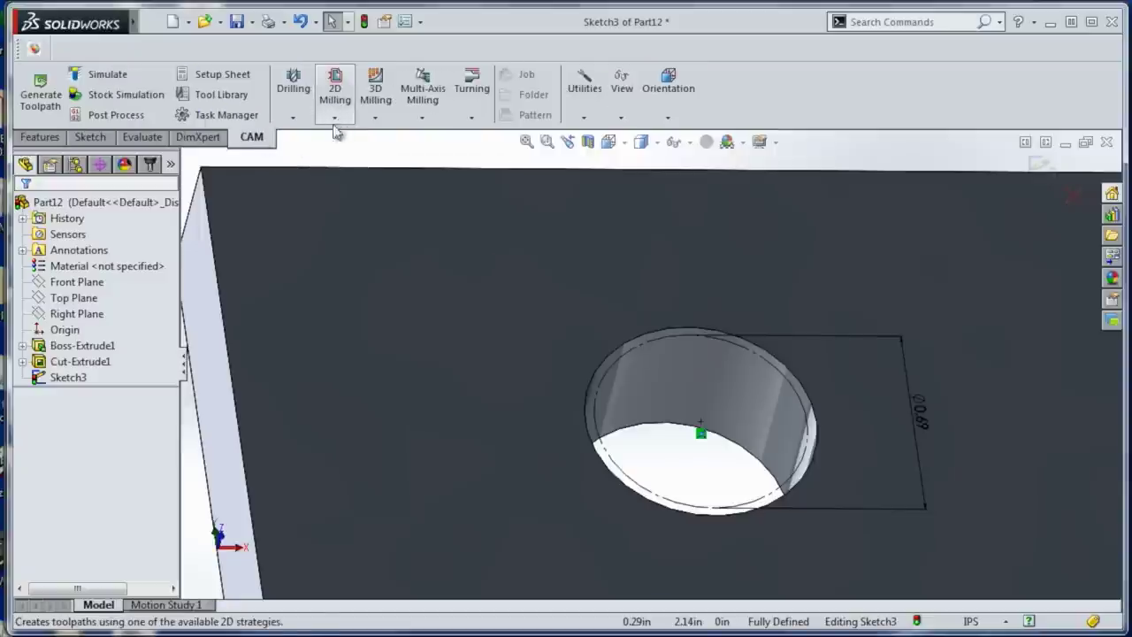
{"action": "left_click", "coordinate": [90, 137]}
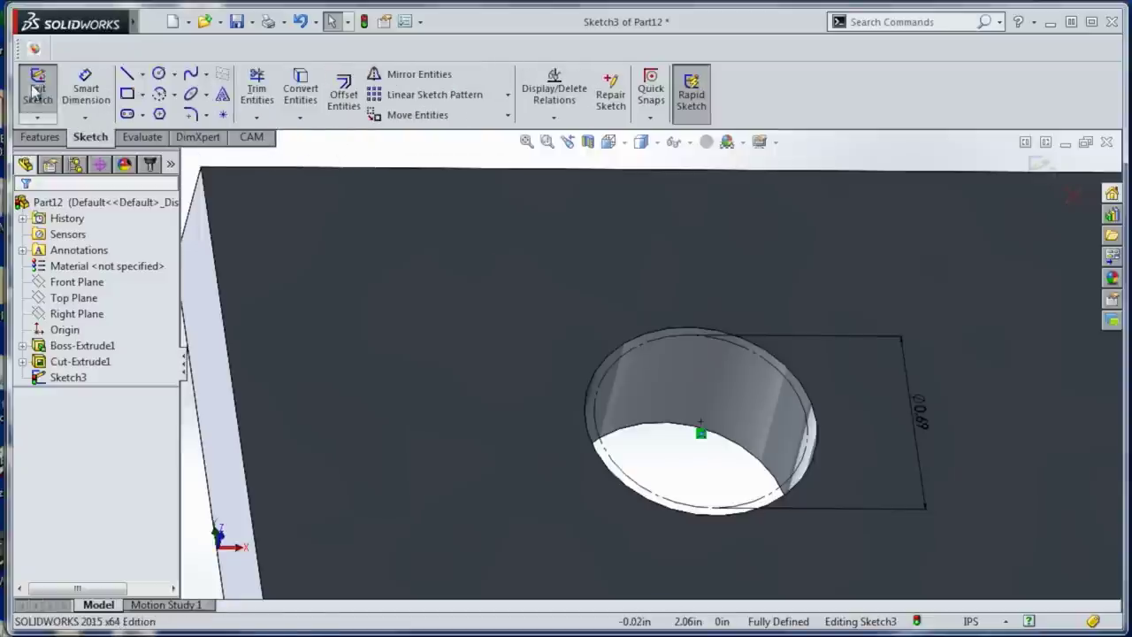
{"action": "left_click", "coordinate": [37, 91]}
Start a 2D Adaptive Clearing operation with tool #31, the Ø1/4" flat end mill.
{"action": "left_click", "coordinate": [251, 137]}
{"action": "left_click", "coordinate": [334, 91]}
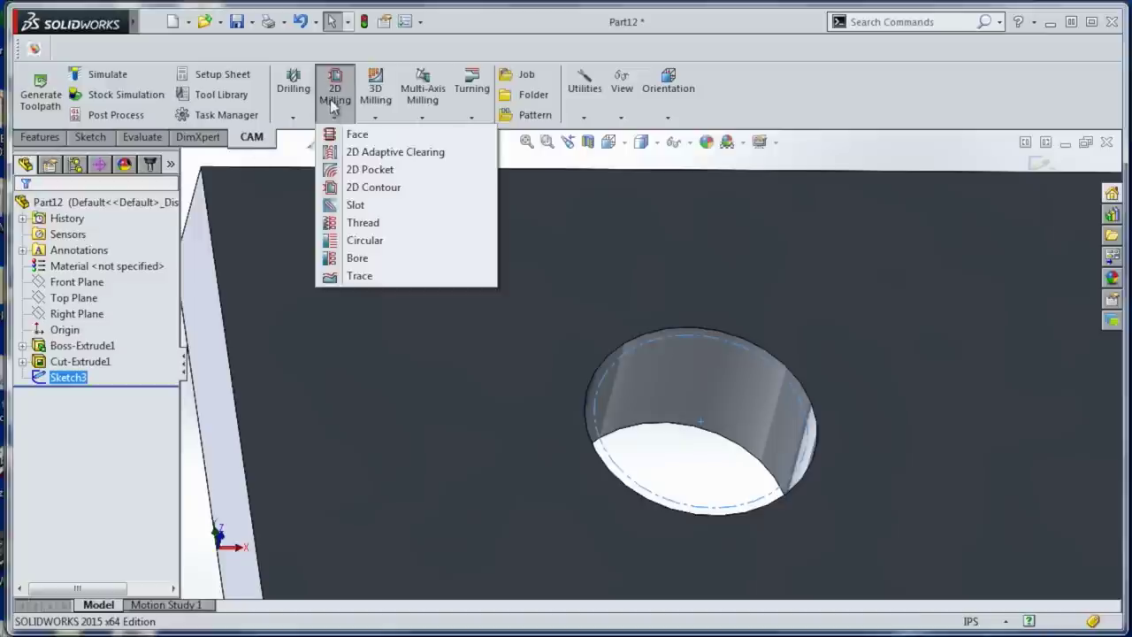
{"action": "left_click", "coordinate": [357, 155]}
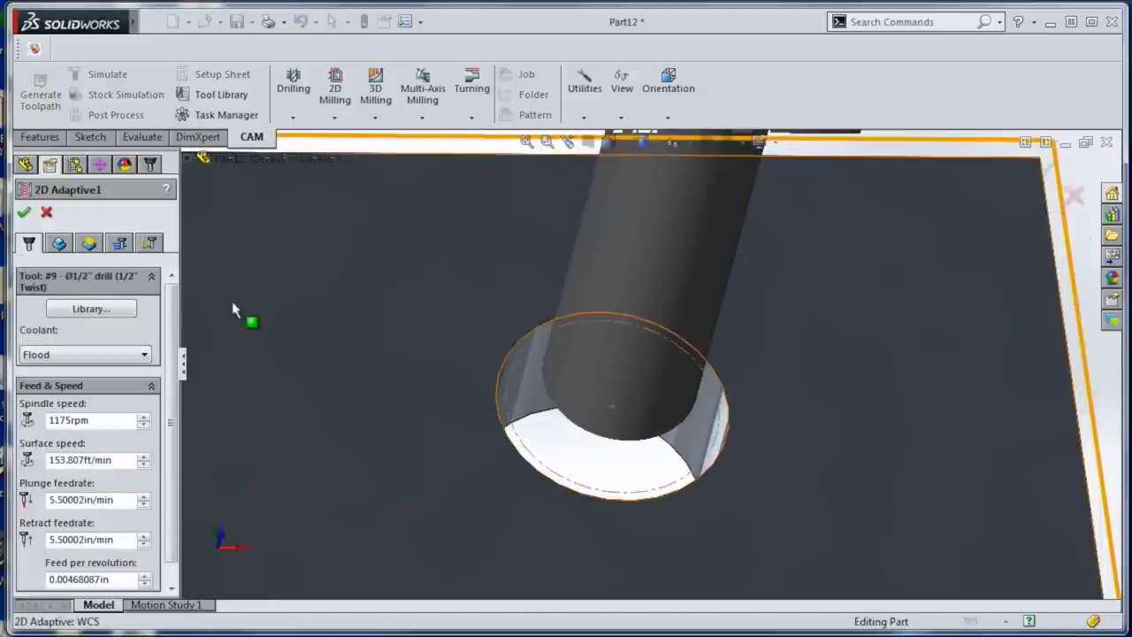
{"action": "left_click", "coordinate": [91, 308]}
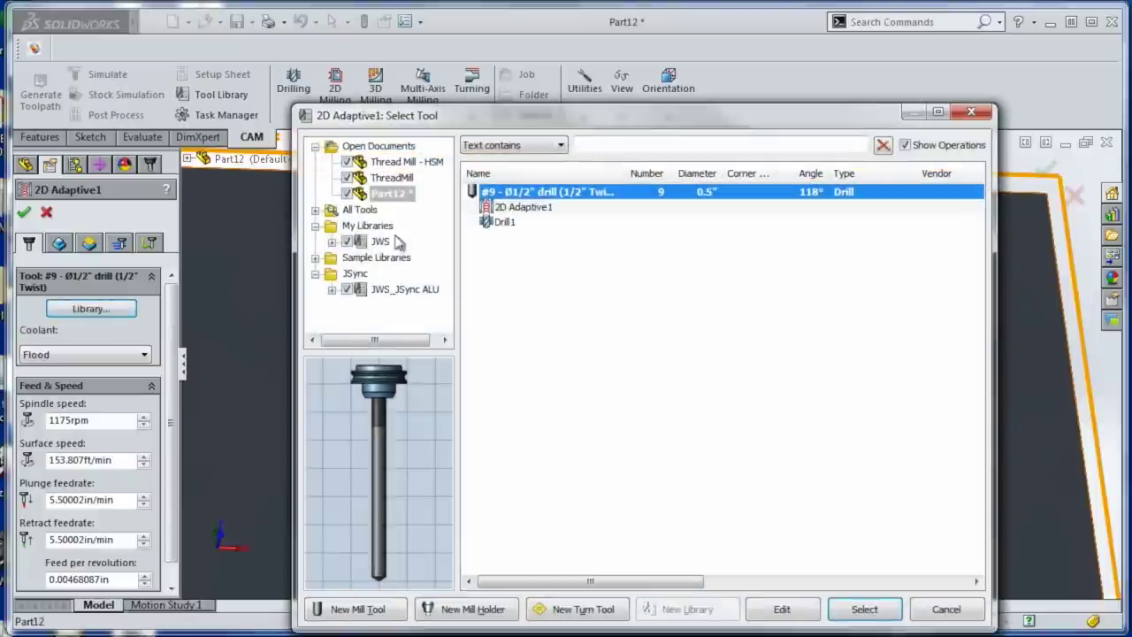
{"action": "left_click", "coordinate": [398, 290]}
{"action": "double_click", "coordinate": [526, 310]}
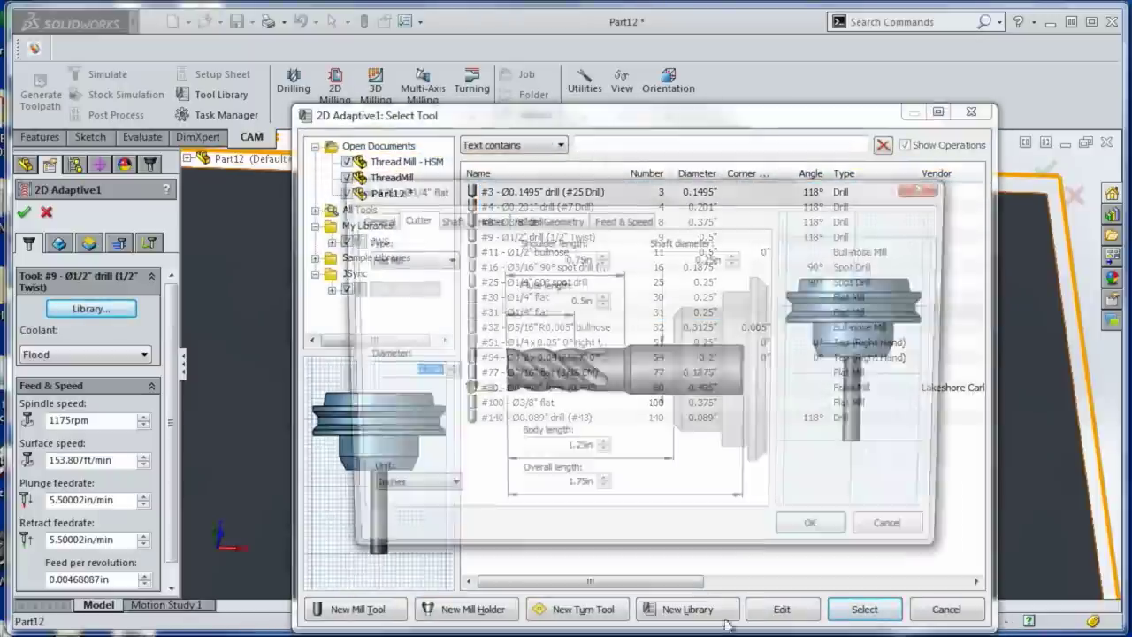
{"action": "left_click", "coordinate": [815, 531]}
{"action": "left_click", "coordinate": [863, 610]}
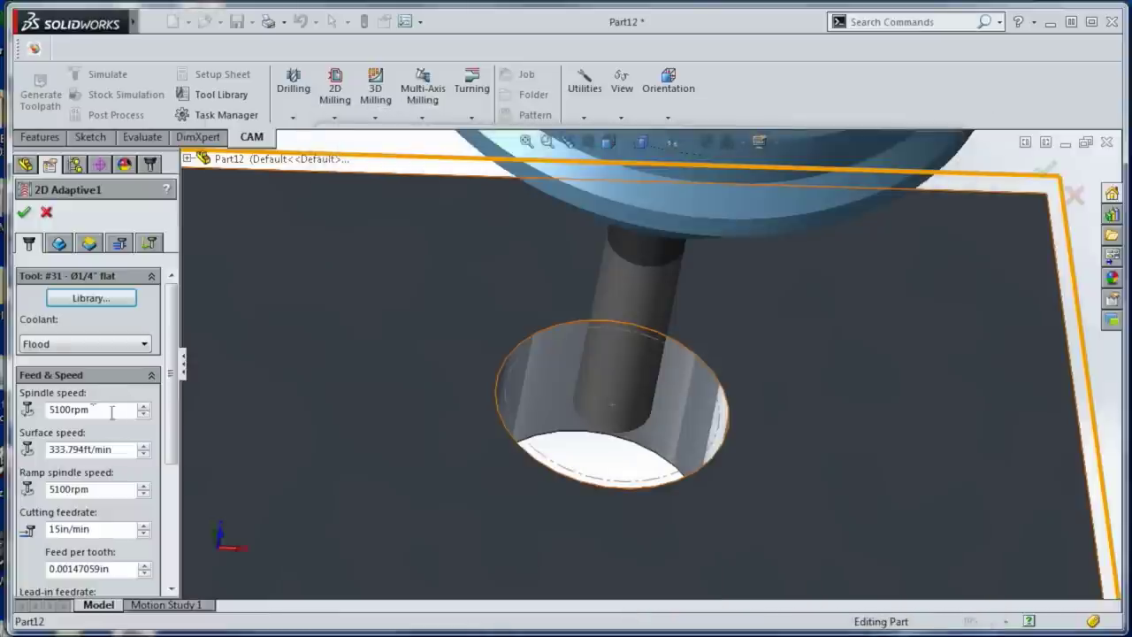
Machine the hole's edge contour with Bottom height -0.51 in from model top.
{"action": "left_click", "coordinate": [58, 245]}
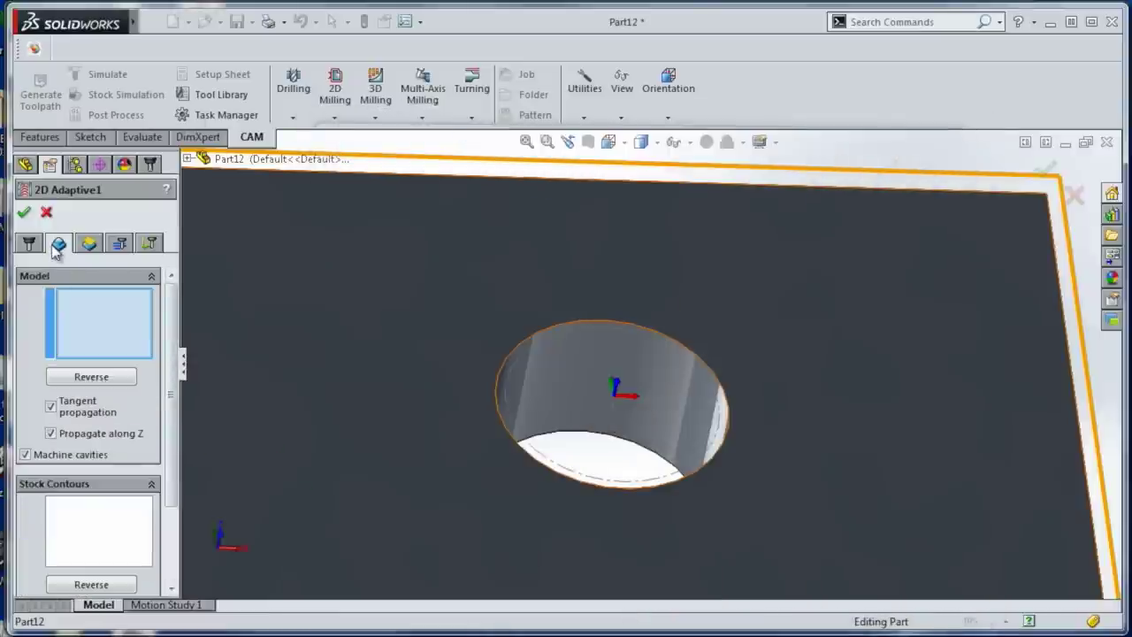
{"action": "left_click", "coordinate": [512, 367]}
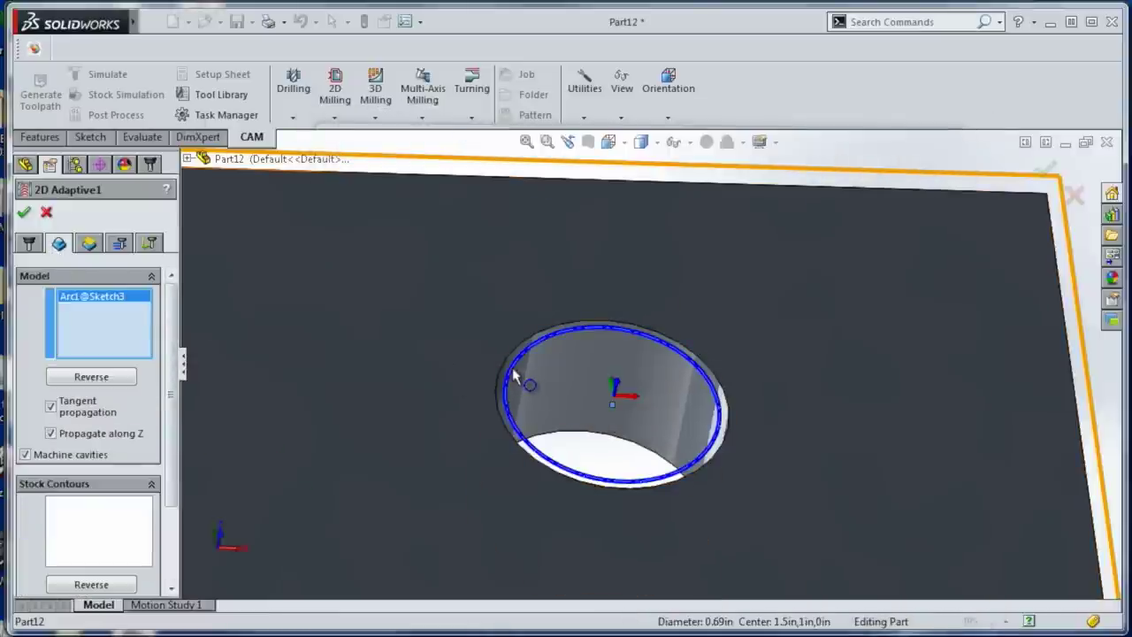
{"action": "left_click", "coordinate": [88, 244]}
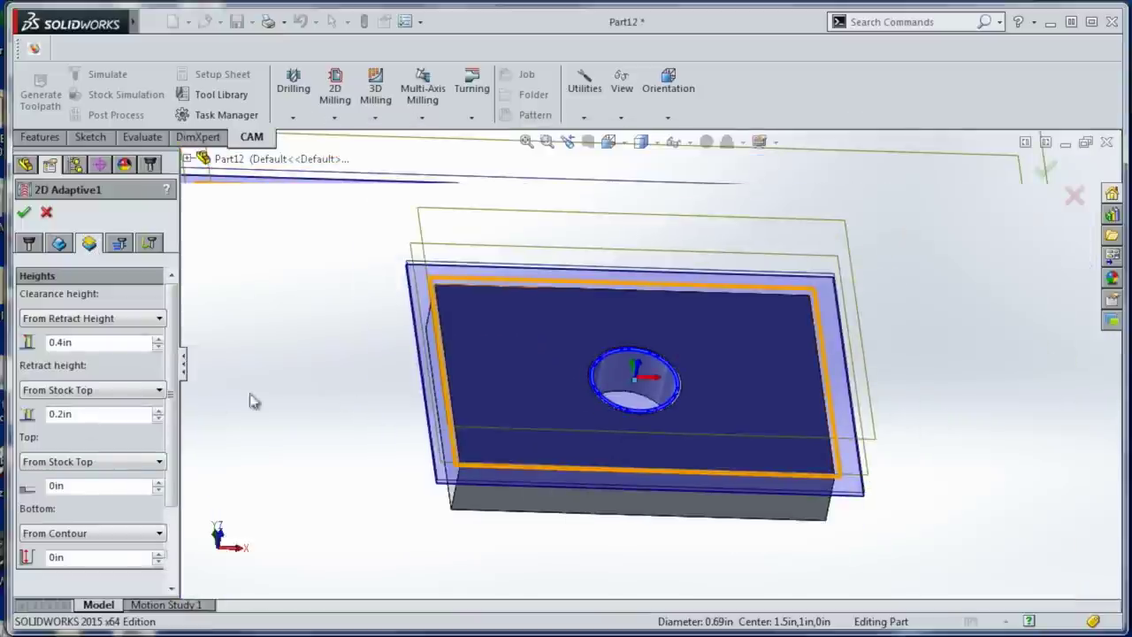
{"action": "left_click", "coordinate": [86, 485]}
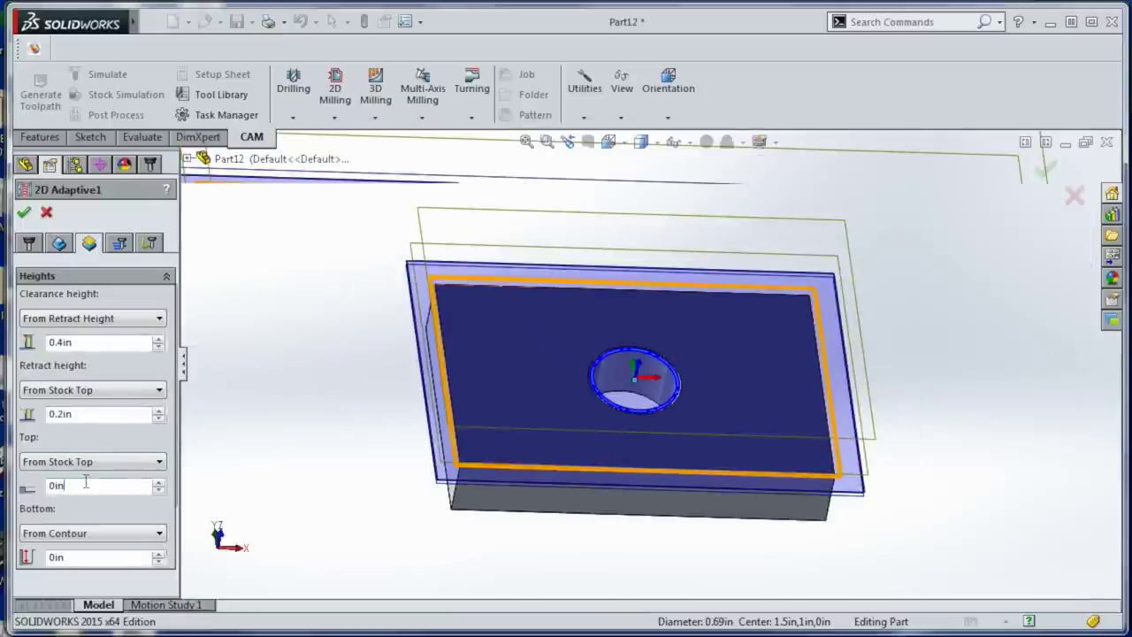
{"action": "left_click", "coordinate": [124, 535]}
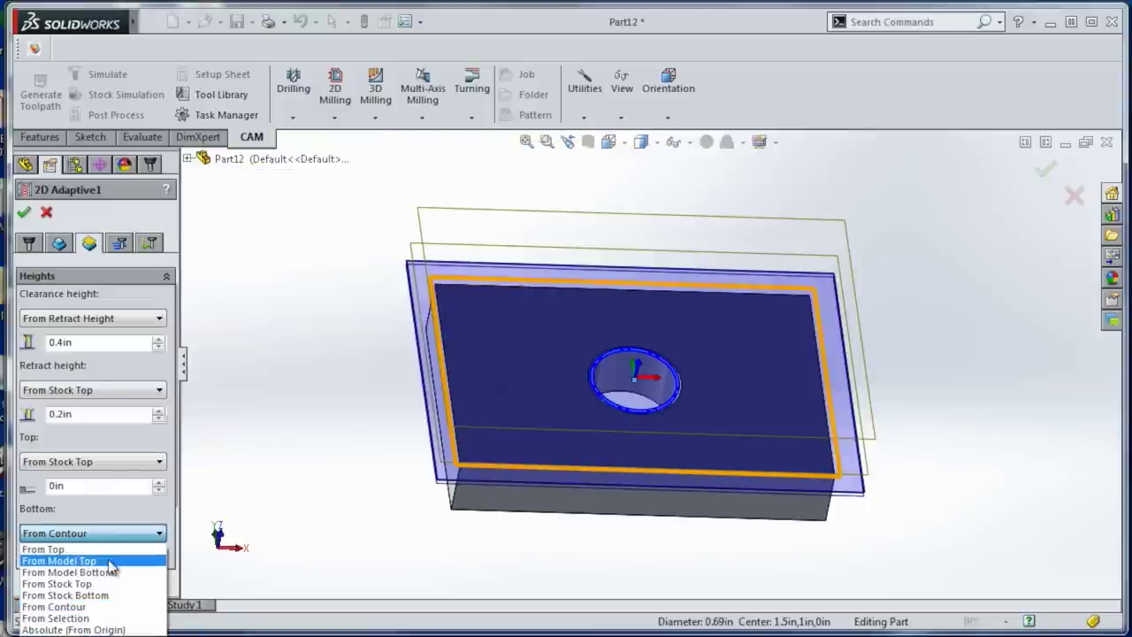
{"action": "left_click", "coordinate": [104, 561]}
{"action": "type", "text": "-"}
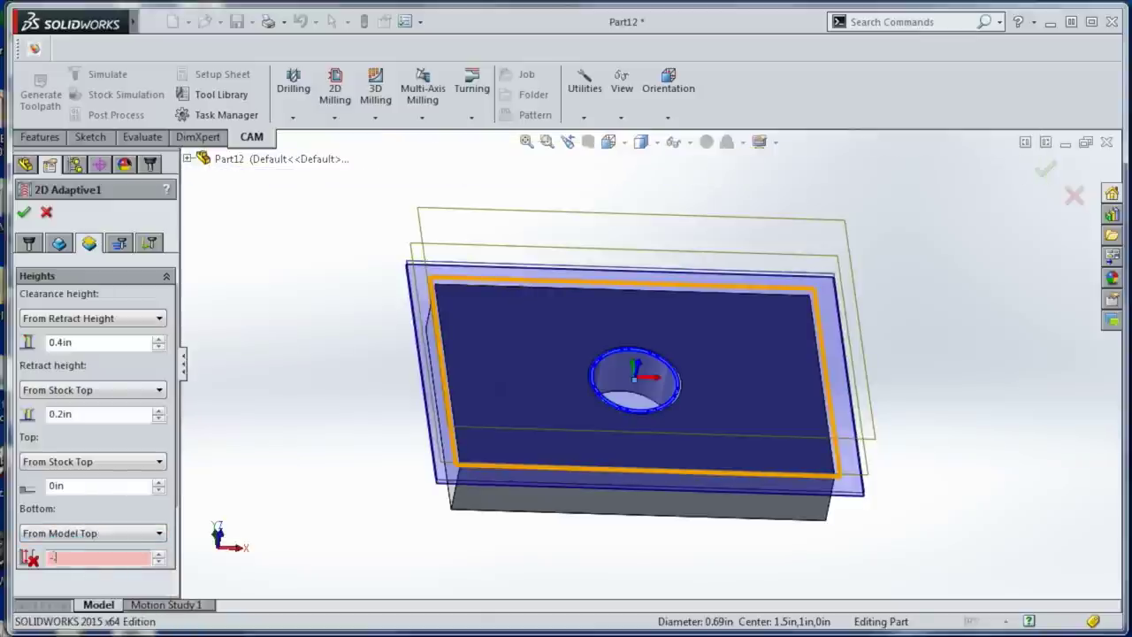
{"action": "type", "text": ".51in"}
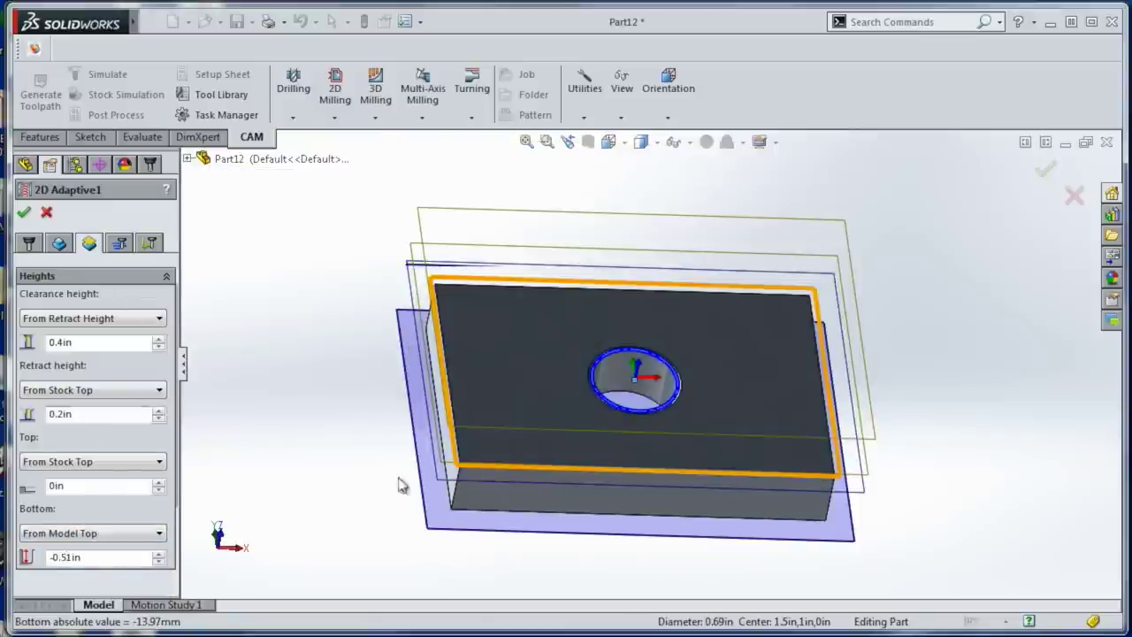
Check the part from bottom and isometric views and accept the 2D Adaptive operation.
{"action": "middle_click_drag", "start_coordinate": [400, 484], "coordinate": [481, 454]}
{"action": "key", "text": "space"}
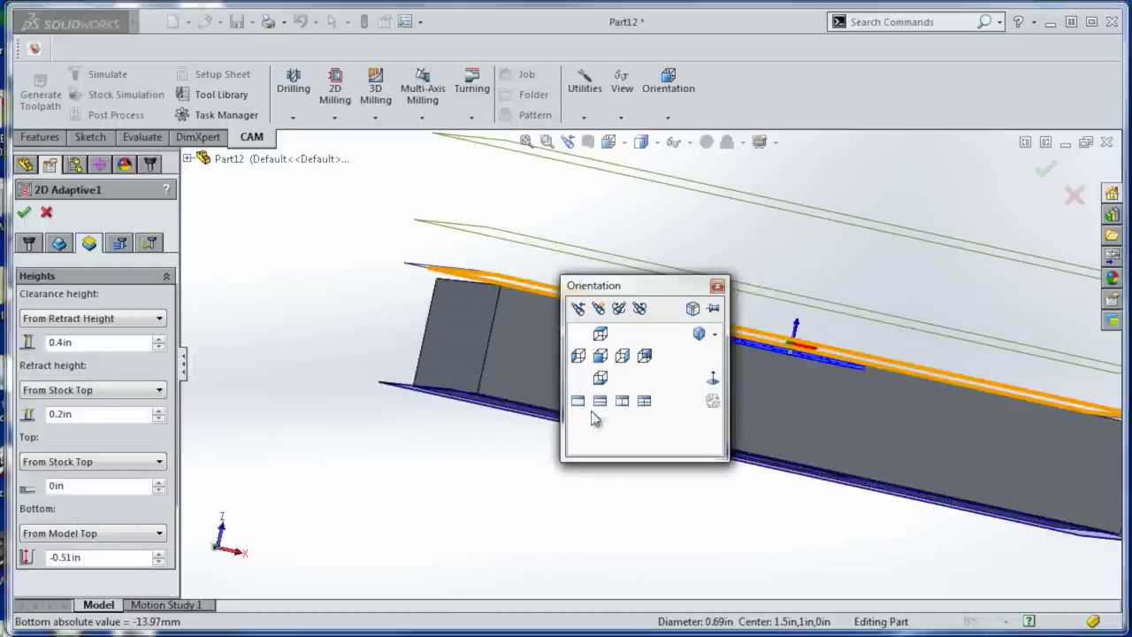
{"action": "left_click", "coordinate": [600, 378]}
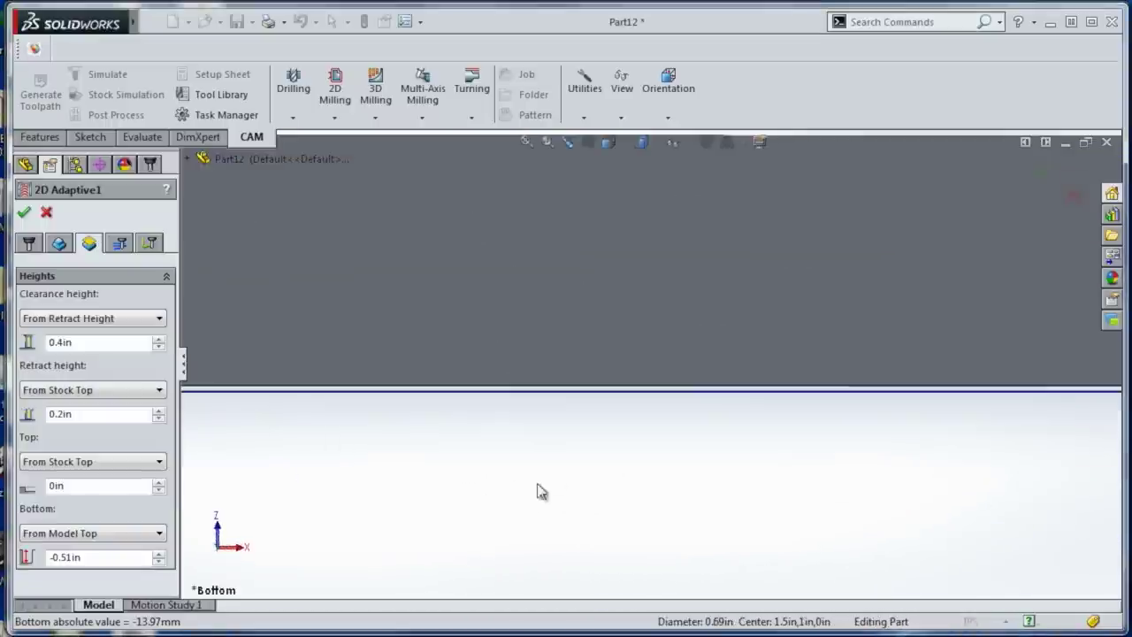
{"action": "scroll", "coordinate": [634, 397], "scroll_direction": "up", "scroll_amount": 5}
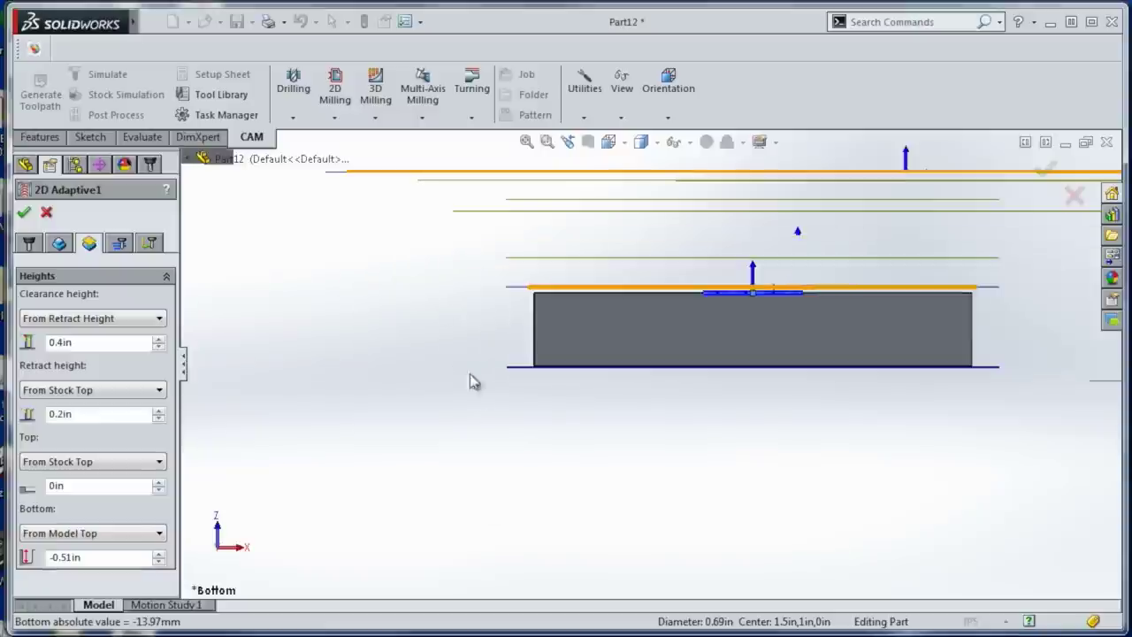
{"action": "key", "text": "ctrl+7"}
{"action": "left_click", "coordinate": [23, 212]}
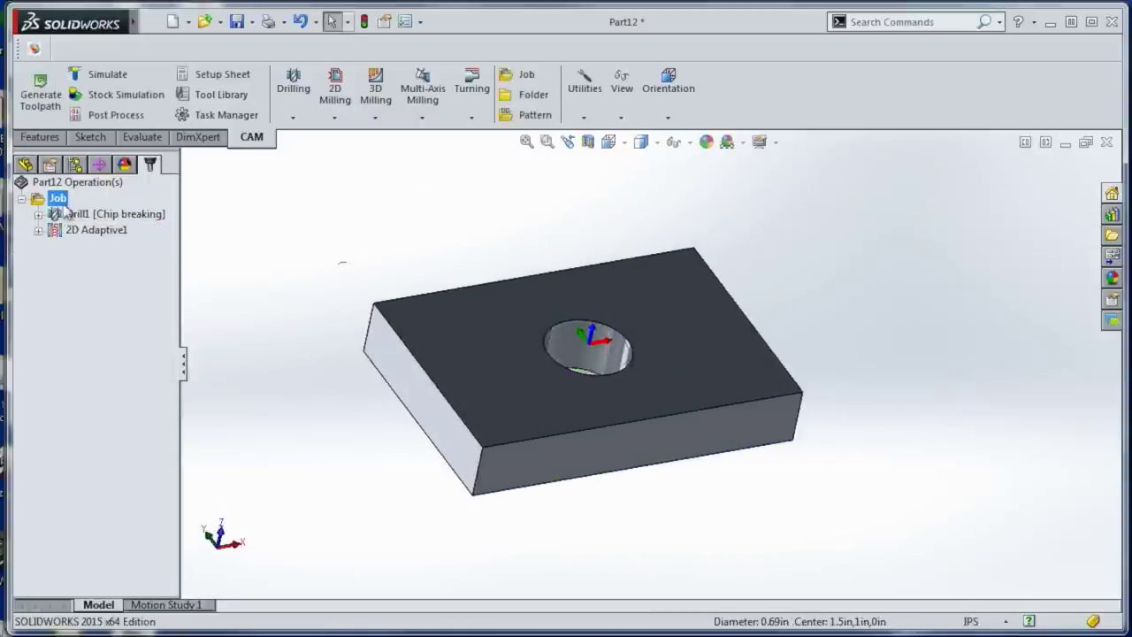
Display the Drill1 and 2D Adaptive1 toolpaths and inspect them in the hole.
{"action": "left_click", "coordinate": [123, 214]}
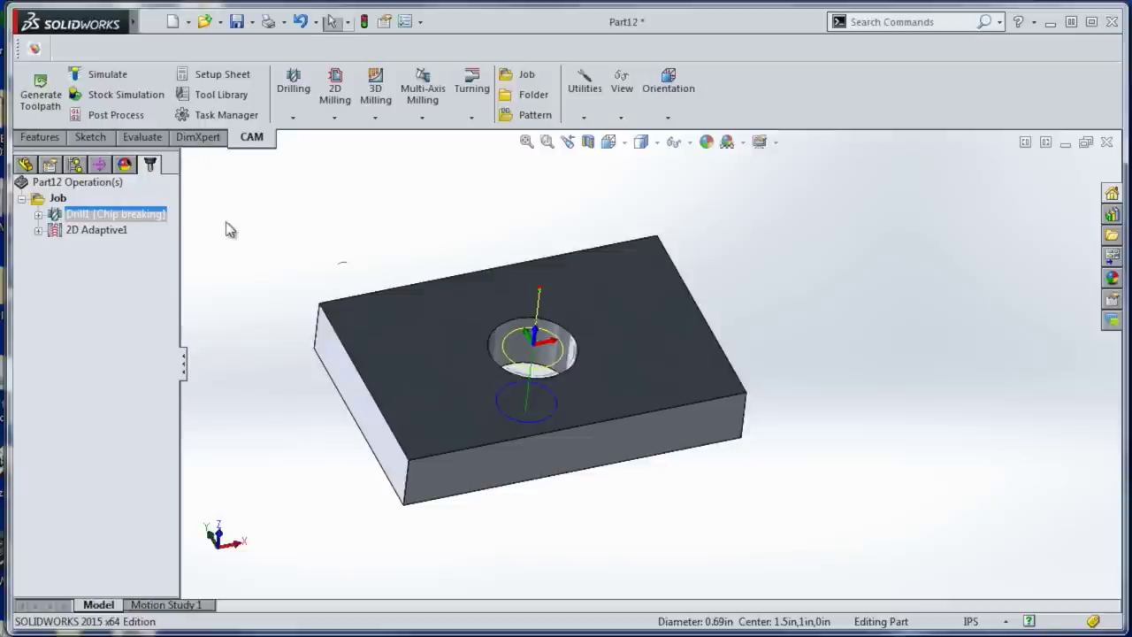
{"action": "left_click", "coordinate": [97, 230]}
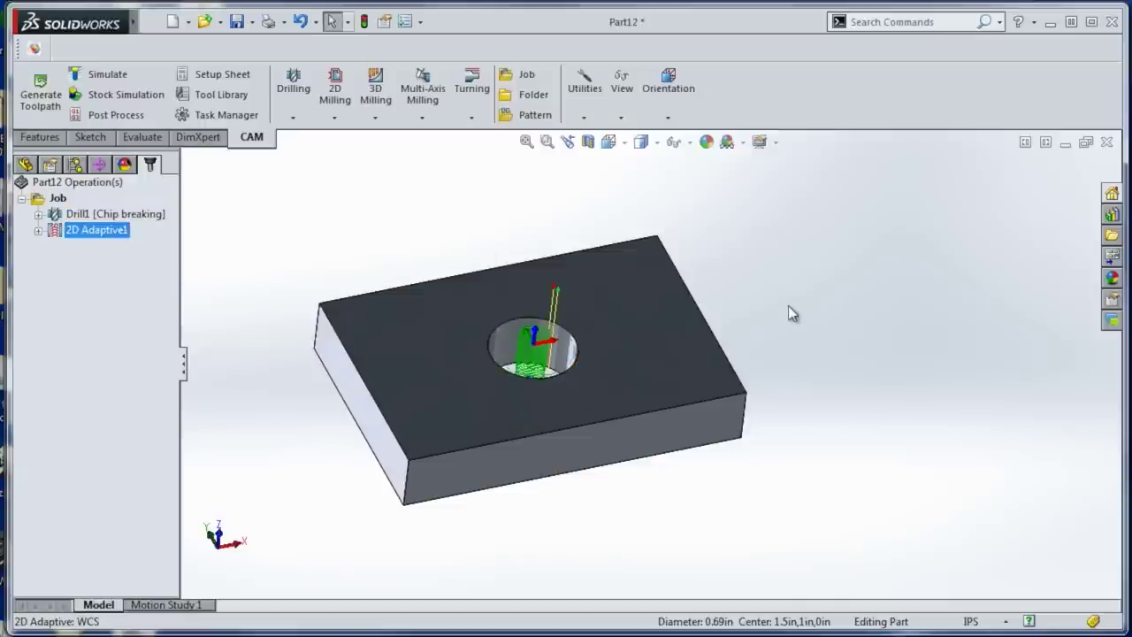
{"action": "left_click", "coordinate": [536, 347]}
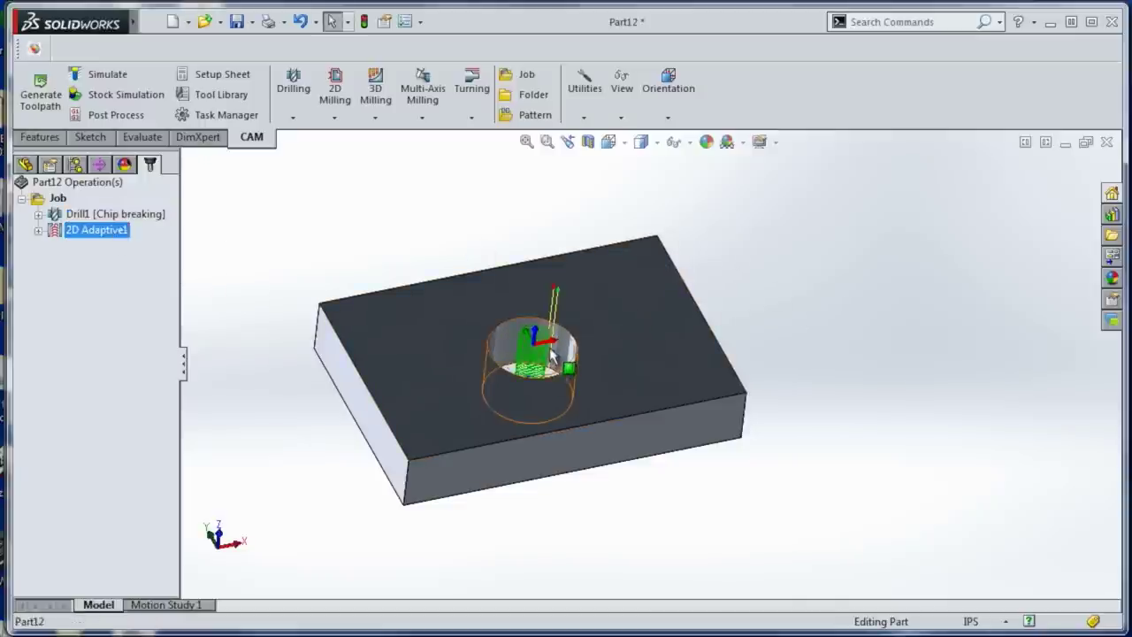
{"action": "scroll", "coordinate": [539, 362], "scroll_direction": "down", "scroll_amount": 5}
{"action": "middle_click_drag", "start_coordinate": [543, 375], "coordinate": [539, 399]}
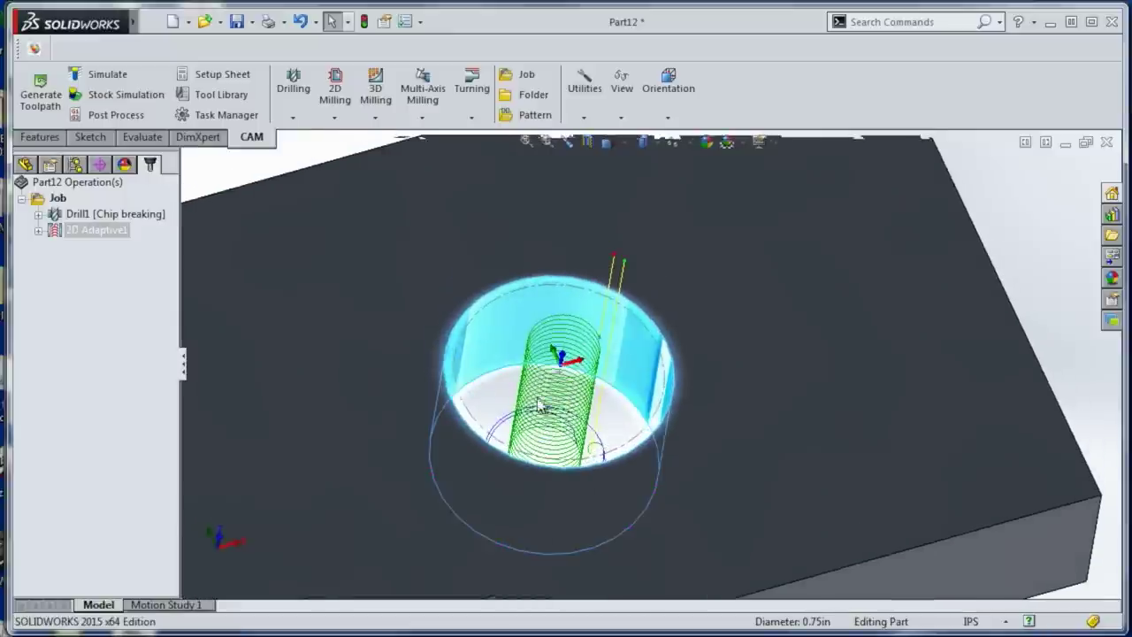
Change 2D Adaptive1's ramping from helix to Plunge.
{"action": "double_click", "coordinate": [93, 230]}
{"action": "left_click", "coordinate": [151, 243]}
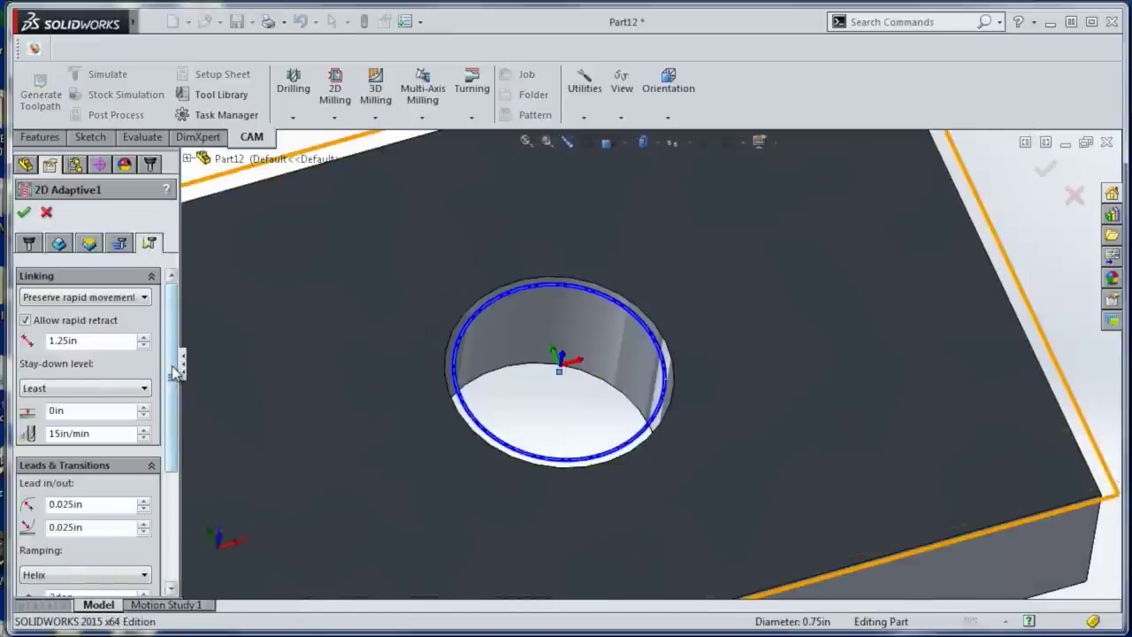
{"action": "scroll", "coordinate": [97, 398], "scroll_direction": "down", "scroll_amount": 4}
{"action": "left_click", "coordinate": [97, 395]}
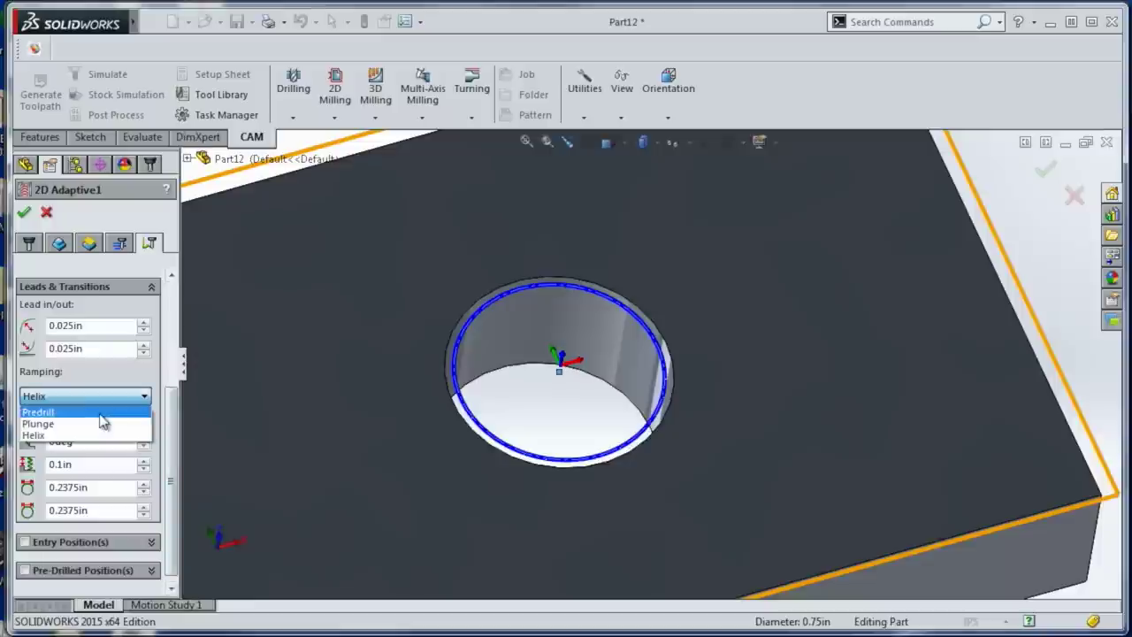
{"action": "left_click", "coordinate": [101, 424]}
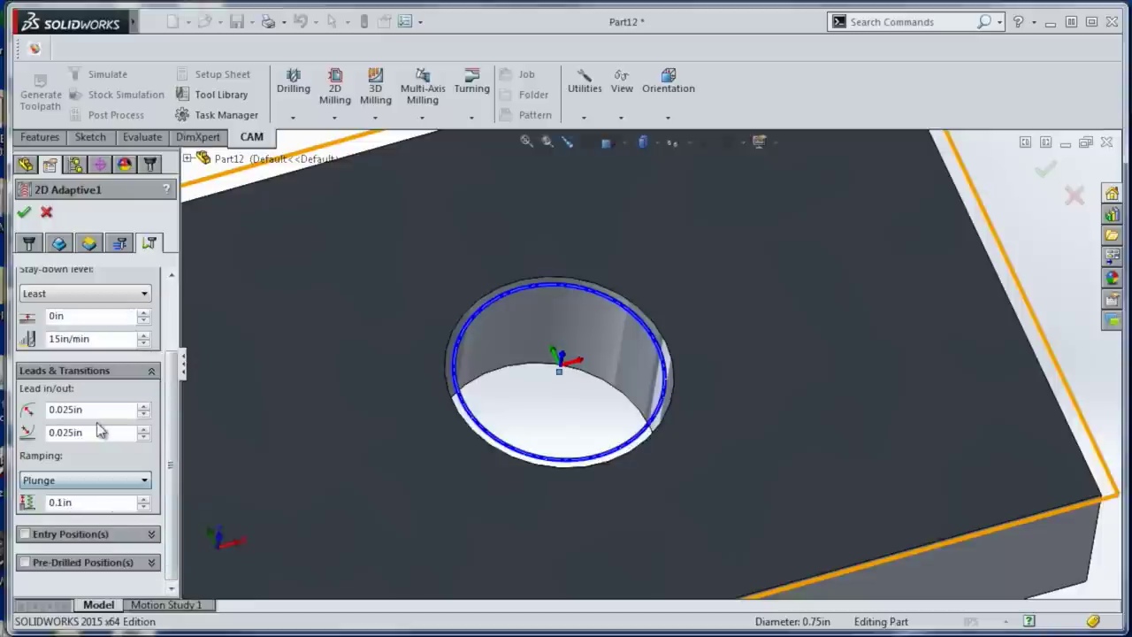
{"action": "left_click", "coordinate": [24, 214]}
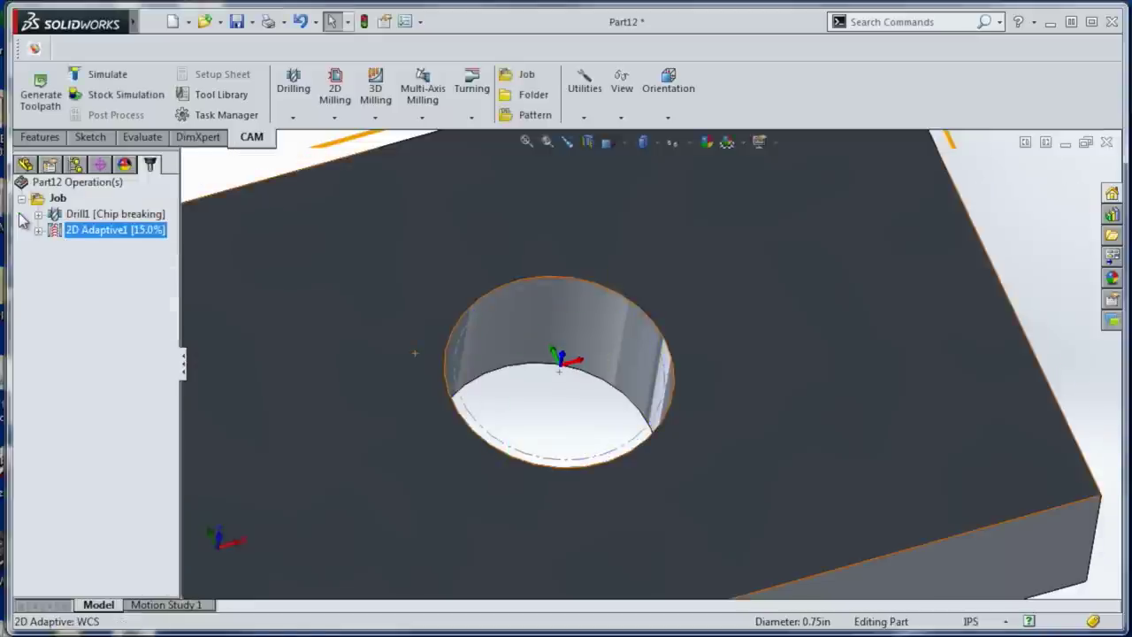
Enable Multiple depths on 2D Adaptive1 with a 0.26 in stepdown.
{"action": "right_click", "coordinate": [96, 230]}
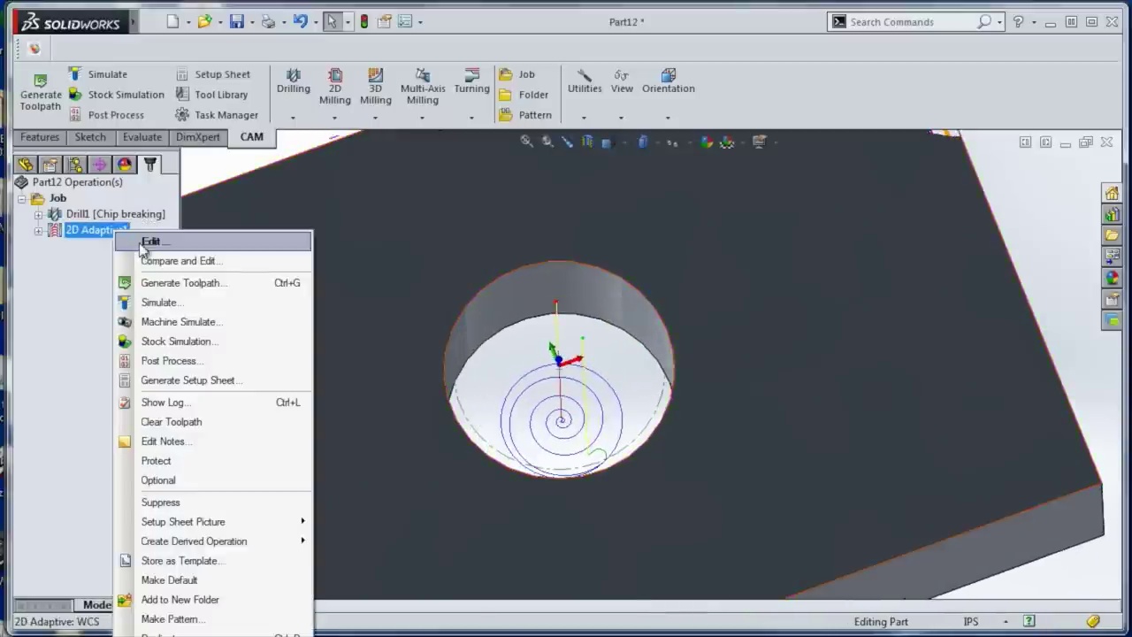
{"action": "left_click", "coordinate": [123, 245]}
{"action": "left_click", "coordinate": [118, 244]}
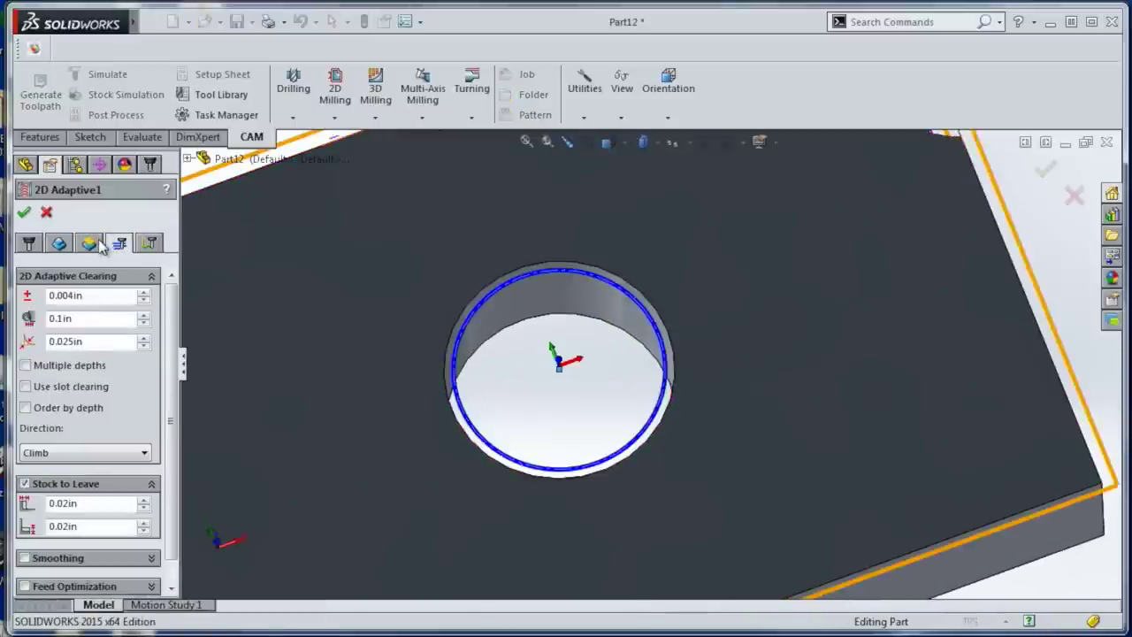
{"action": "left_click", "coordinate": [71, 366]}
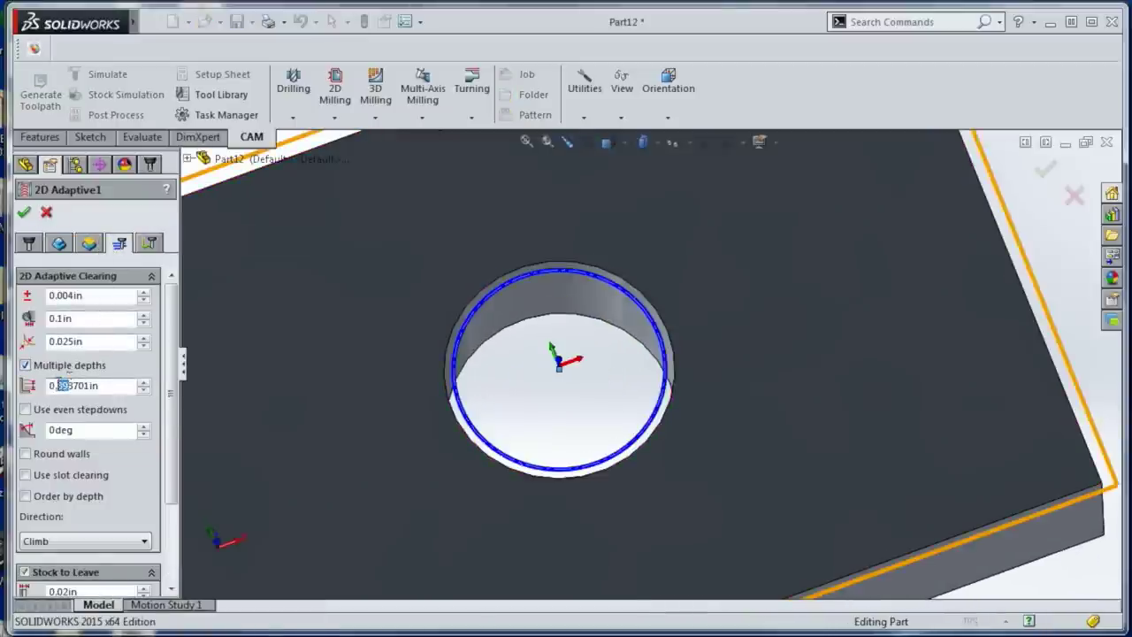
{"action": "left_click_drag", "start_coordinate": [58, 382], "coordinate": [49, 385]}
{"action": "double_click", "coordinate": [70, 387]}
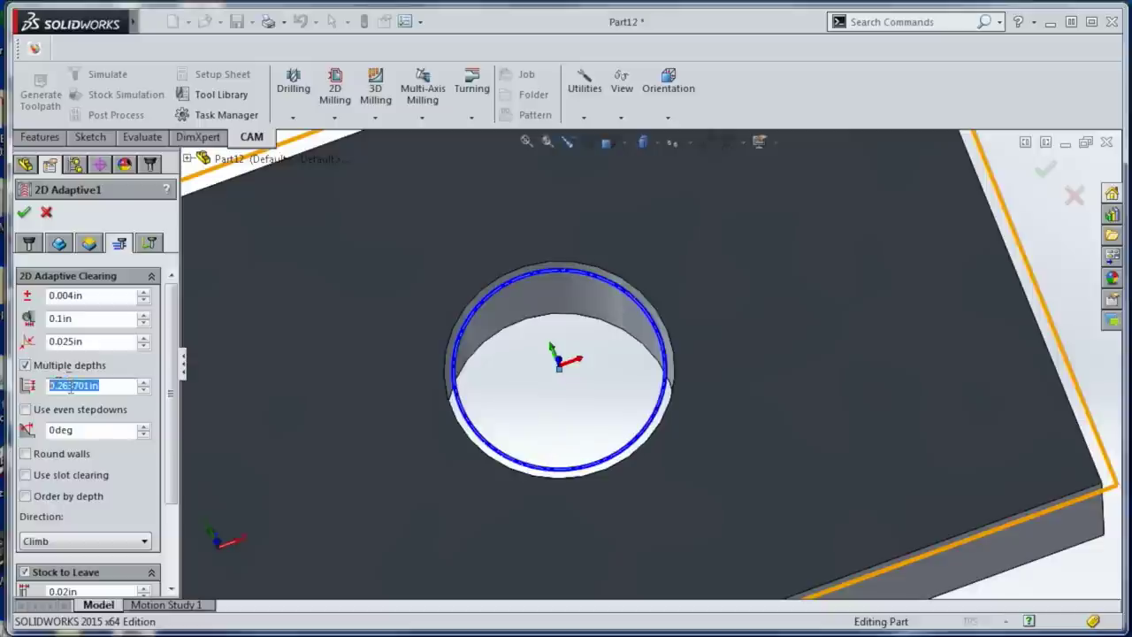
{"action": "key", "text": "BackSpace"}
{"action": "left_click", "coordinate": [24, 212]}
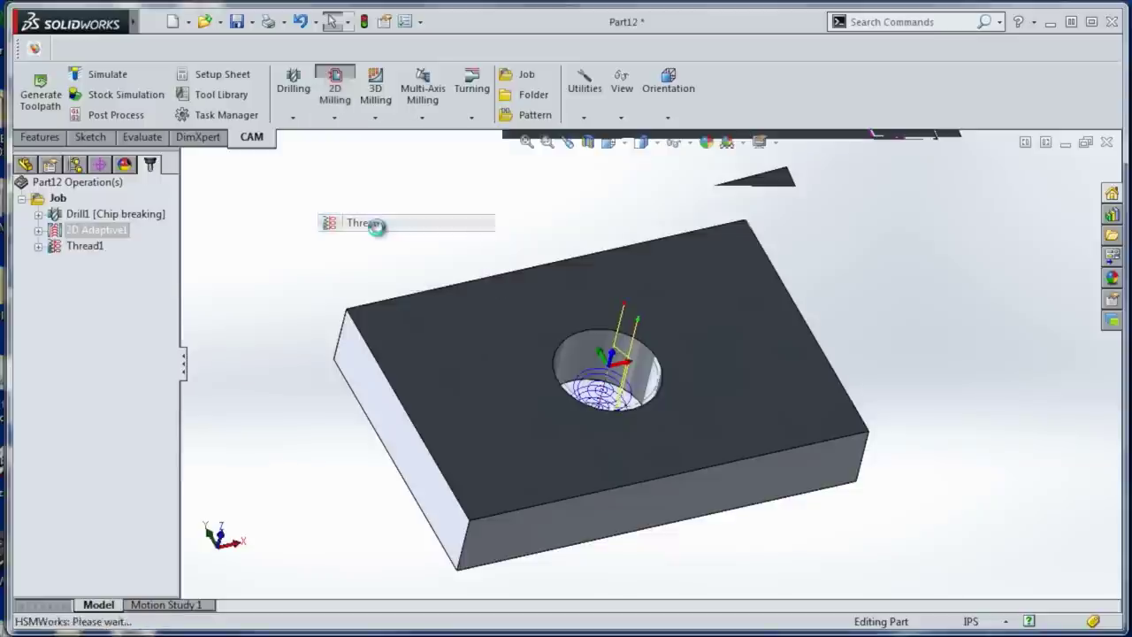
Create a new form mill in the JWS_JSync ALU library shaped from ThreadMill.SLDPRT.
{"action": "left_click", "coordinate": [93, 299]}
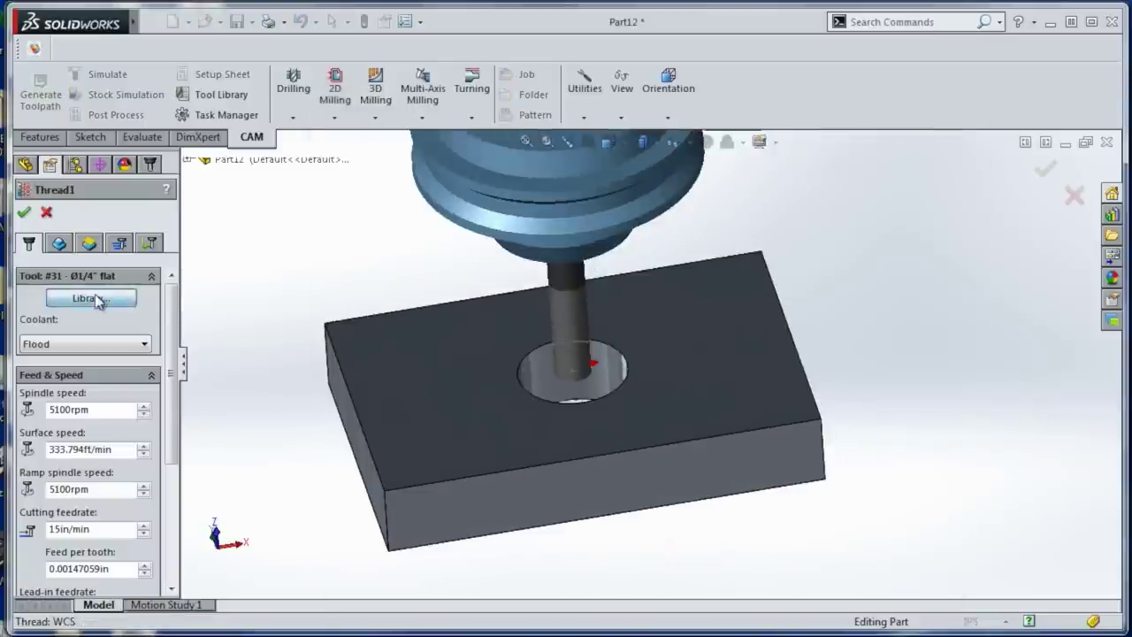
{"action": "left_click", "coordinate": [412, 290]}
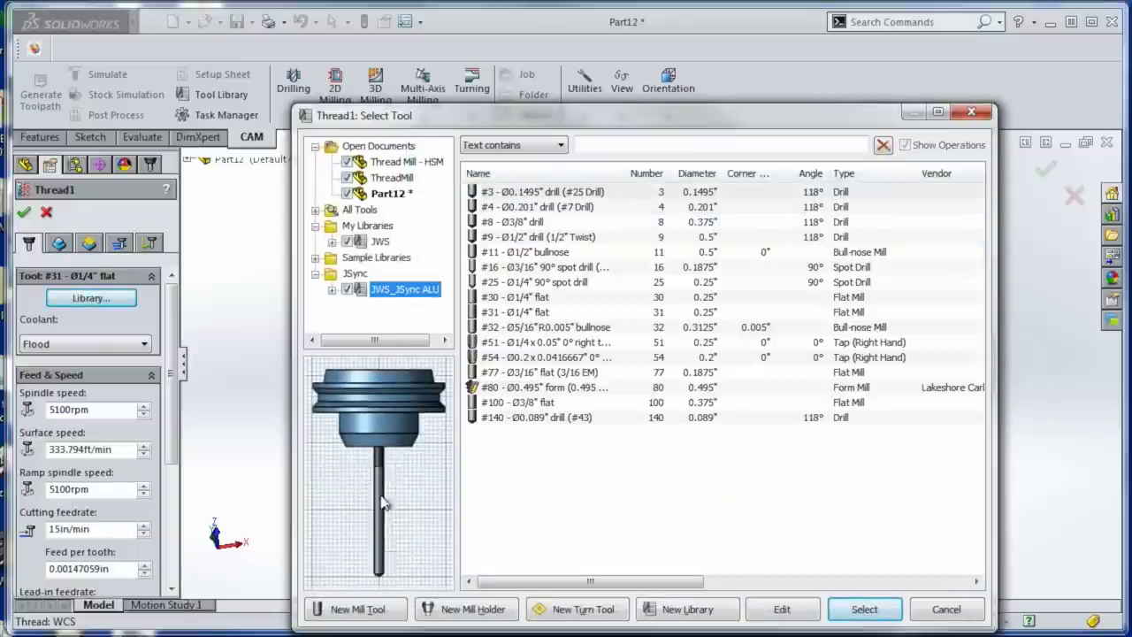
{"action": "left_click", "coordinate": [347, 619]}
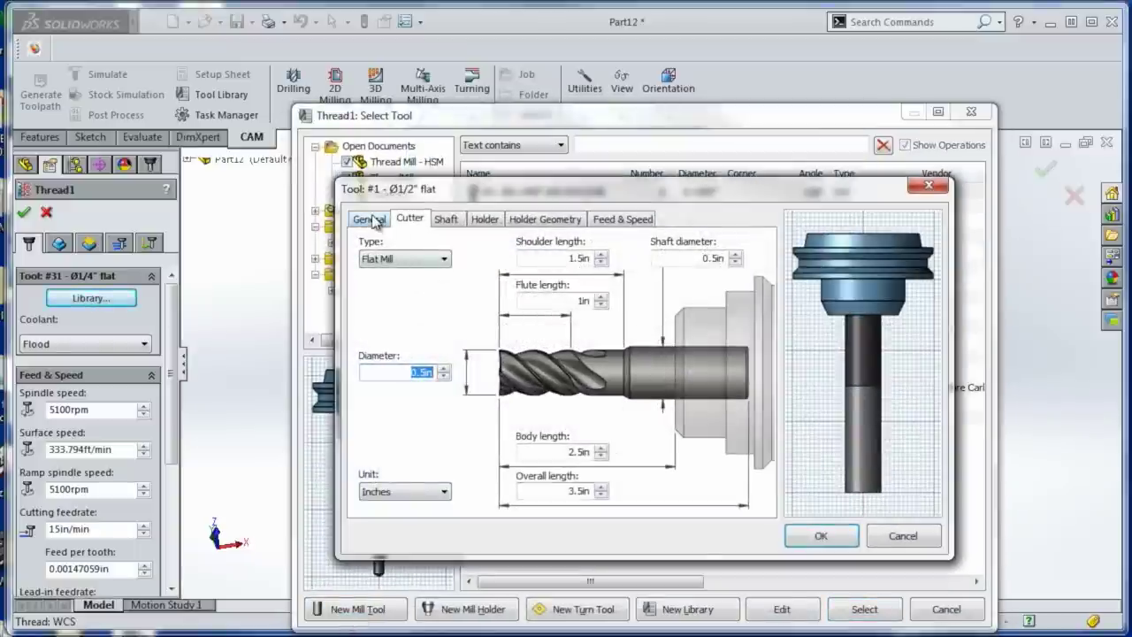
{"action": "left_click", "coordinate": [369, 219]}
{"action": "left_click", "coordinate": [411, 218]}
{"action": "left_click", "coordinate": [420, 259]}
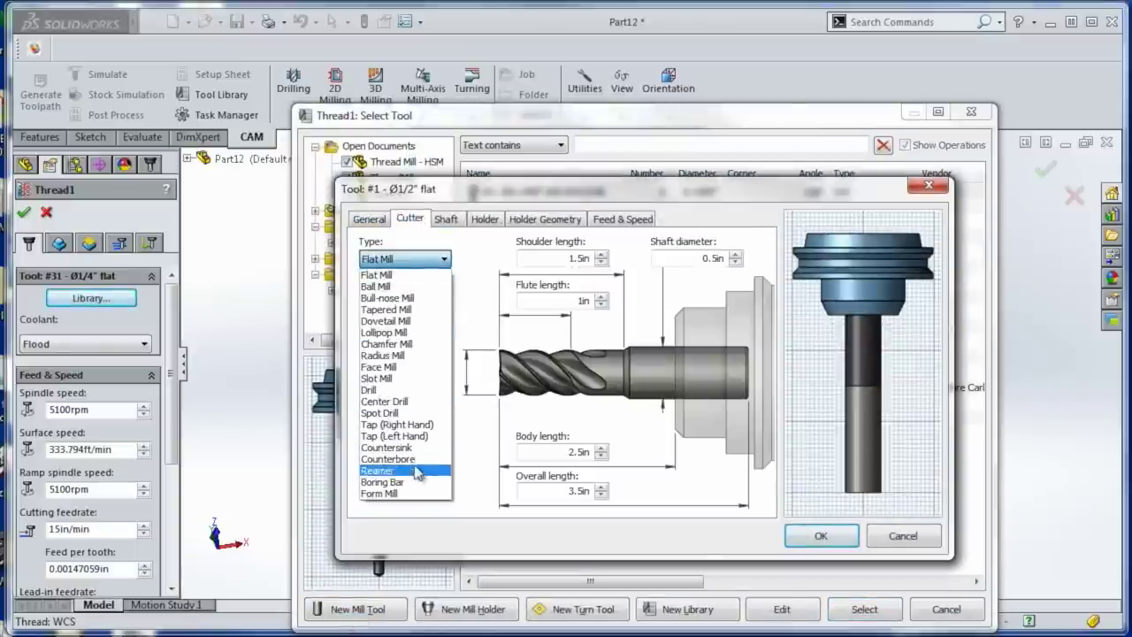
{"action": "left_click", "coordinate": [389, 493]}
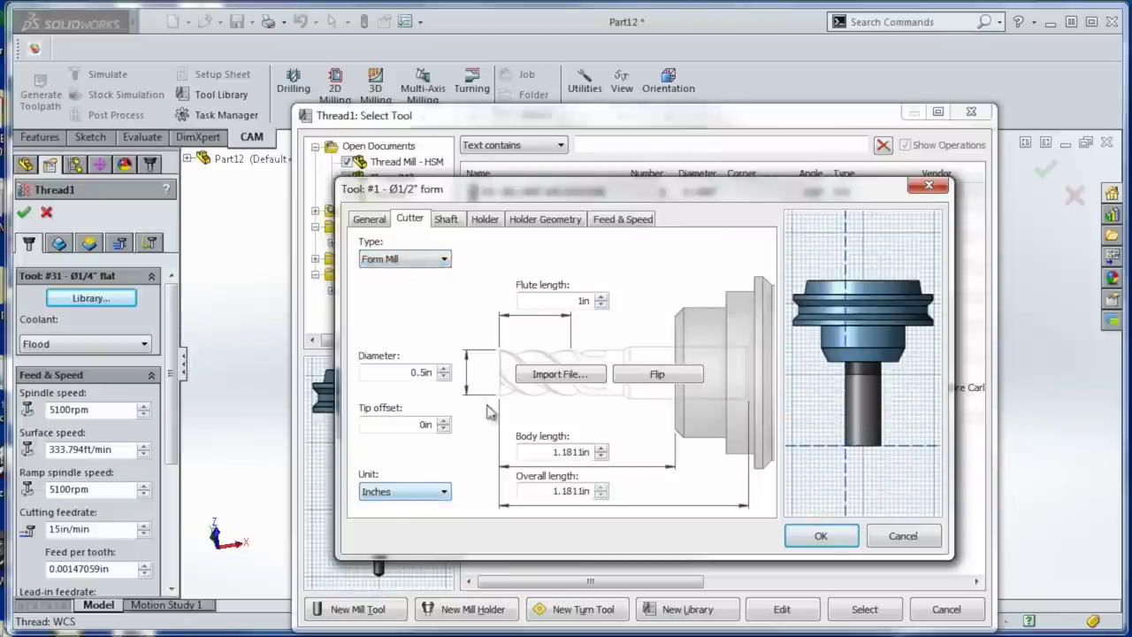
{"action": "left_click", "coordinate": [547, 375]}
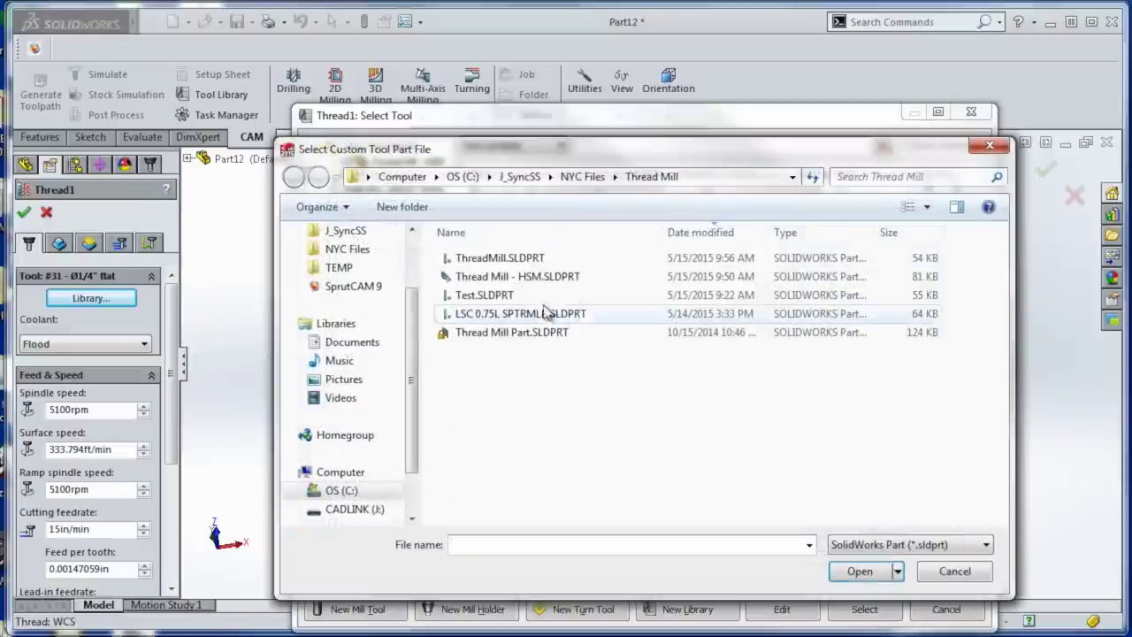
{"action": "double_click", "coordinate": [500, 259]}
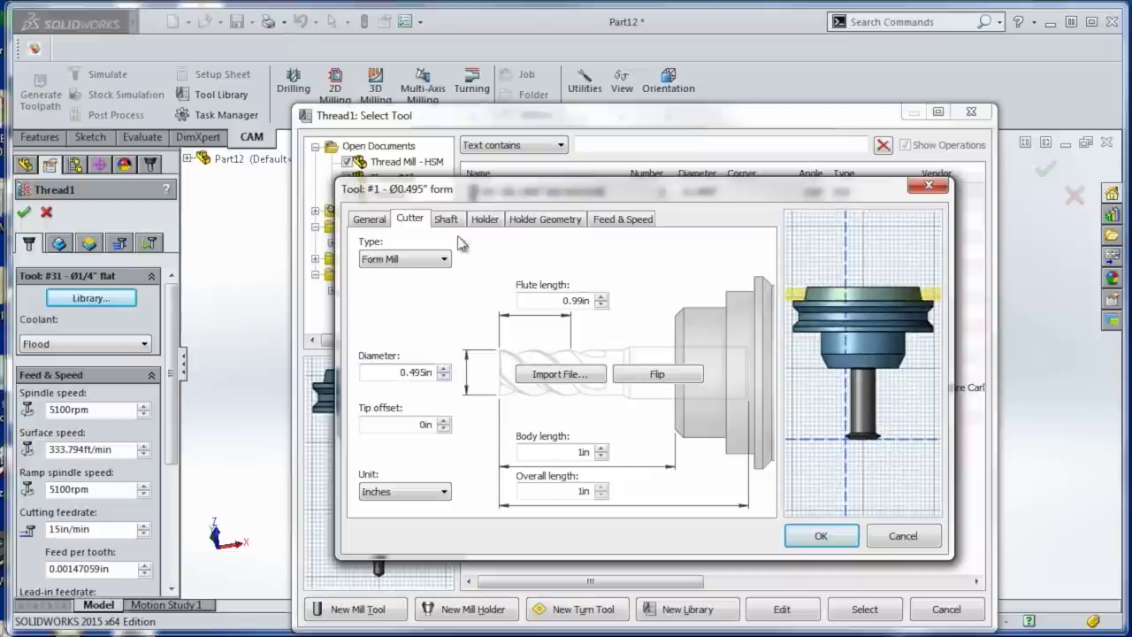
Set the new tool's cutting feedrate to 15 and plunge feedrate to 10 in/min.
{"action": "left_click", "coordinate": [367, 220]}
{"action": "left_click", "coordinate": [624, 224]}
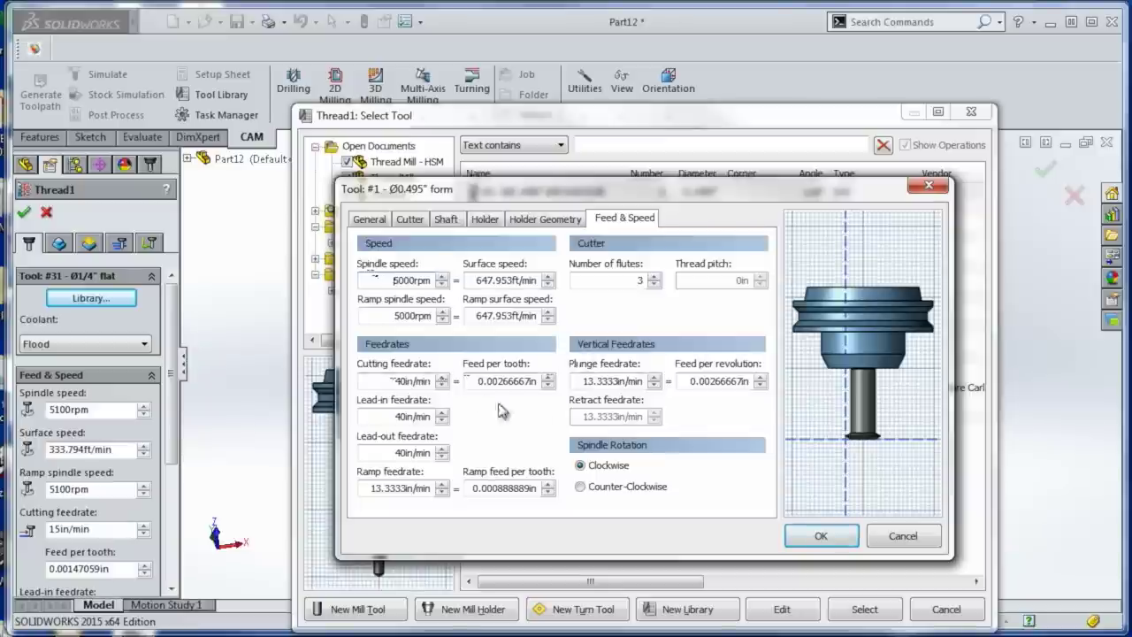
{"action": "left_click_drag", "start_coordinate": [433, 383], "coordinate": [469, 389]}
{"action": "type", "text": "15"}
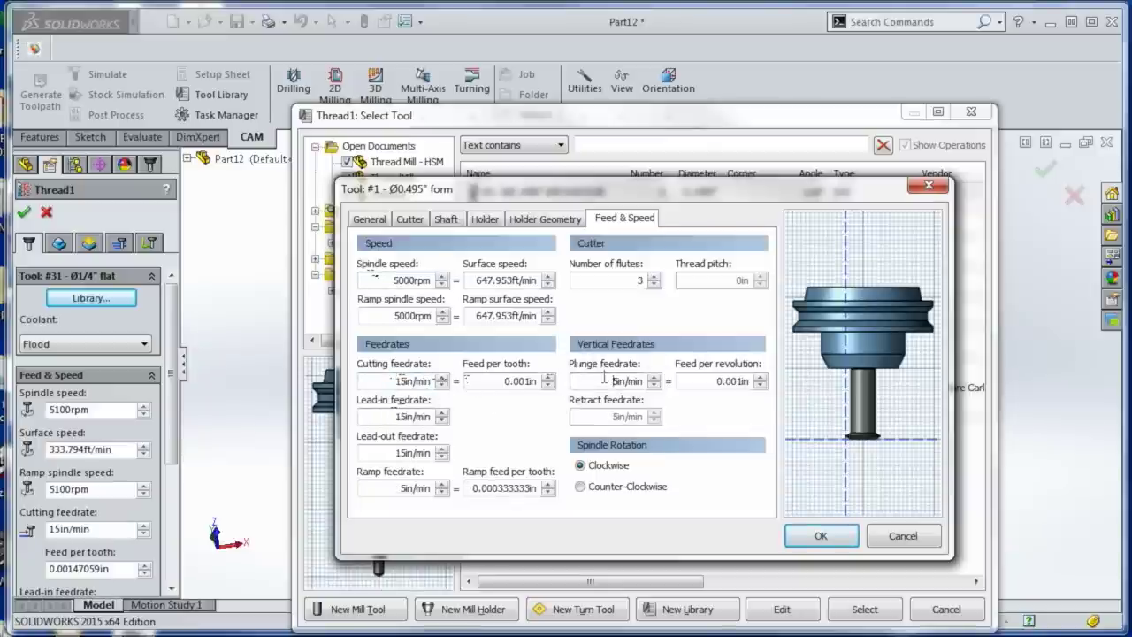
{"action": "left_click_drag", "start_coordinate": [605, 379], "coordinate": [649, 382]}
{"action": "type", "text": "10"}
Number the form mill 141, accept it, and assign it to Thread1.
{"action": "left_click", "coordinate": [370, 219]}
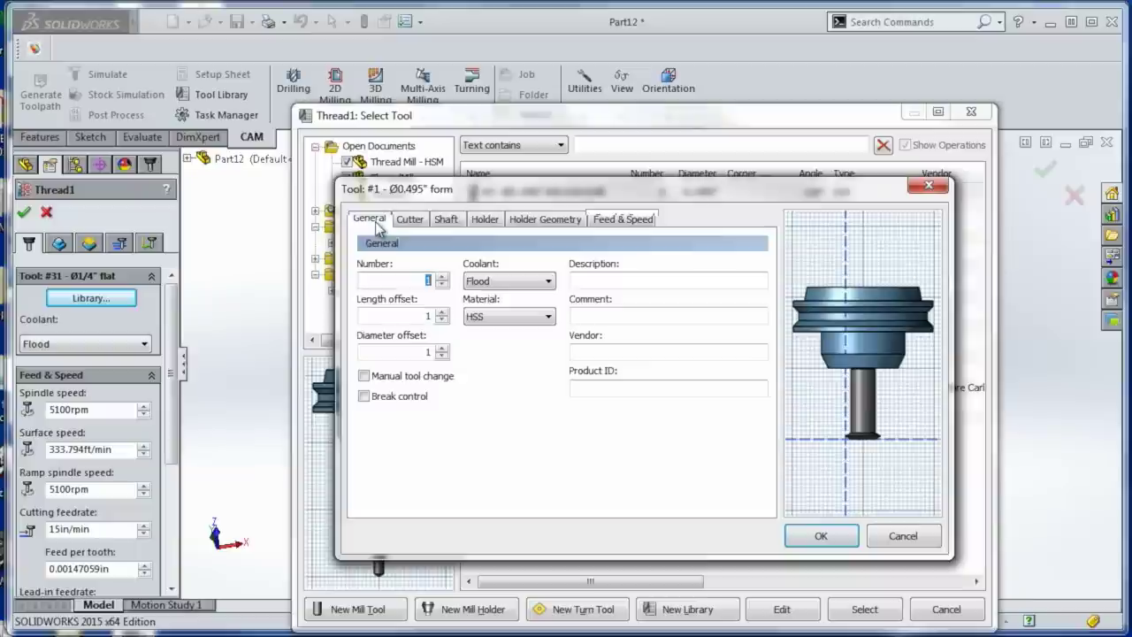
{"action": "type", "text": "0"}
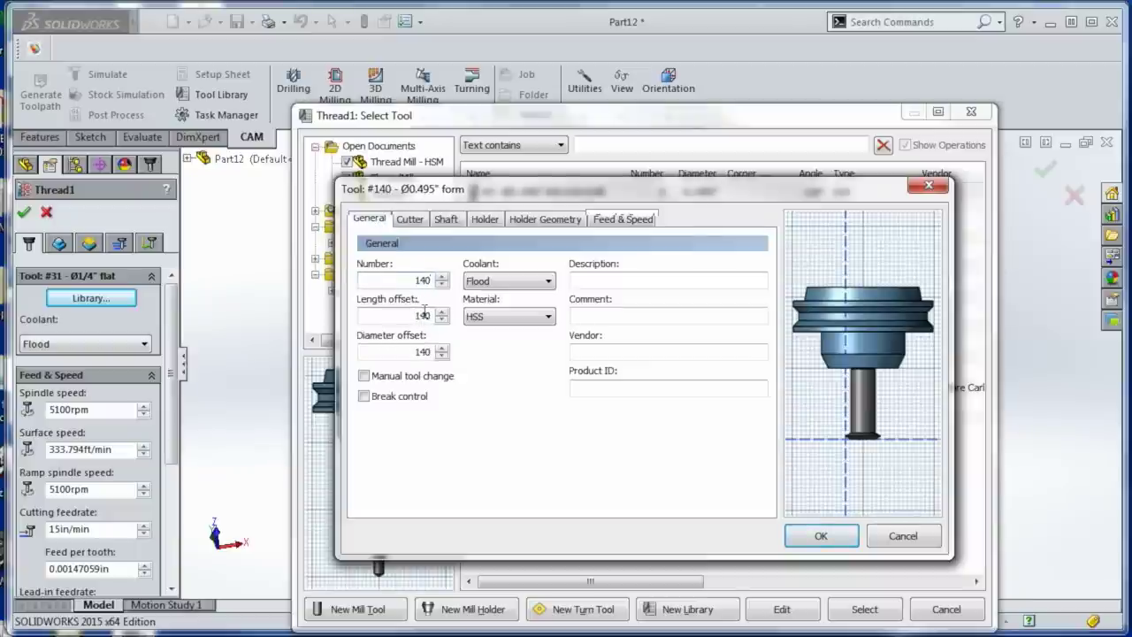
{"action": "key", "text": "BackSpace"}
{"action": "type", "text": "1"}
{"action": "left_click", "coordinate": [410, 219]}
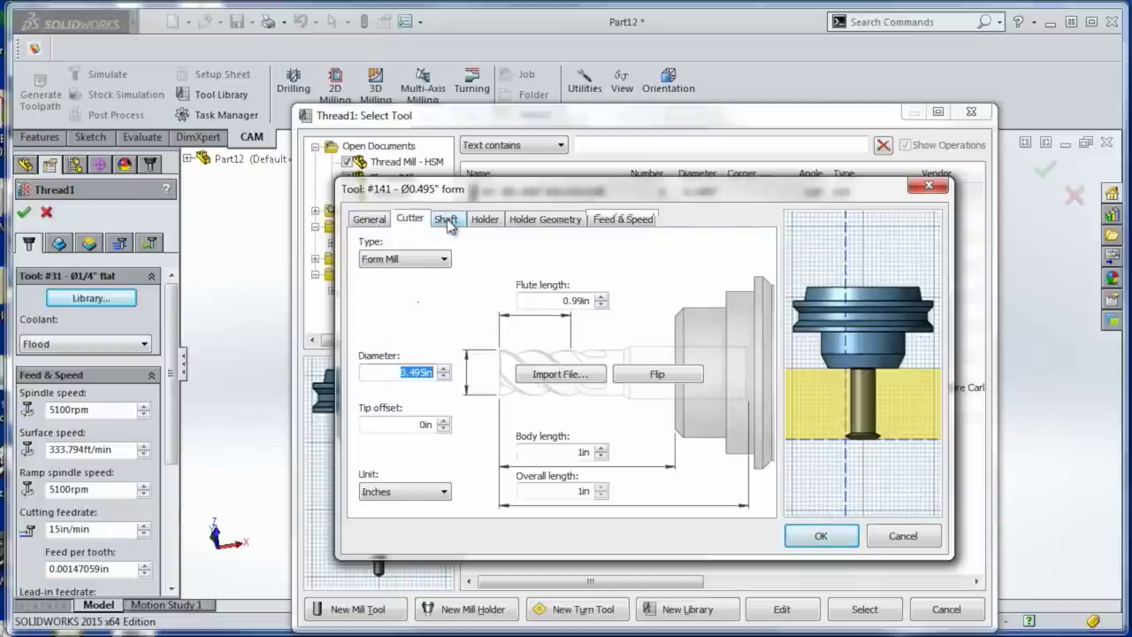
{"action": "left_click", "coordinate": [446, 219]}
{"action": "left_click", "coordinate": [484, 220]}
{"action": "left_click", "coordinate": [545, 219]}
{"action": "left_click", "coordinate": [821, 535]}
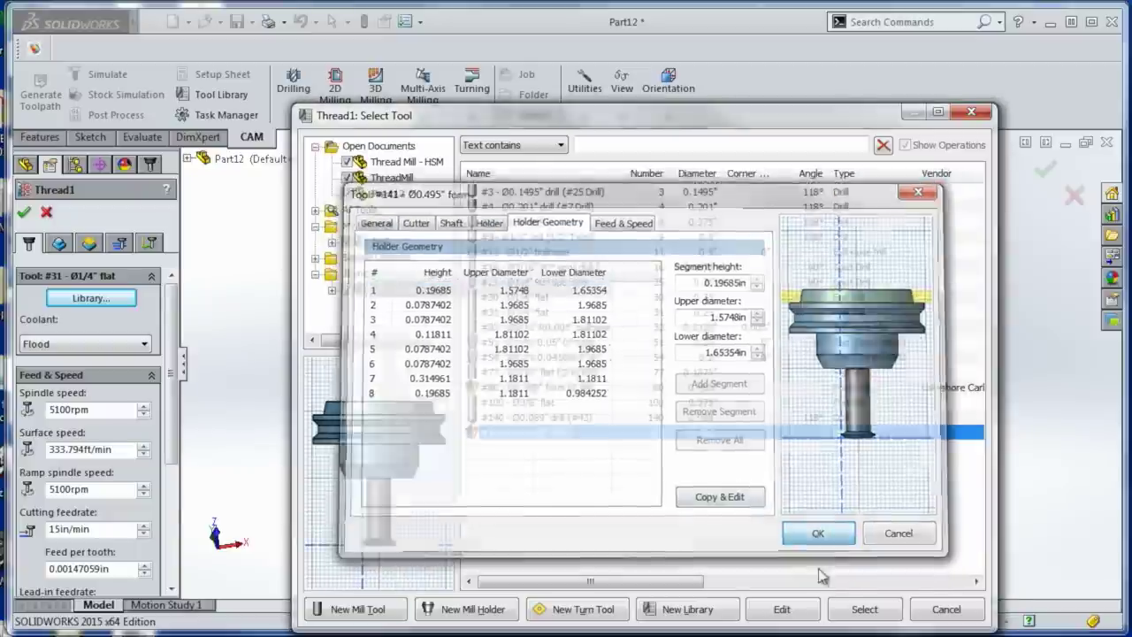
{"action": "left_click", "coordinate": [862, 609]}
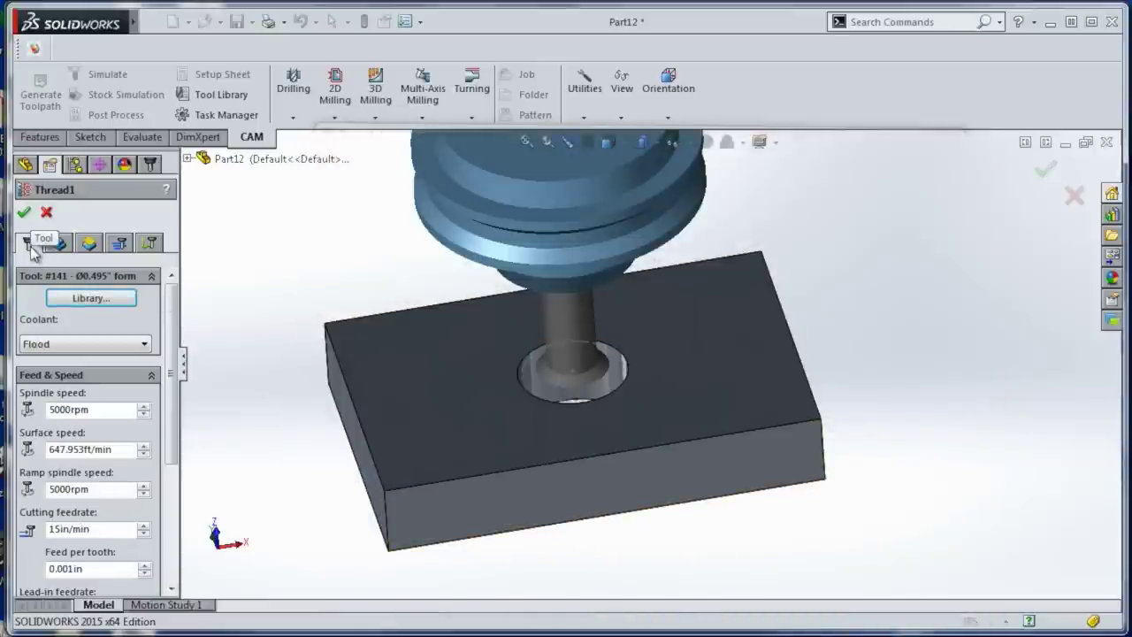
Give Thread1 a 0.05 in retract height and a -0.1 in bottom offset, correcting an initial -0.2.
{"action": "left_click", "coordinate": [59, 244]}
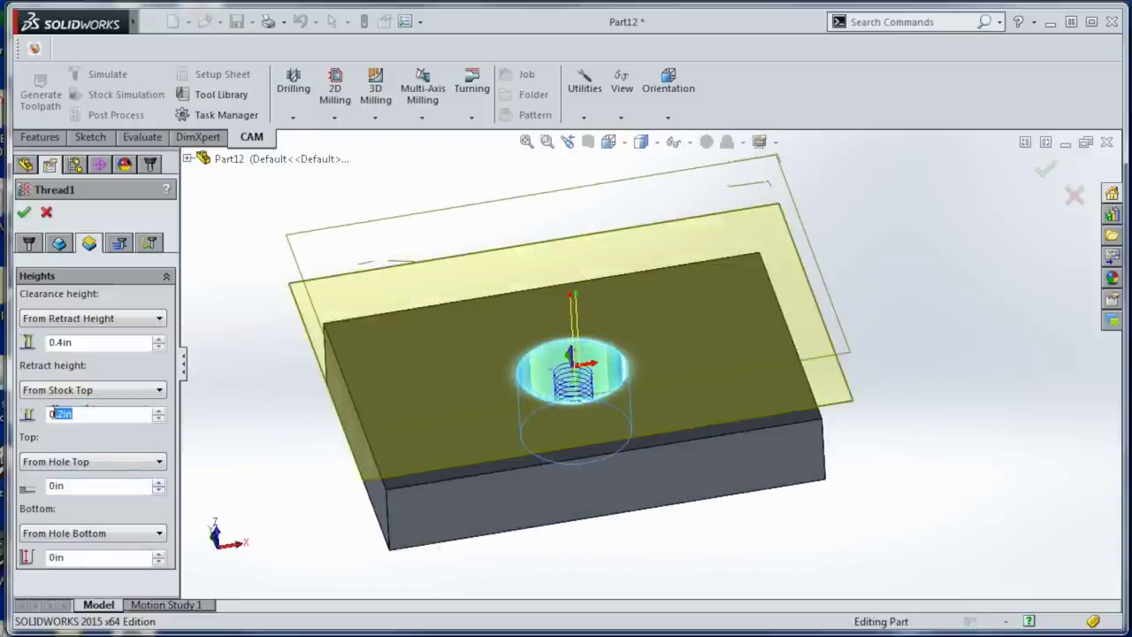
{"action": "type", "text": "0.05"}
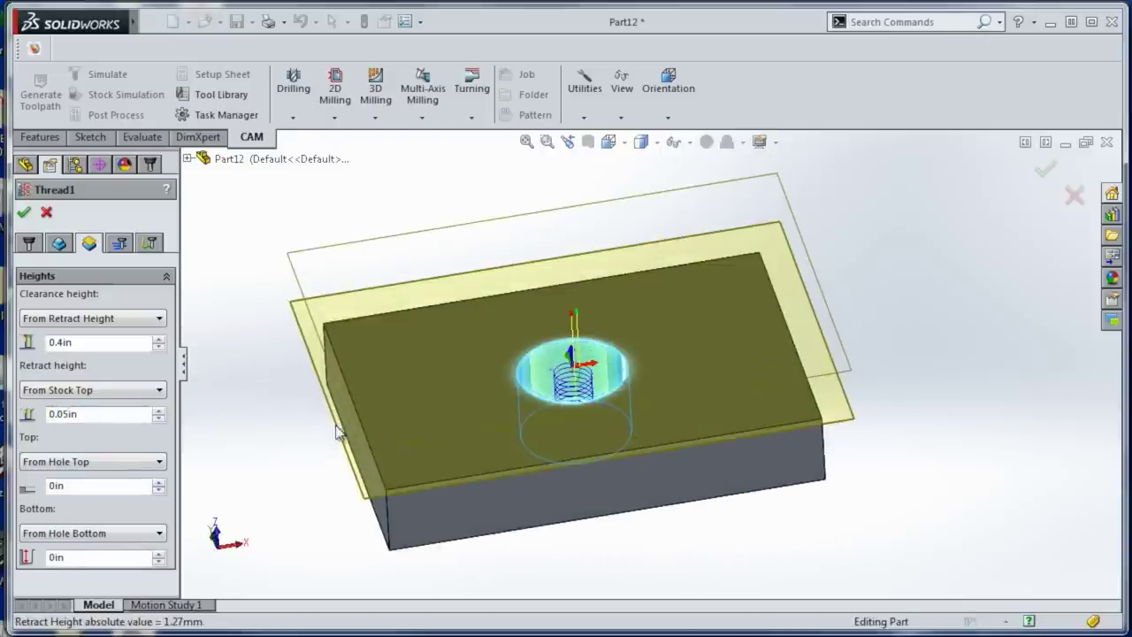
{"action": "left_click", "coordinate": [124, 557]}
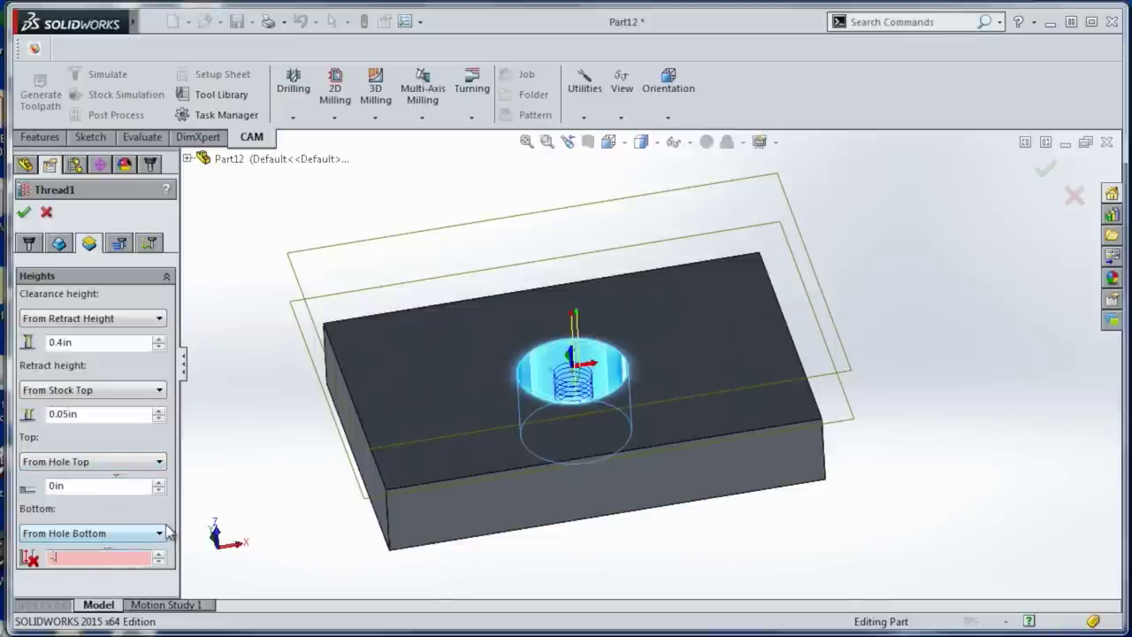
{"action": "type", "text": "-.2"}
{"action": "key", "text": "Return"}
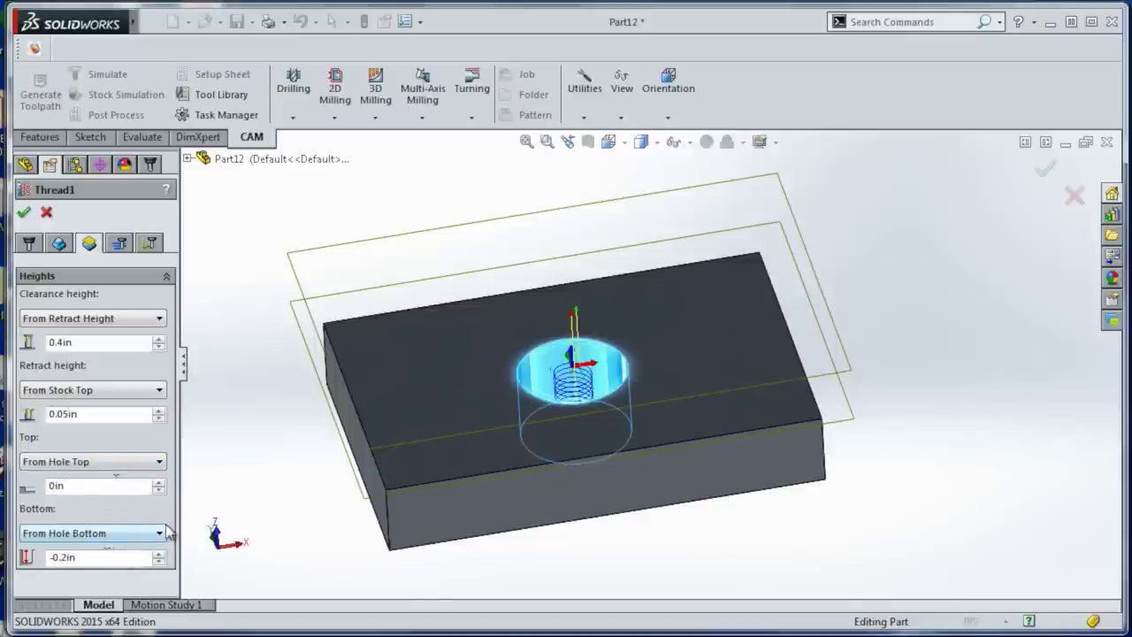
{"action": "middle_click_drag", "start_coordinate": [280, 463], "coordinate": [276, 348]}
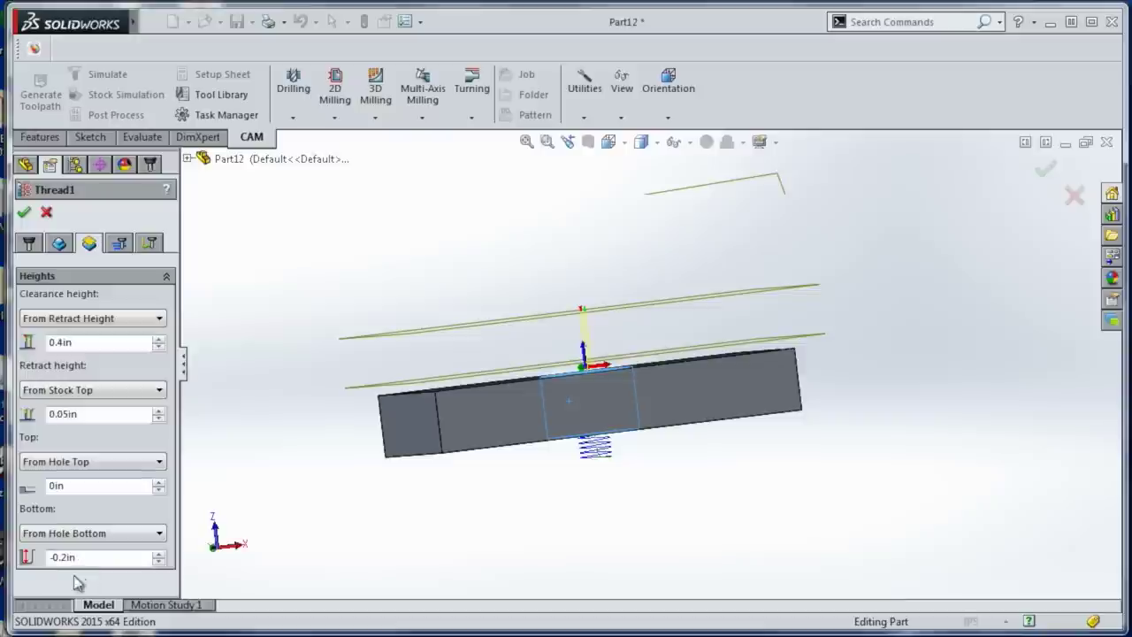
{"action": "type", "text": "1"}
{"action": "key", "text": "Return"}
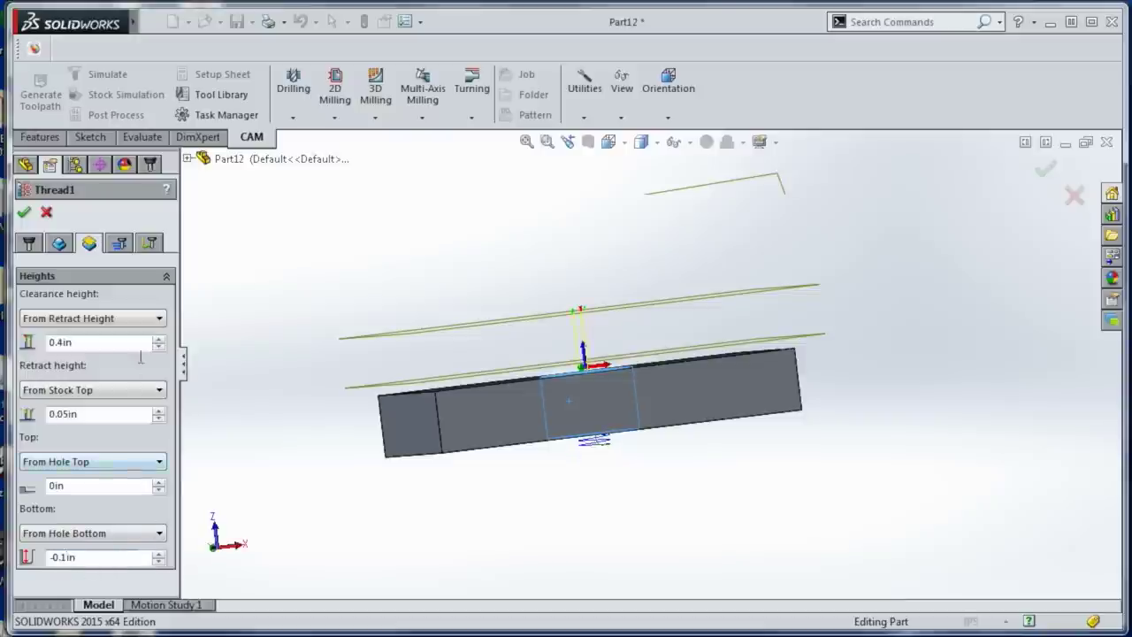
{"action": "left_click", "coordinate": [119, 244]}
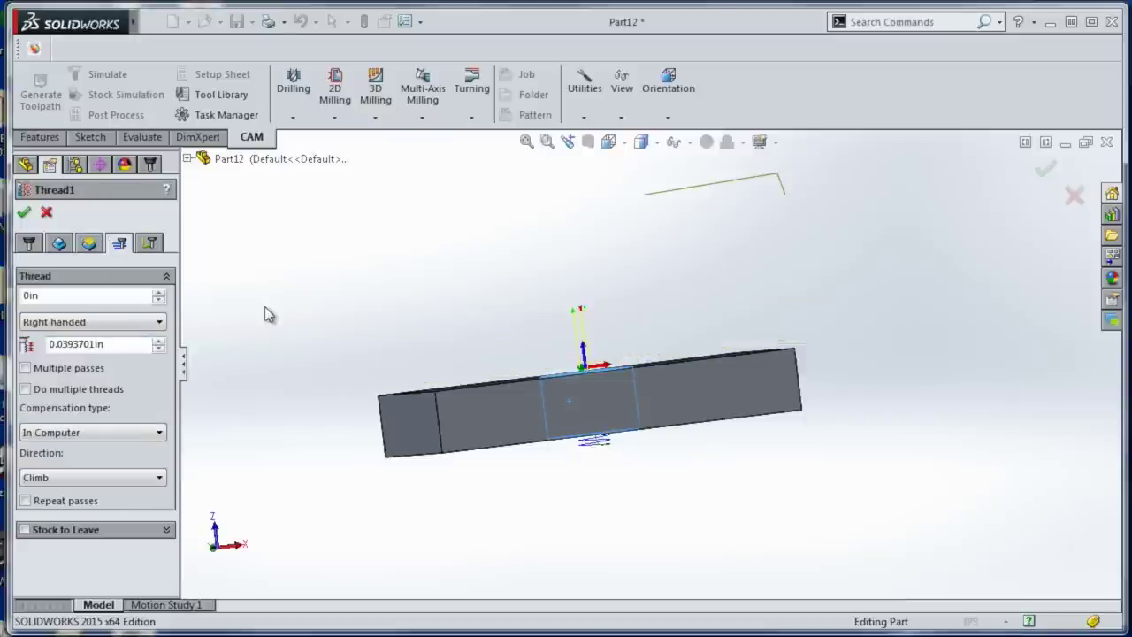
Enter 1/100 as Thread1's thread pitch to get a 0.1 in pitch.
{"action": "double_click", "coordinate": [119, 344]}
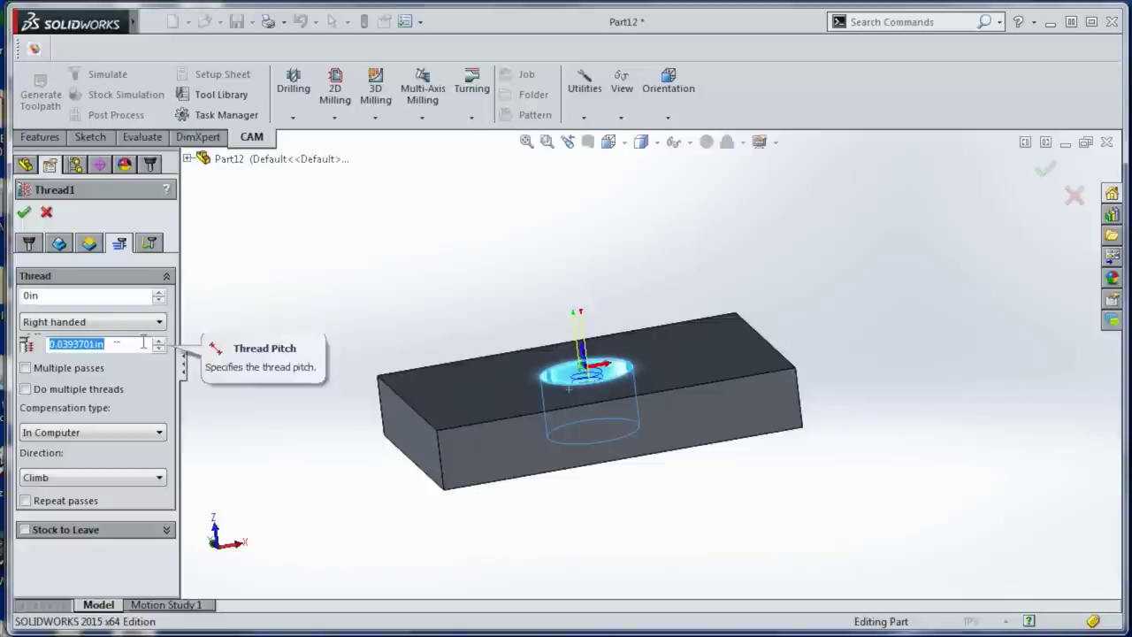
{"action": "type", "text": "1/"}
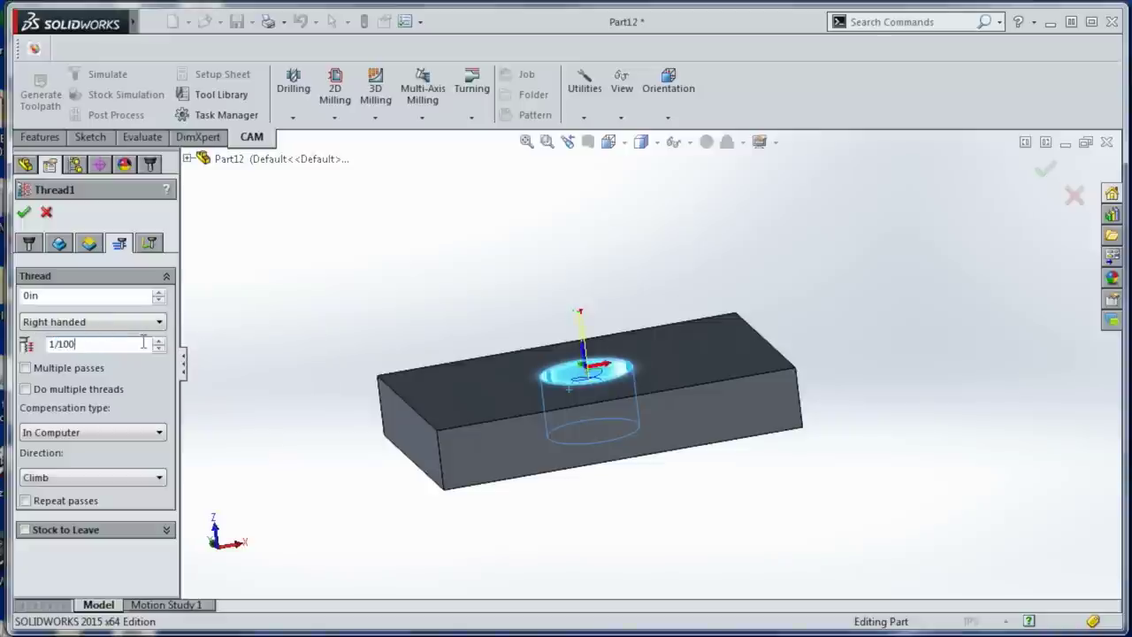
{"action": "type", "text": "100"}
{"action": "key", "text": "Return"}
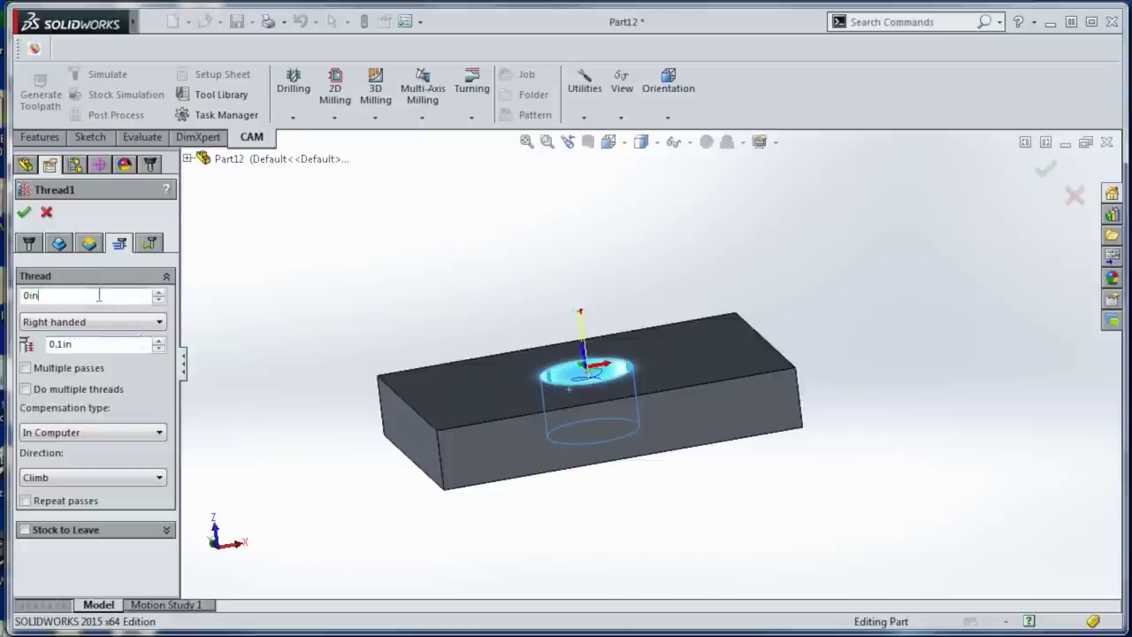
Try a negative stock-to-leave amount on the thread, then switch stock to leave off.
{"action": "double_click", "coordinate": [31, 295]}
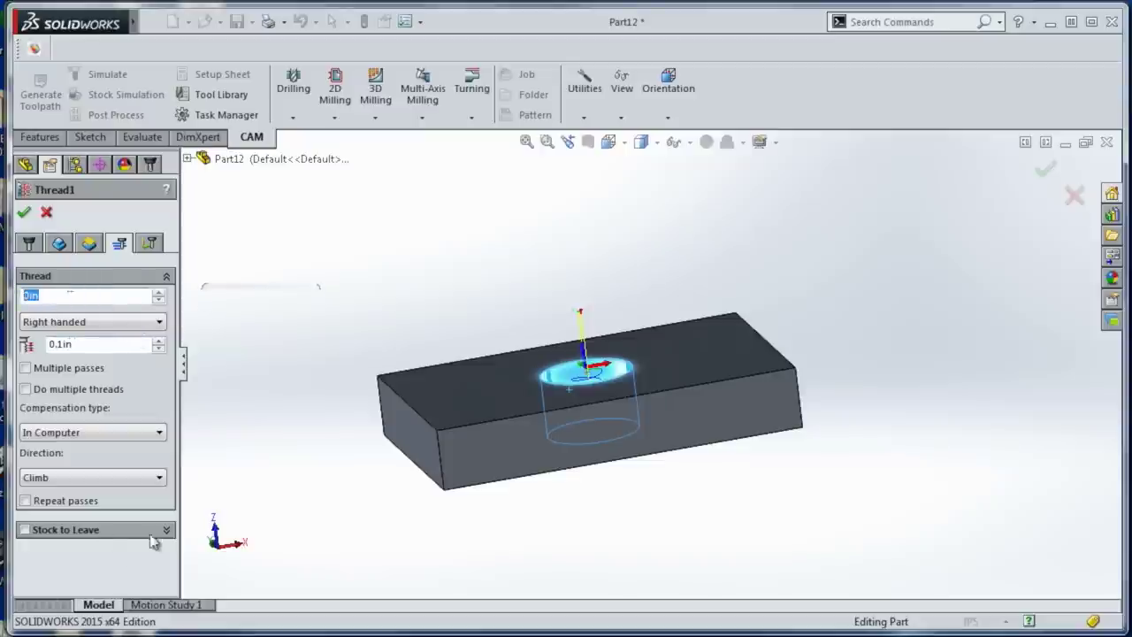
{"action": "left_click", "coordinate": [26, 530]}
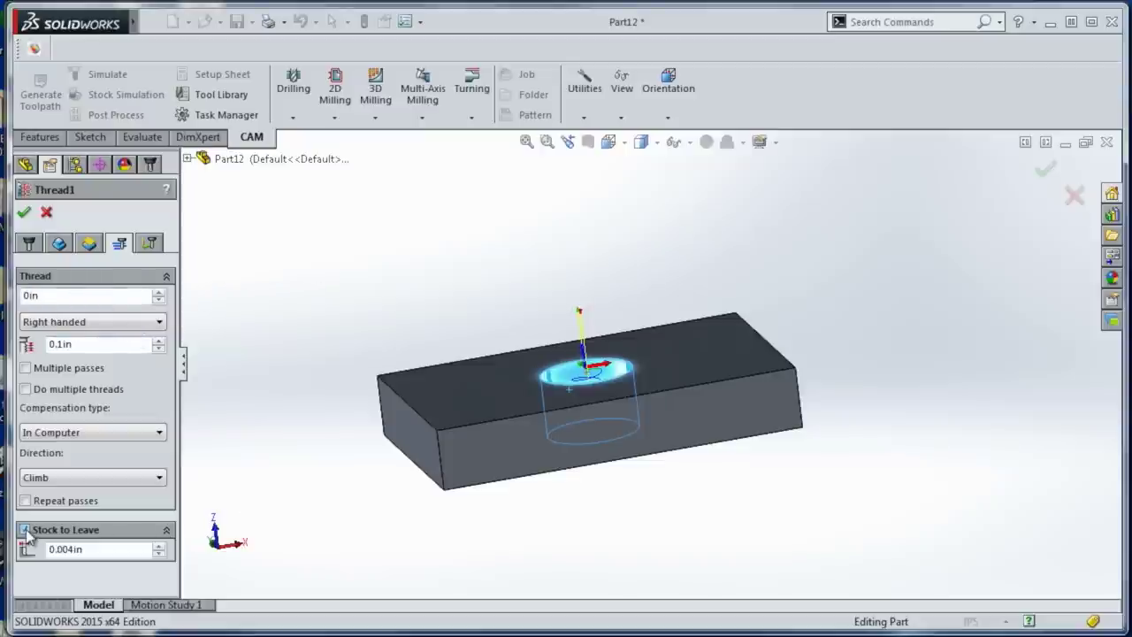
{"action": "double_click", "coordinate": [60, 296]}
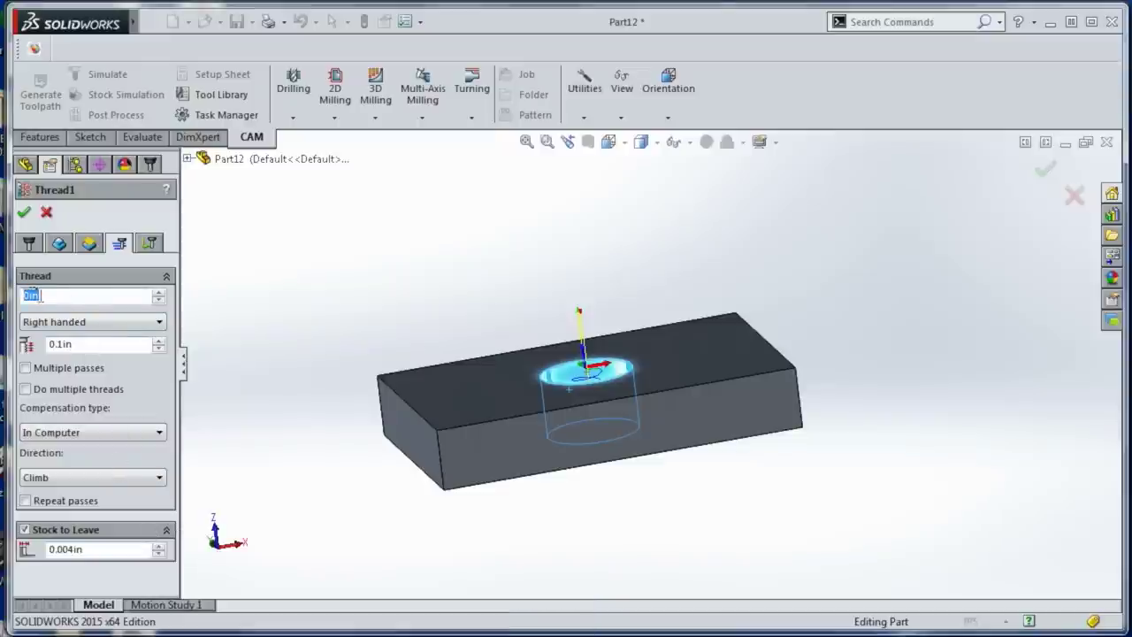
{"action": "left_click", "coordinate": [94, 549]}
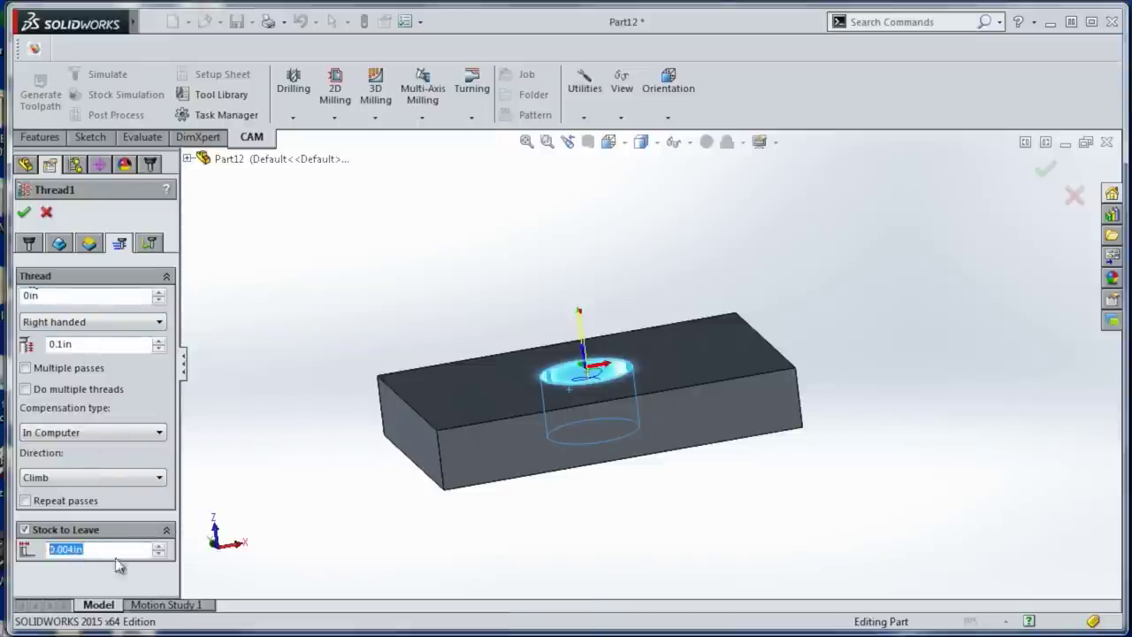
{"action": "type", "text": "-.005"}
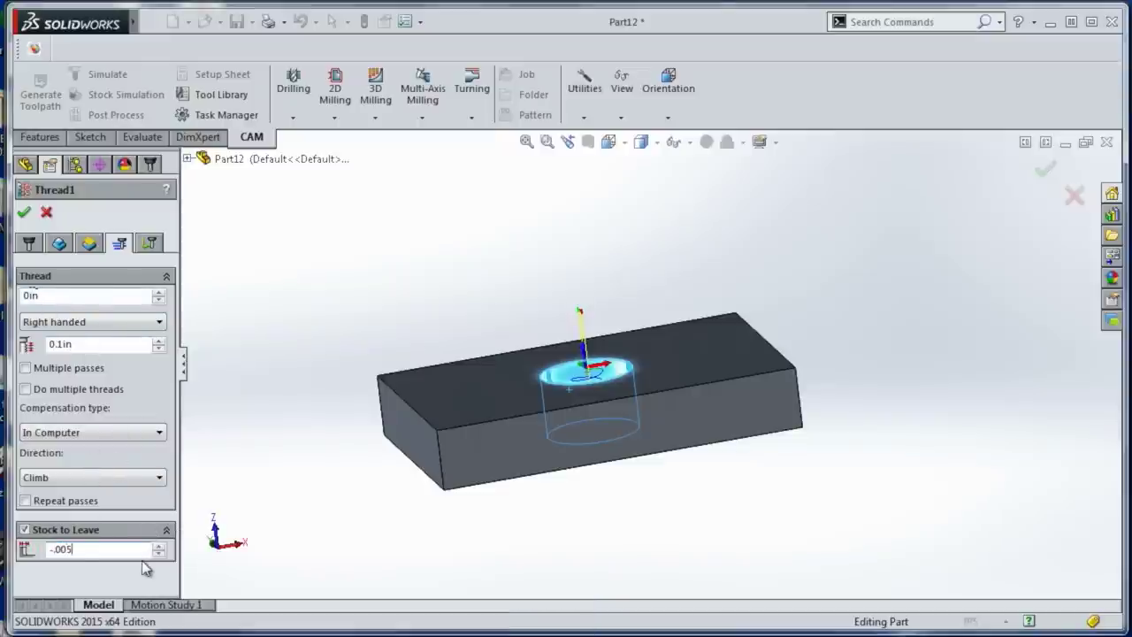
{"action": "left_click", "coordinate": [53, 534]}
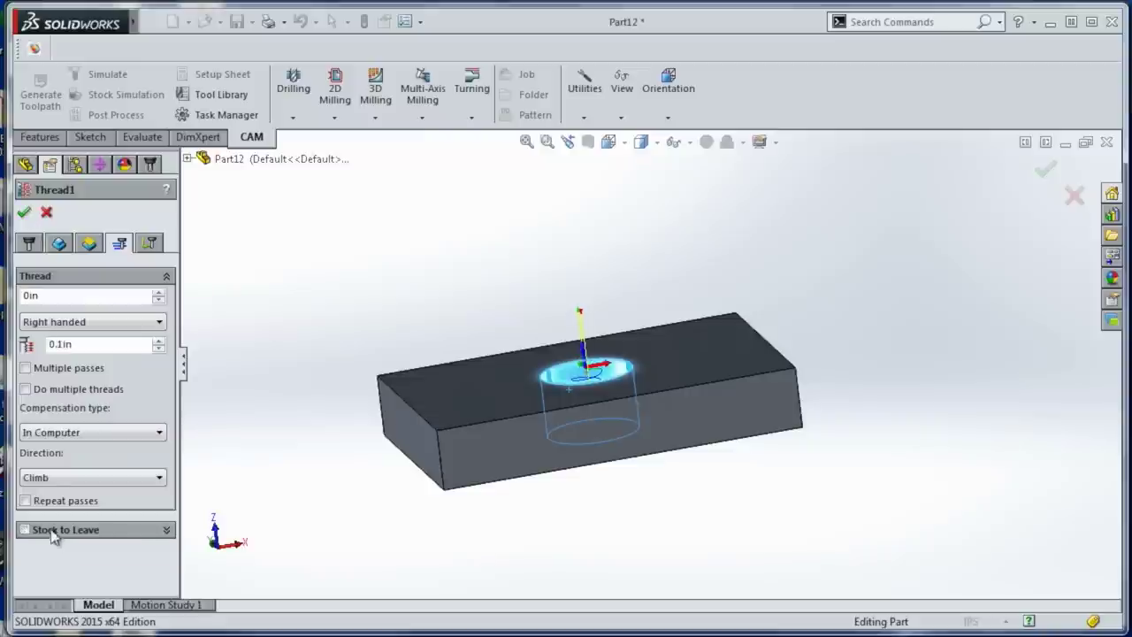
Accept Thread1 and open Cut-Extrude1's Sketch2 for editing.
{"action": "left_click", "coordinate": [24, 213]}
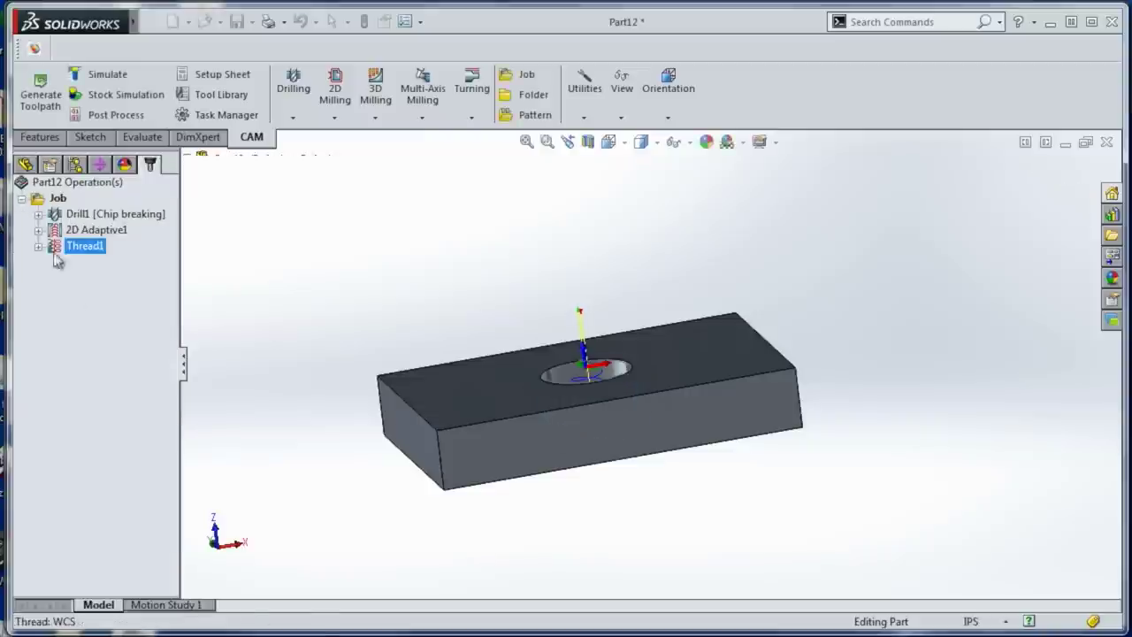
{"action": "left_click", "coordinate": [30, 167]}
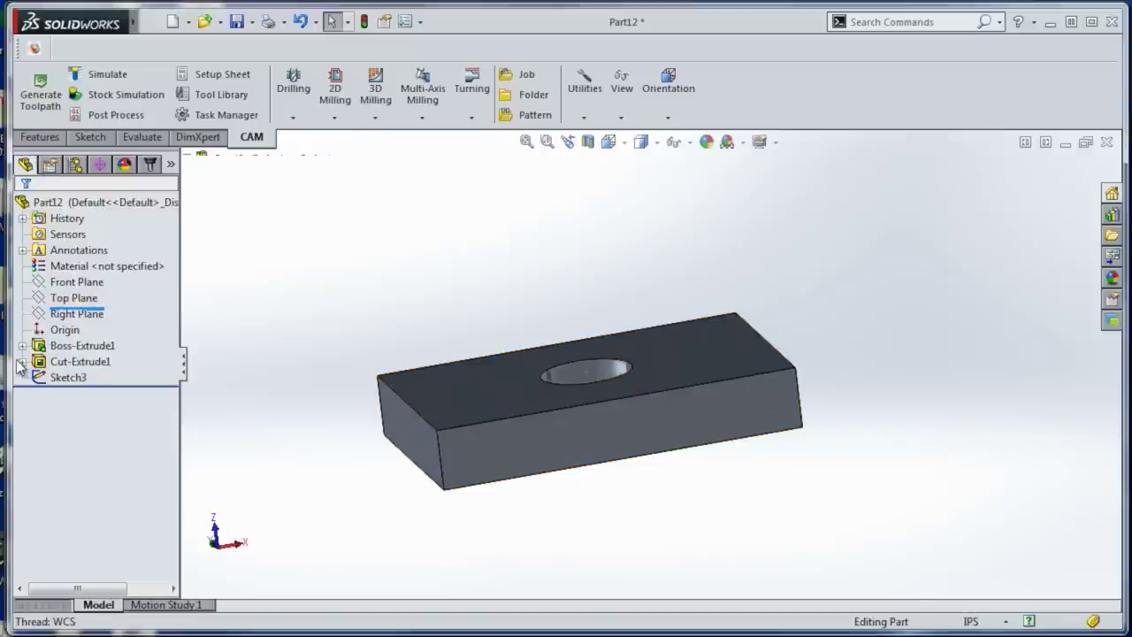
{"action": "left_click", "coordinate": [22, 361]}
{"action": "right_click", "coordinate": [88, 379]}
{"action": "left_click", "coordinate": [147, 324]}
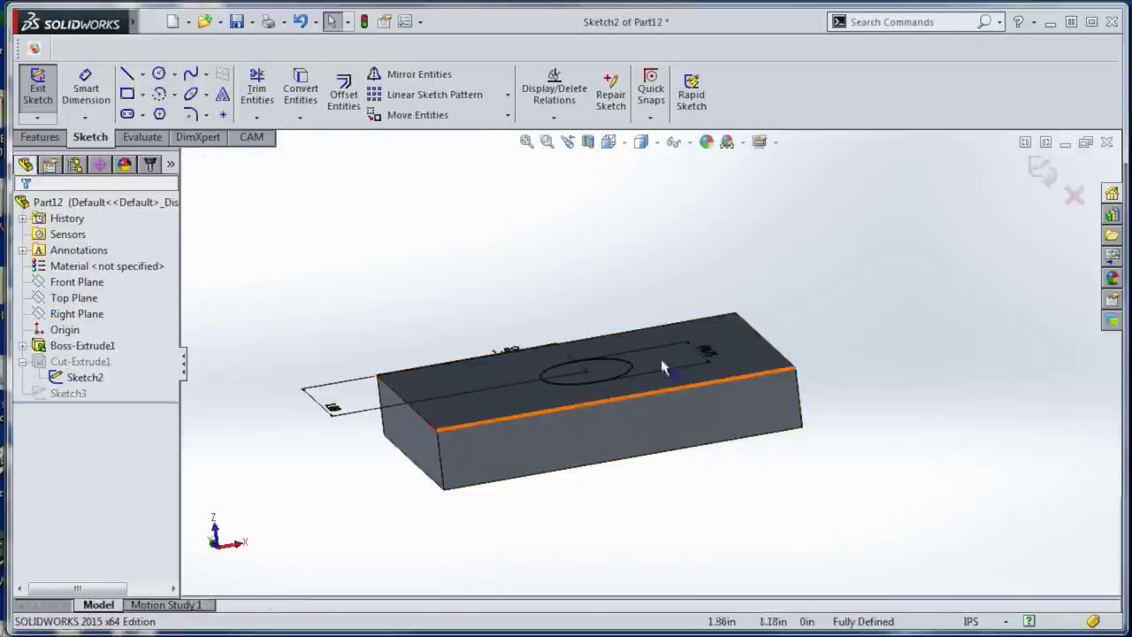
Change the hole circle's diameter dimension to .755 in and exit the sketch.
{"action": "left_click", "coordinate": [706, 361]}
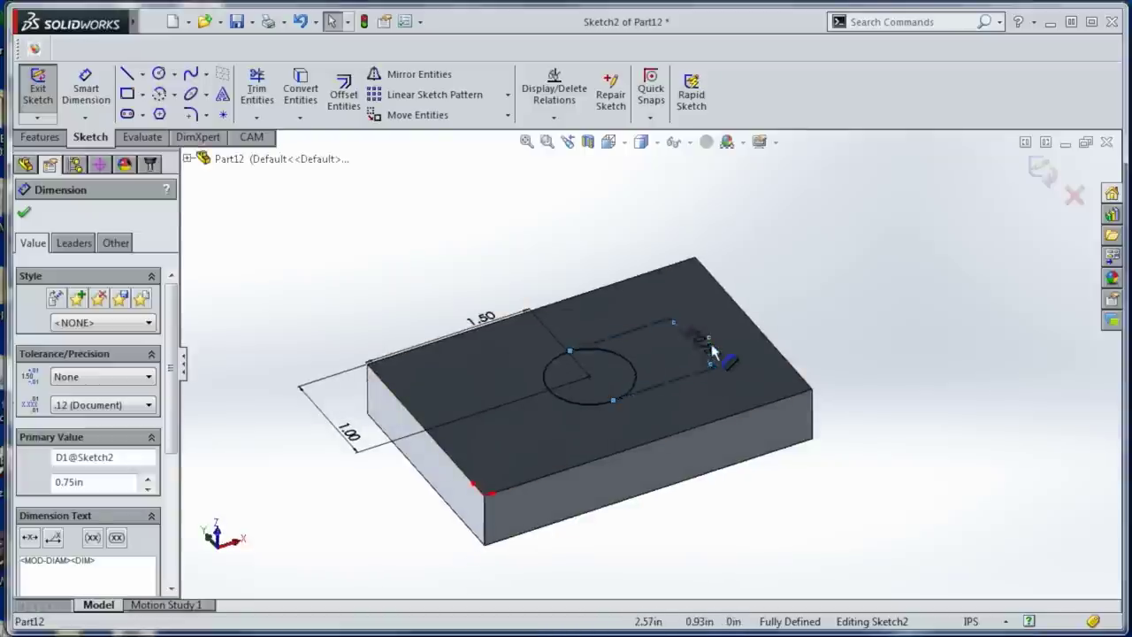
{"action": "key", "text": "s"}
{"action": "left_click", "coordinate": [730, 355]}
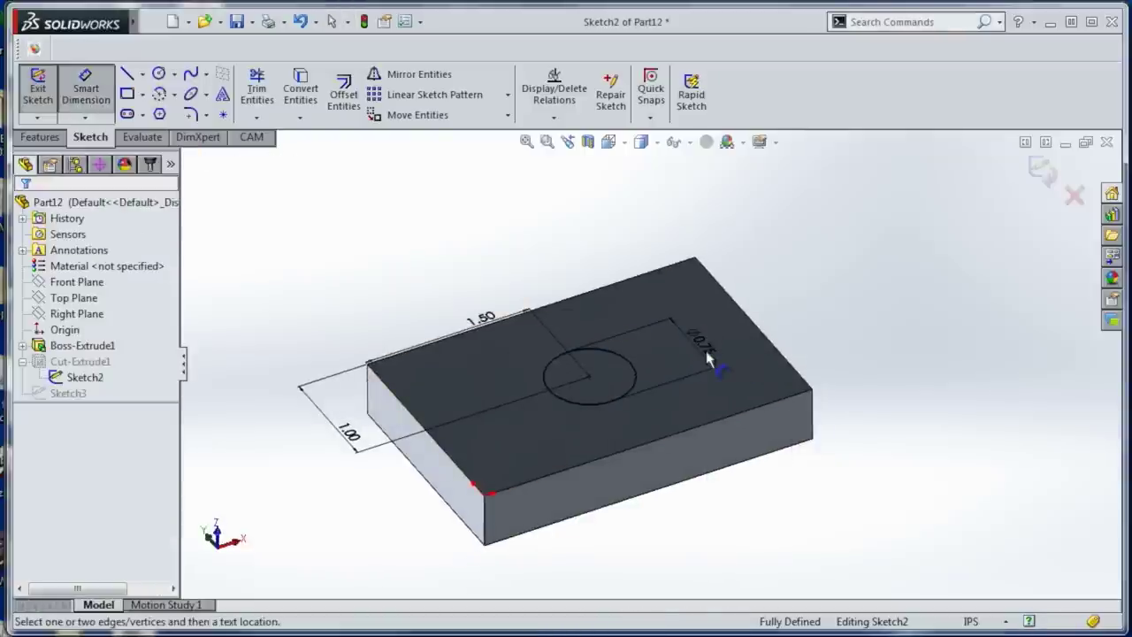
{"action": "left_click", "coordinate": [710, 351]}
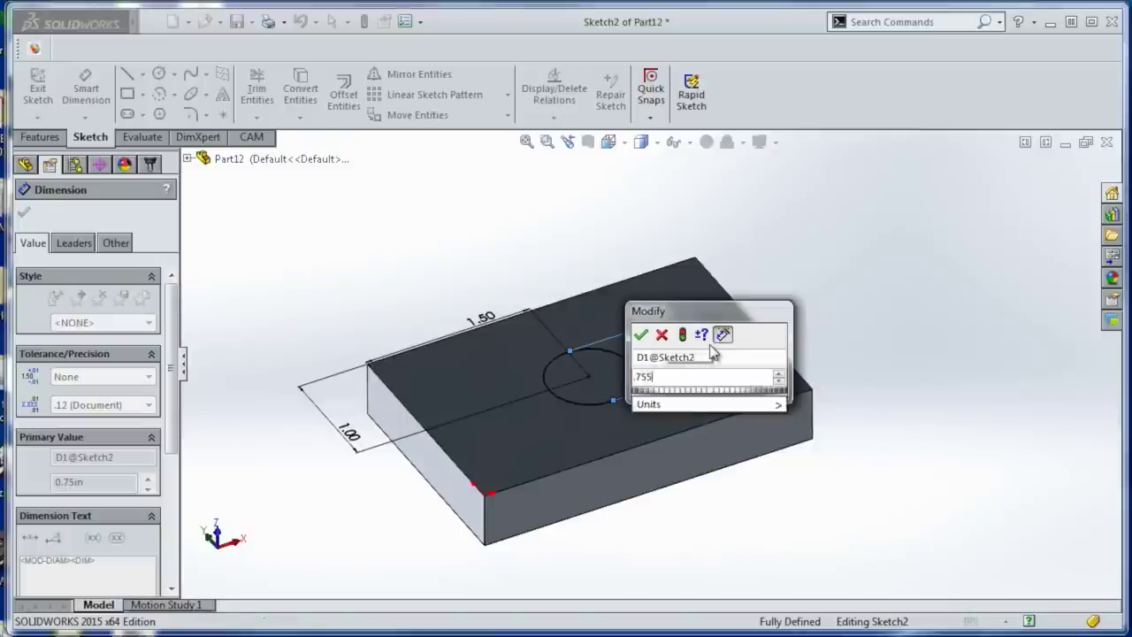
{"action": "type", "text": ".755"}
{"action": "key", "text": "Return"}
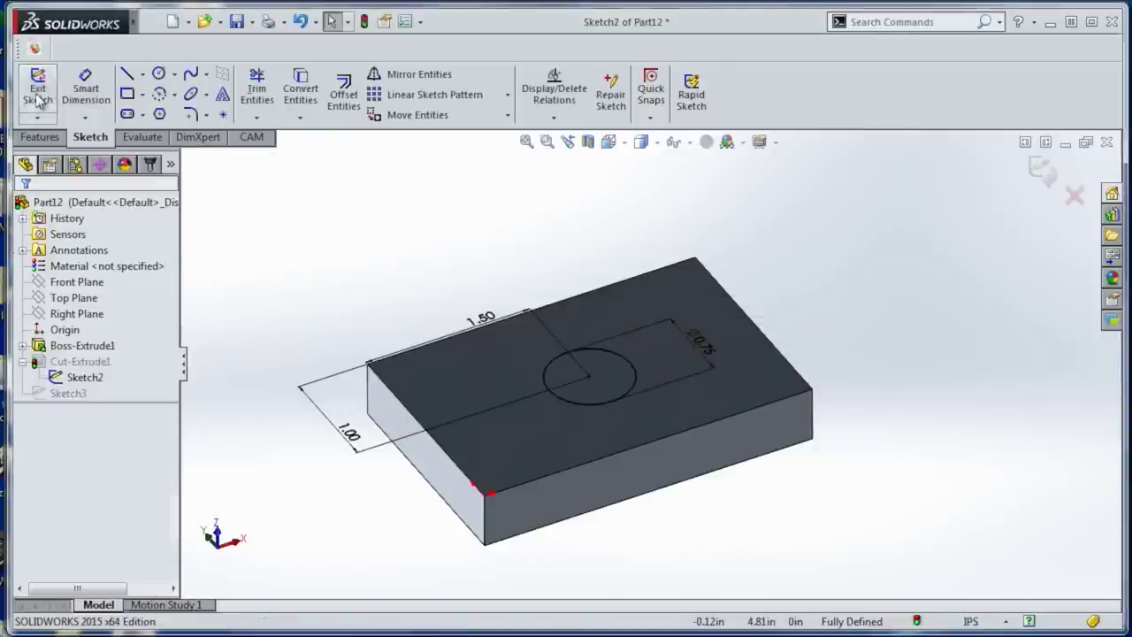
{"action": "left_click", "coordinate": [37, 98]}
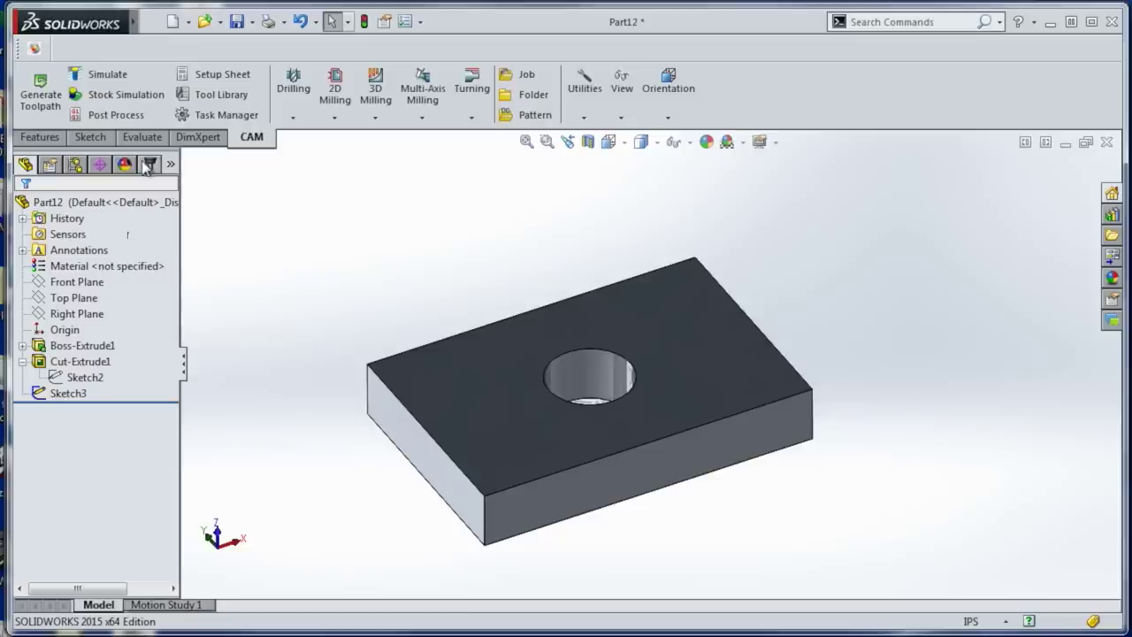
Start a stock simulation of the whole Job, continuing past the invalid-operations warning.
{"action": "left_click", "coordinate": [148, 166]}
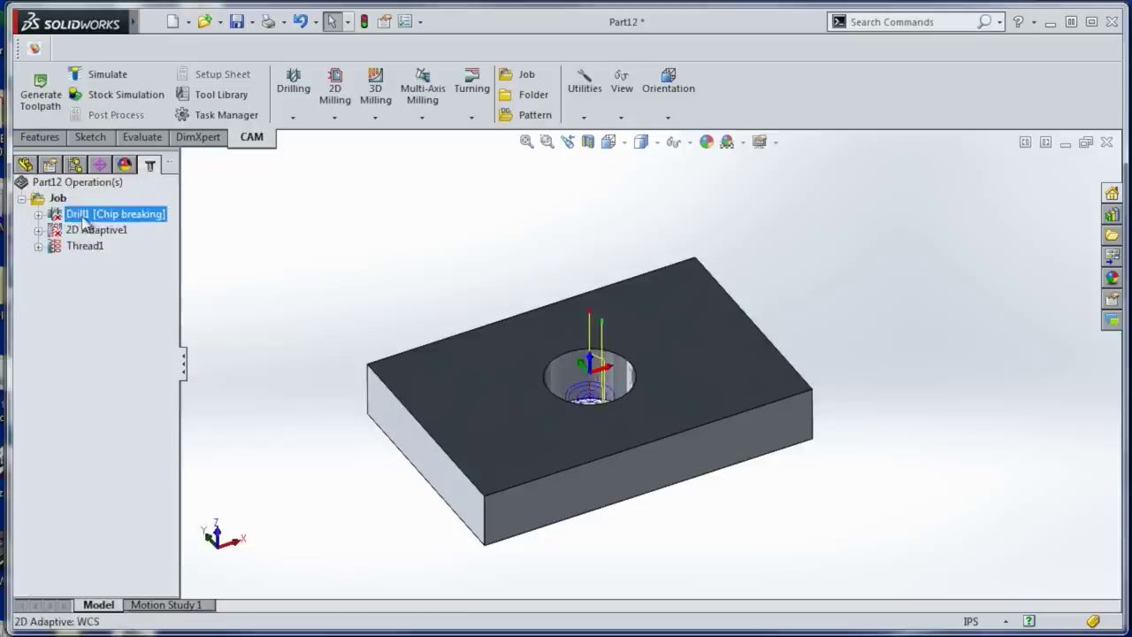
{"action": "left_click", "coordinate": [57, 198]}
{"action": "left_click", "coordinate": [118, 98]}
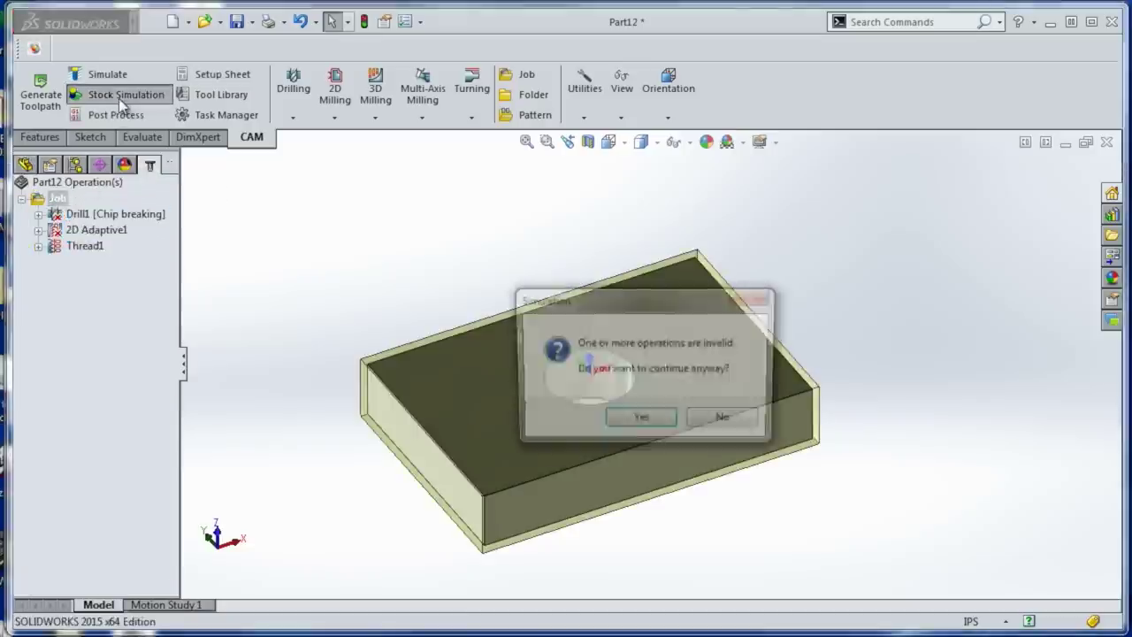
{"action": "left_click", "coordinate": [636, 417]}
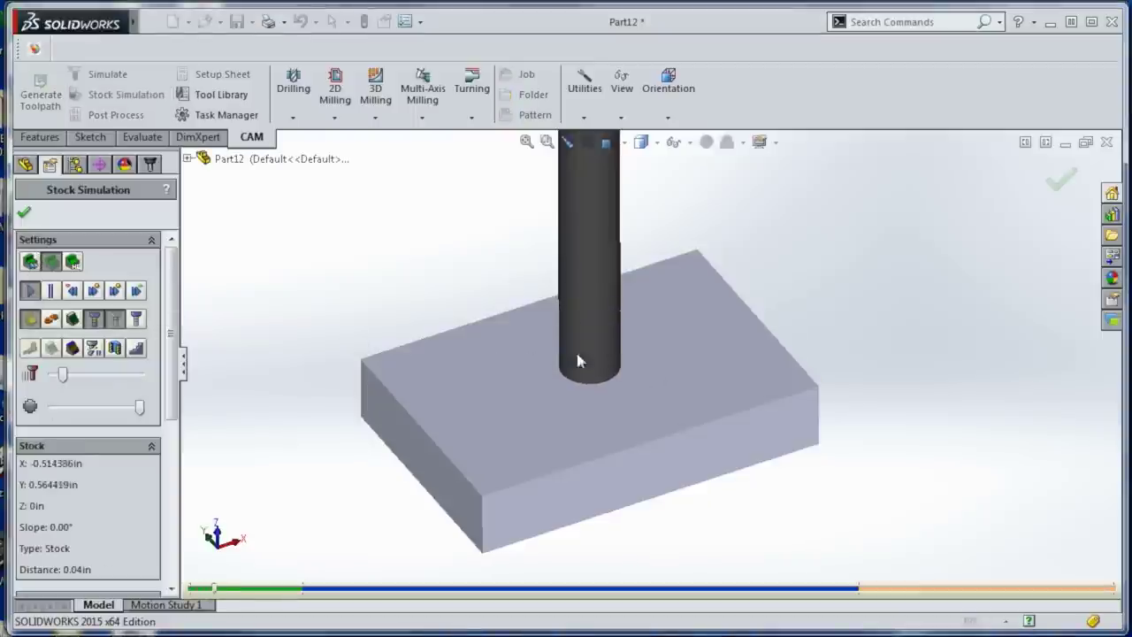
Orbit to look down on the block and move the events log aside to watch the cut.
{"action": "scroll", "coordinate": [620, 394], "scroll_direction": "down", "scroll_amount": 3}
{"action": "right_click", "coordinate": [619, 395]}
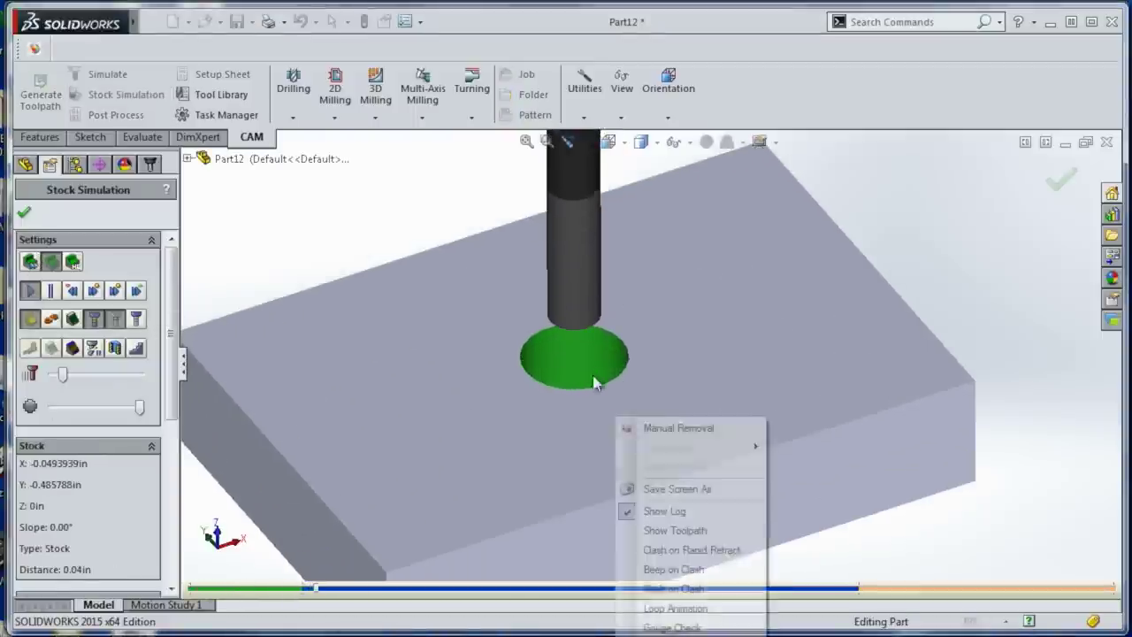
{"action": "left_click", "coordinate": [589, 421]}
{"action": "middle_click_drag", "start_coordinate": [591, 409], "coordinate": [596, 484]}
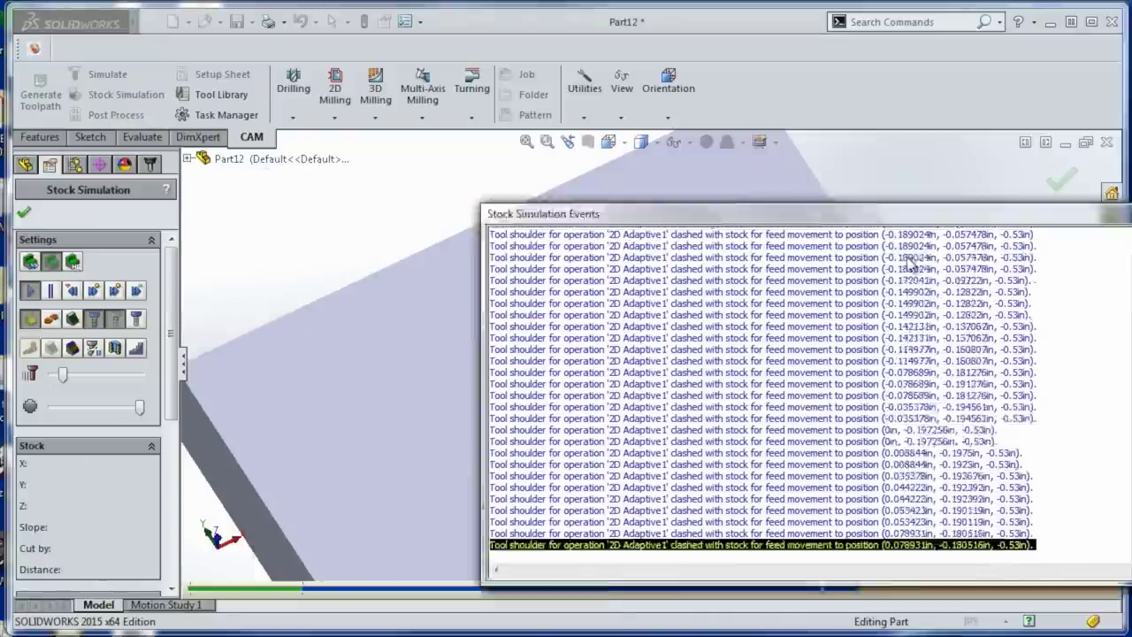
{"action": "left_click_drag", "start_coordinate": [607, 221], "coordinate": [997, 322]}
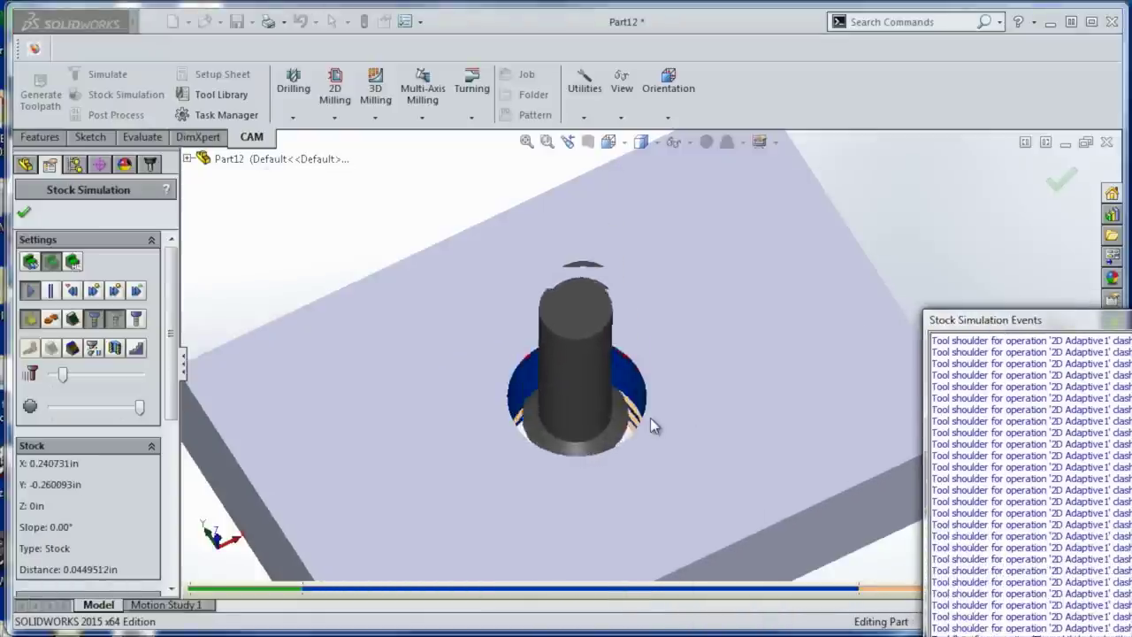